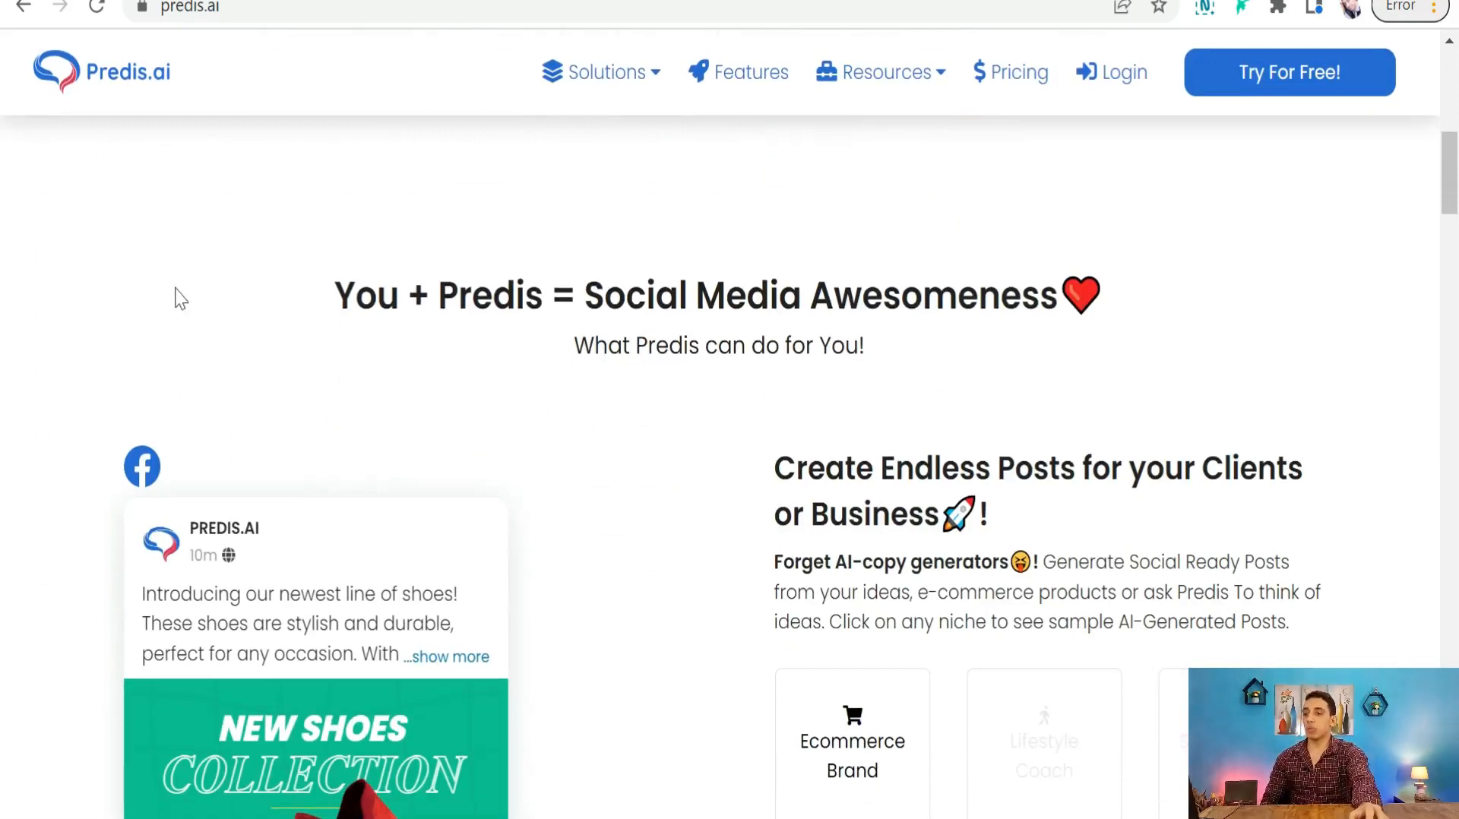
- Scroll down through the sample posts on the Predis.ai home page
scroll(176, 298, "down", 10)
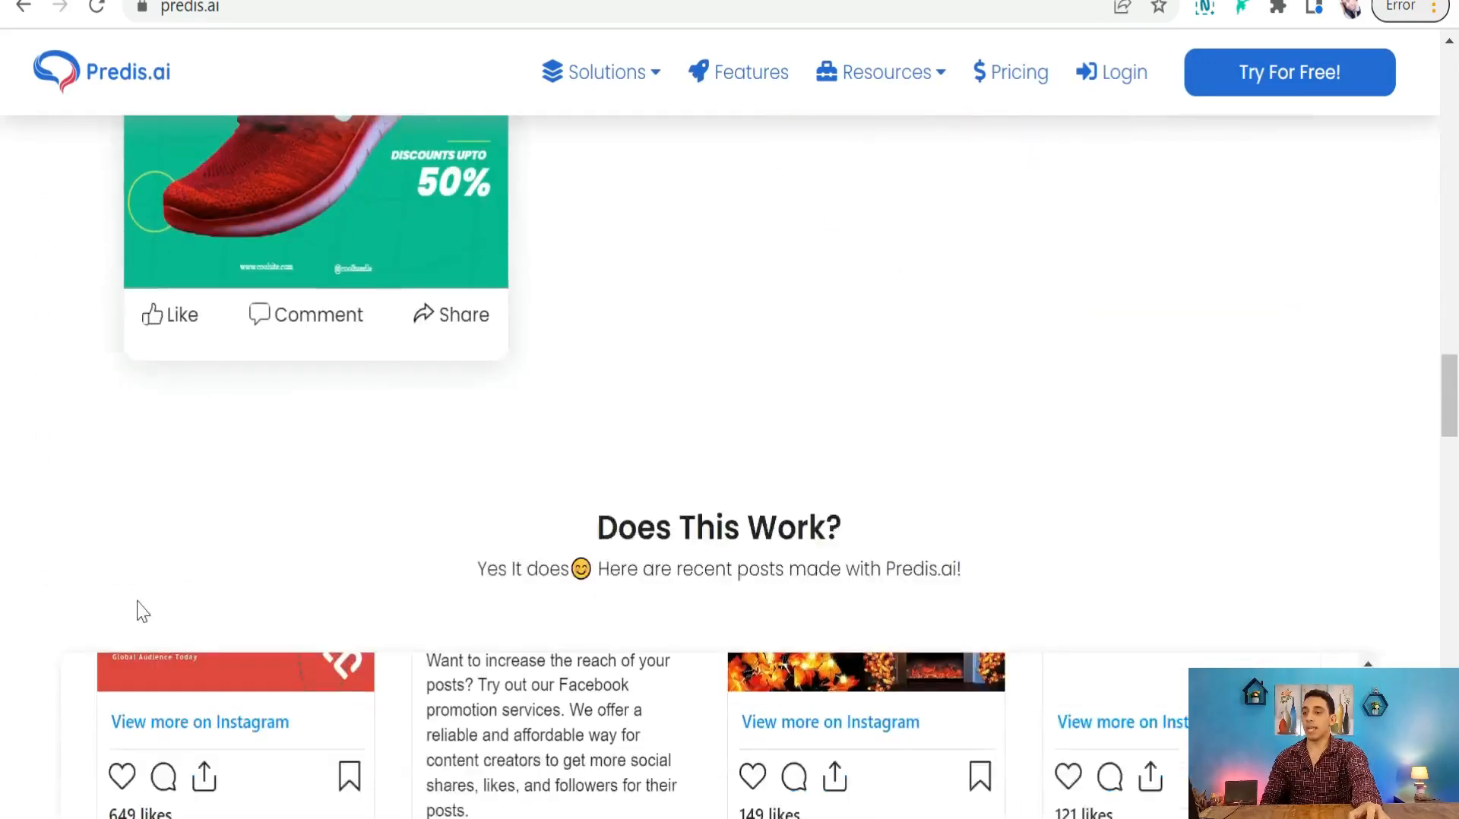
scroll(144, 585, "down", 3)
scroll(212, 615, "down", 4)
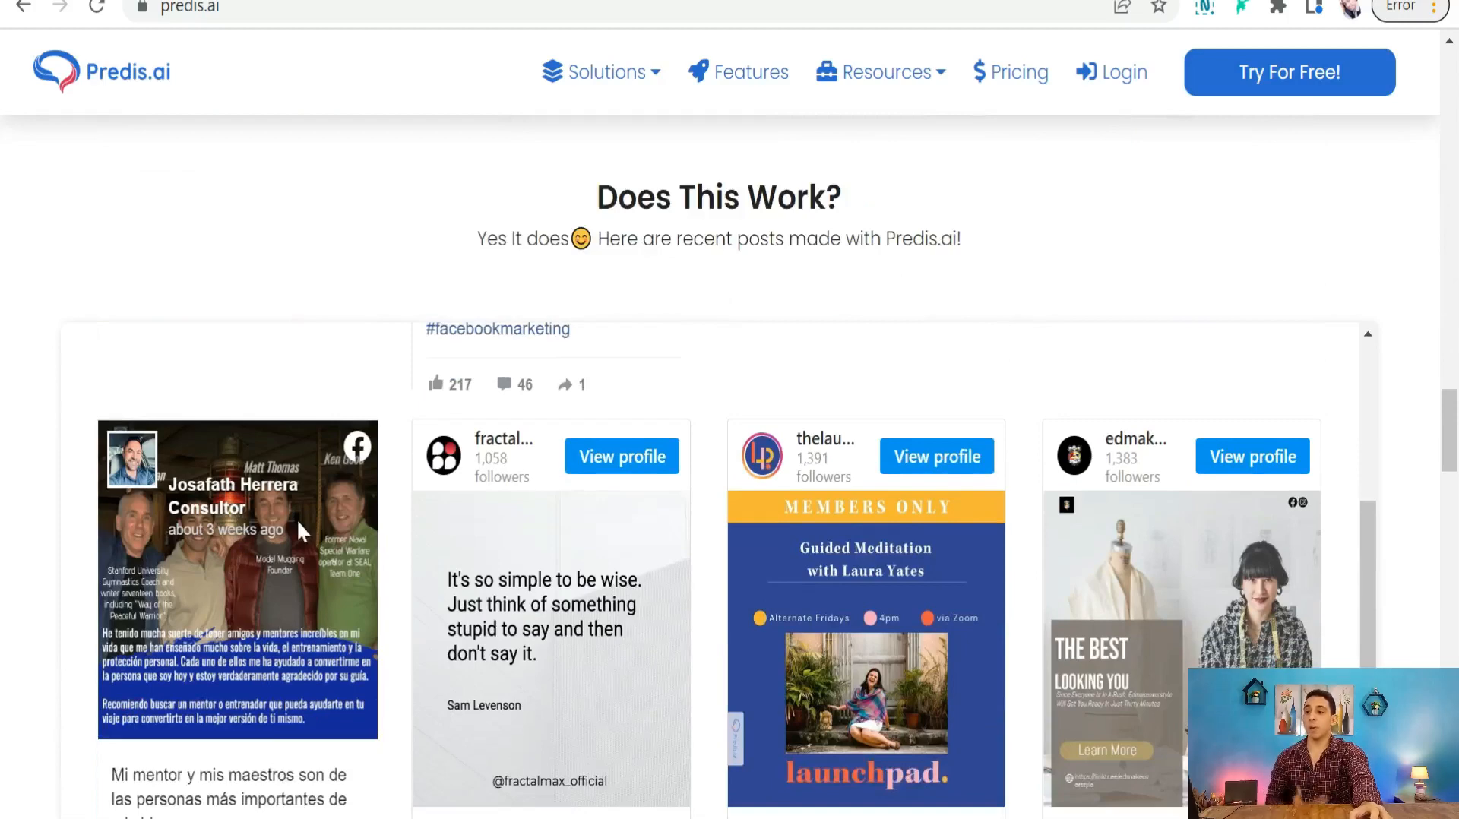
scroll(374, 513, "down", 10)
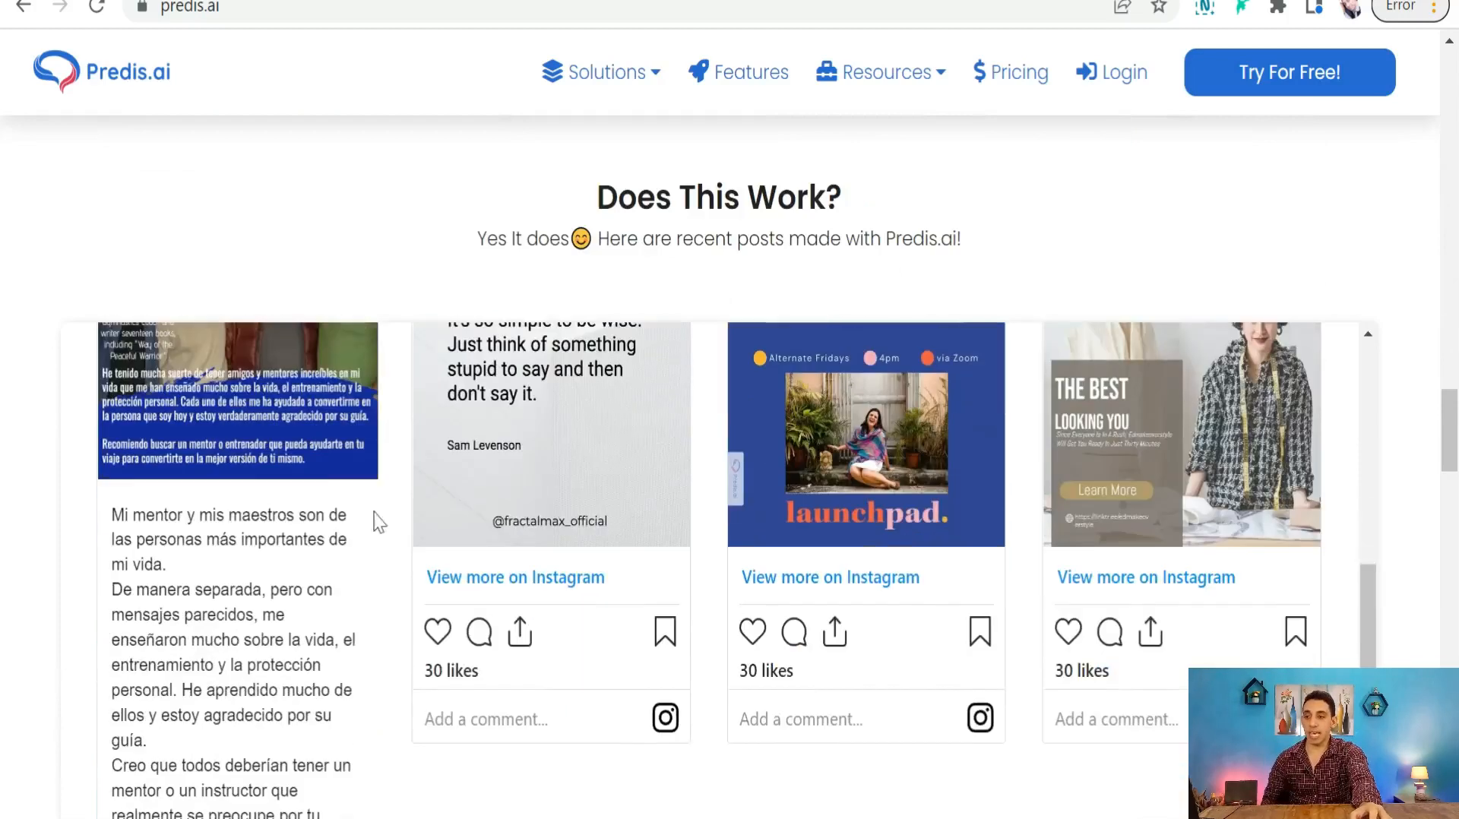
scroll(626, 513, "down", 8)
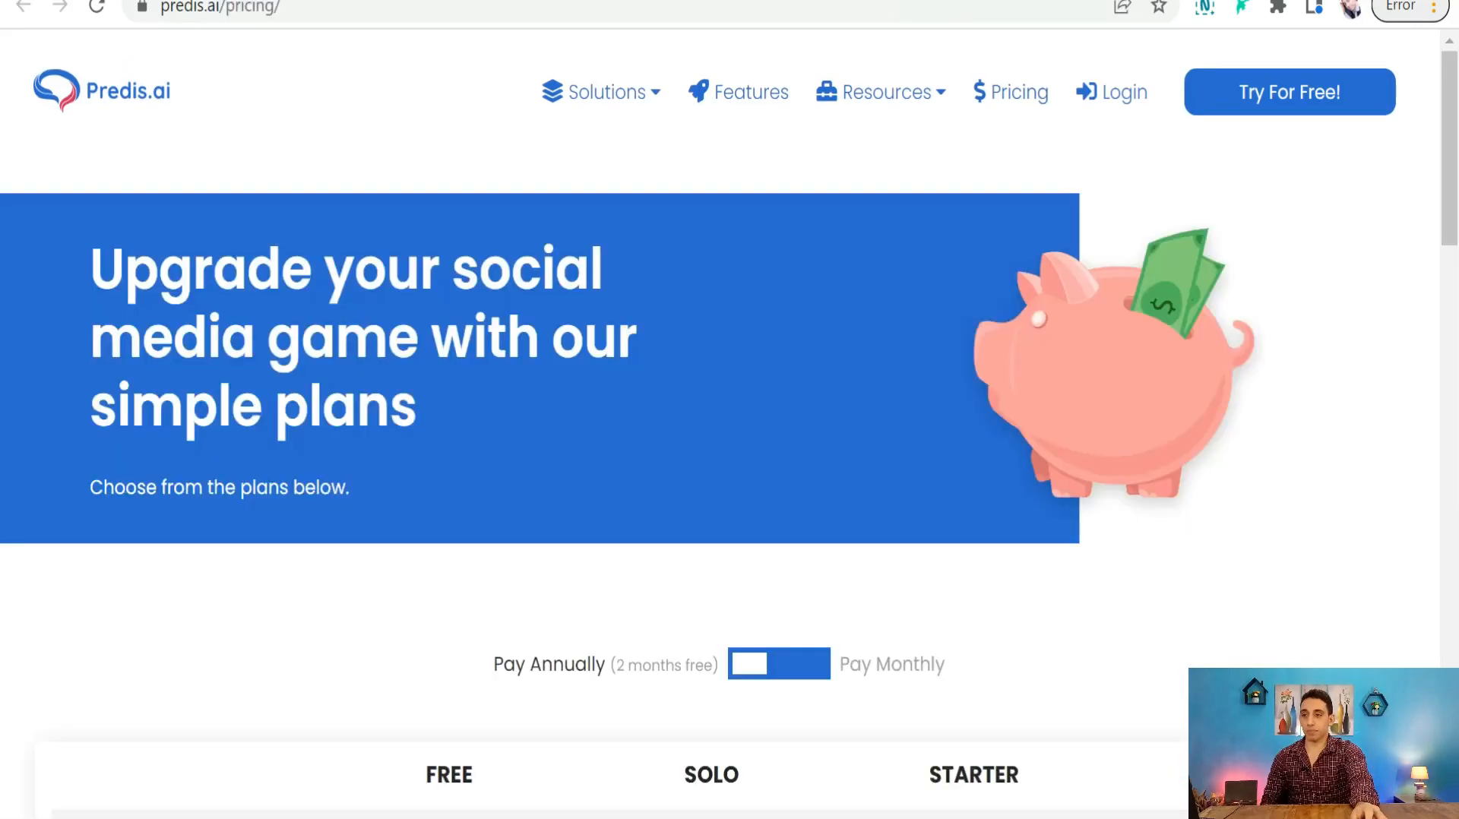
scroll(547, 368, "down", 4)
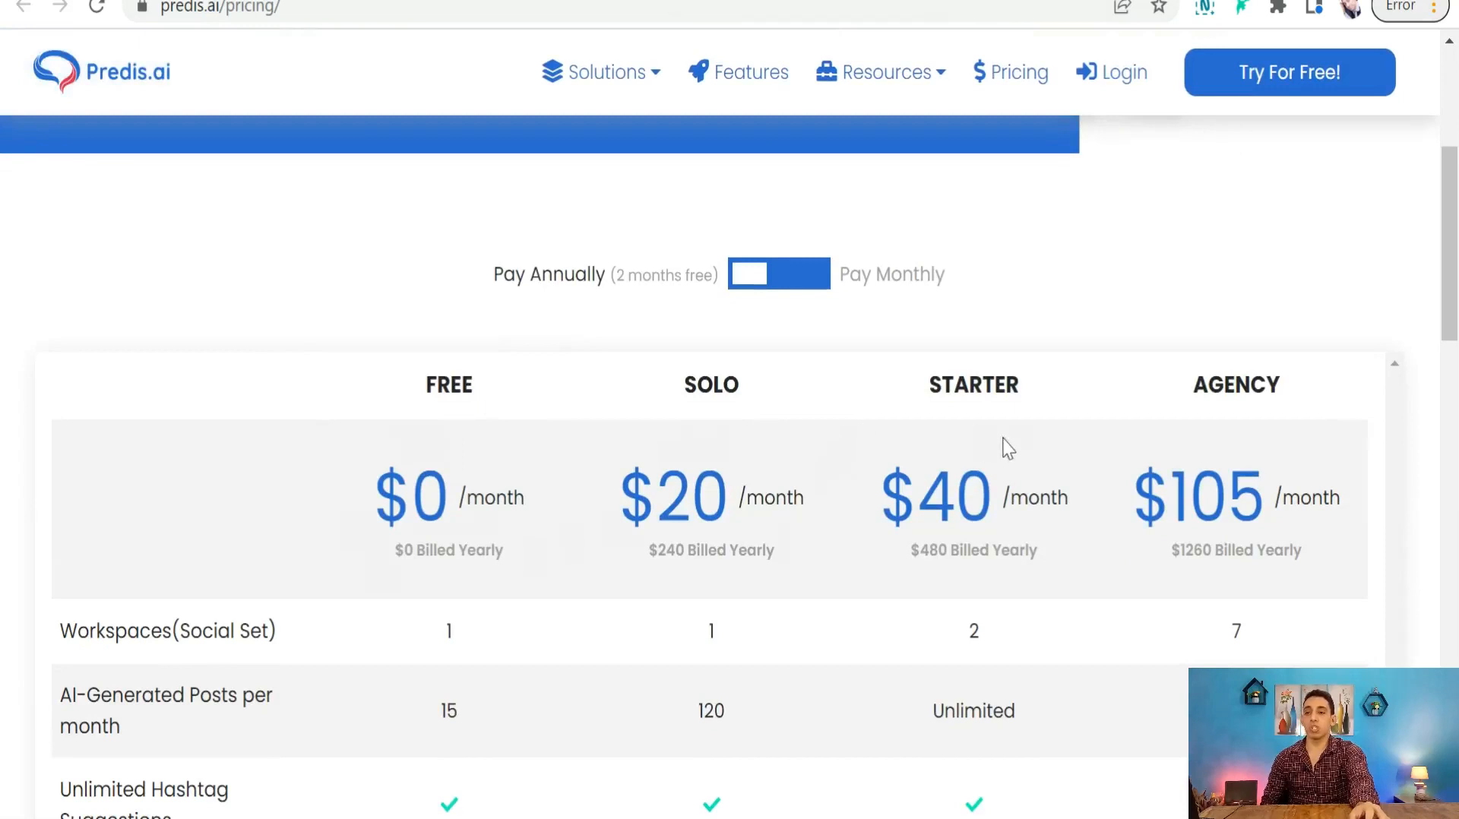
scroll(1221, 433, "down", 5)
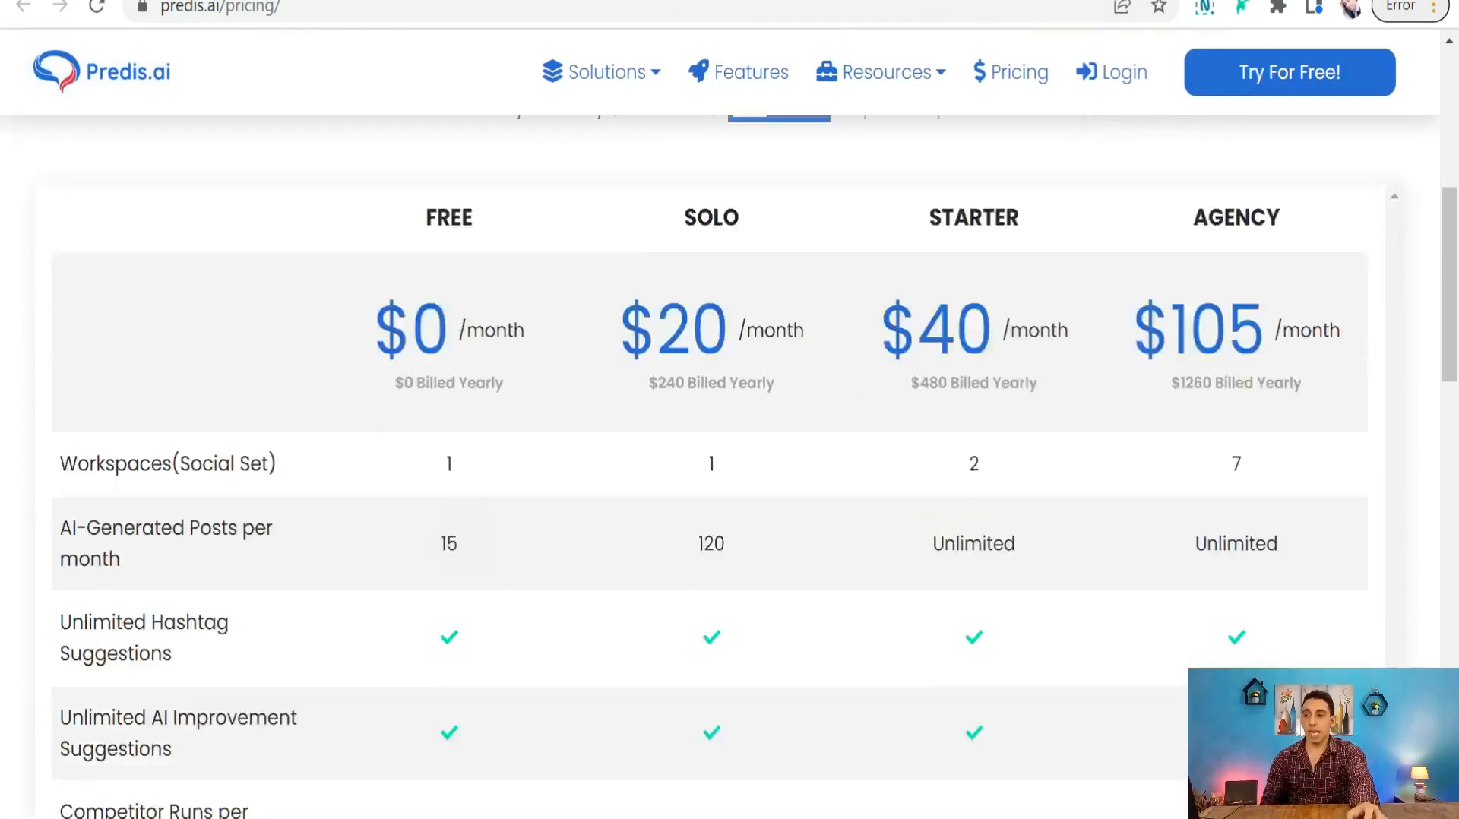
scroll(406, 467, "down", 5)
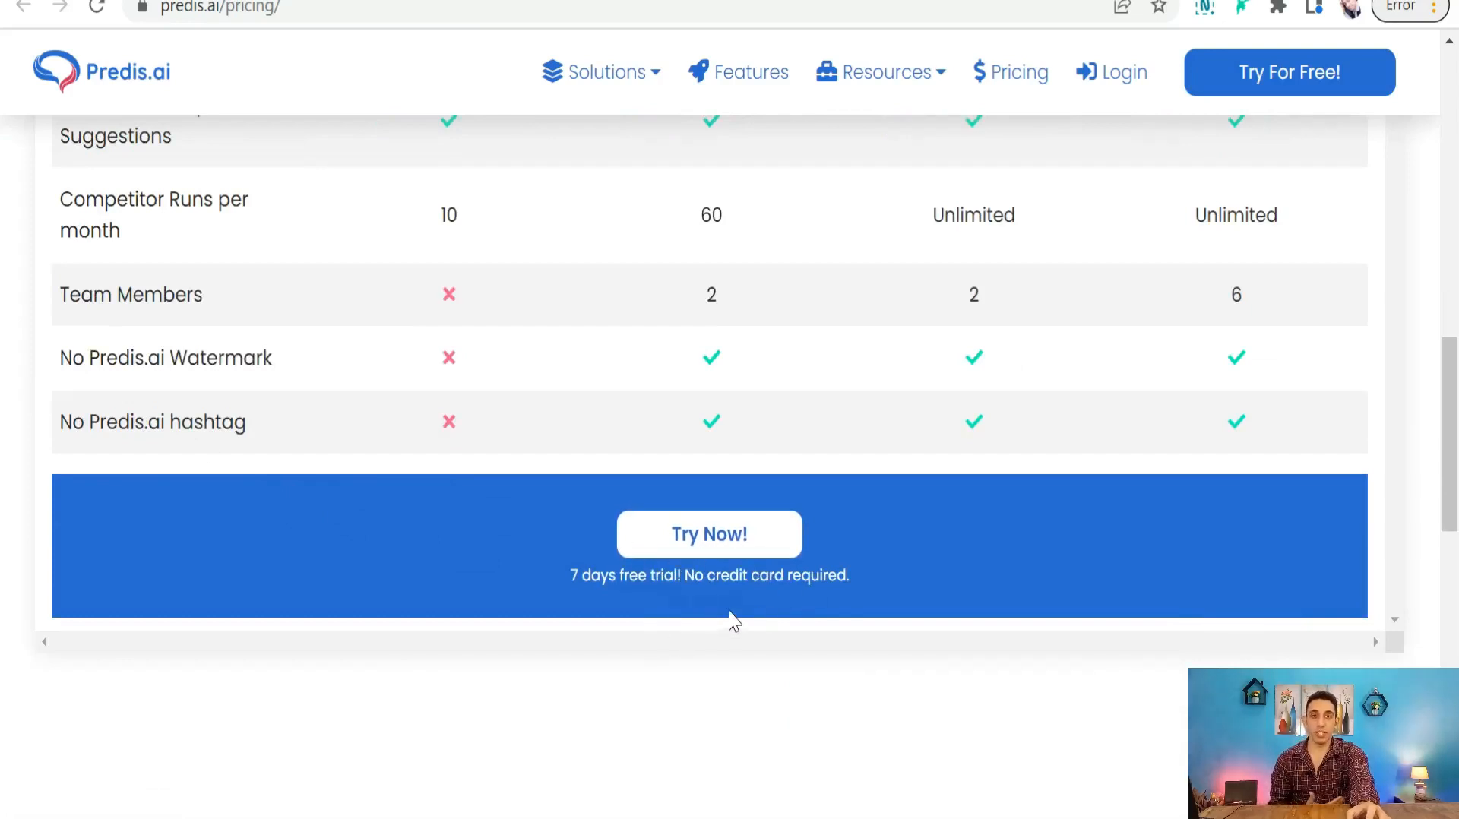
- Start the free trial and submit the signup form with an email and password
left_click(693, 546)
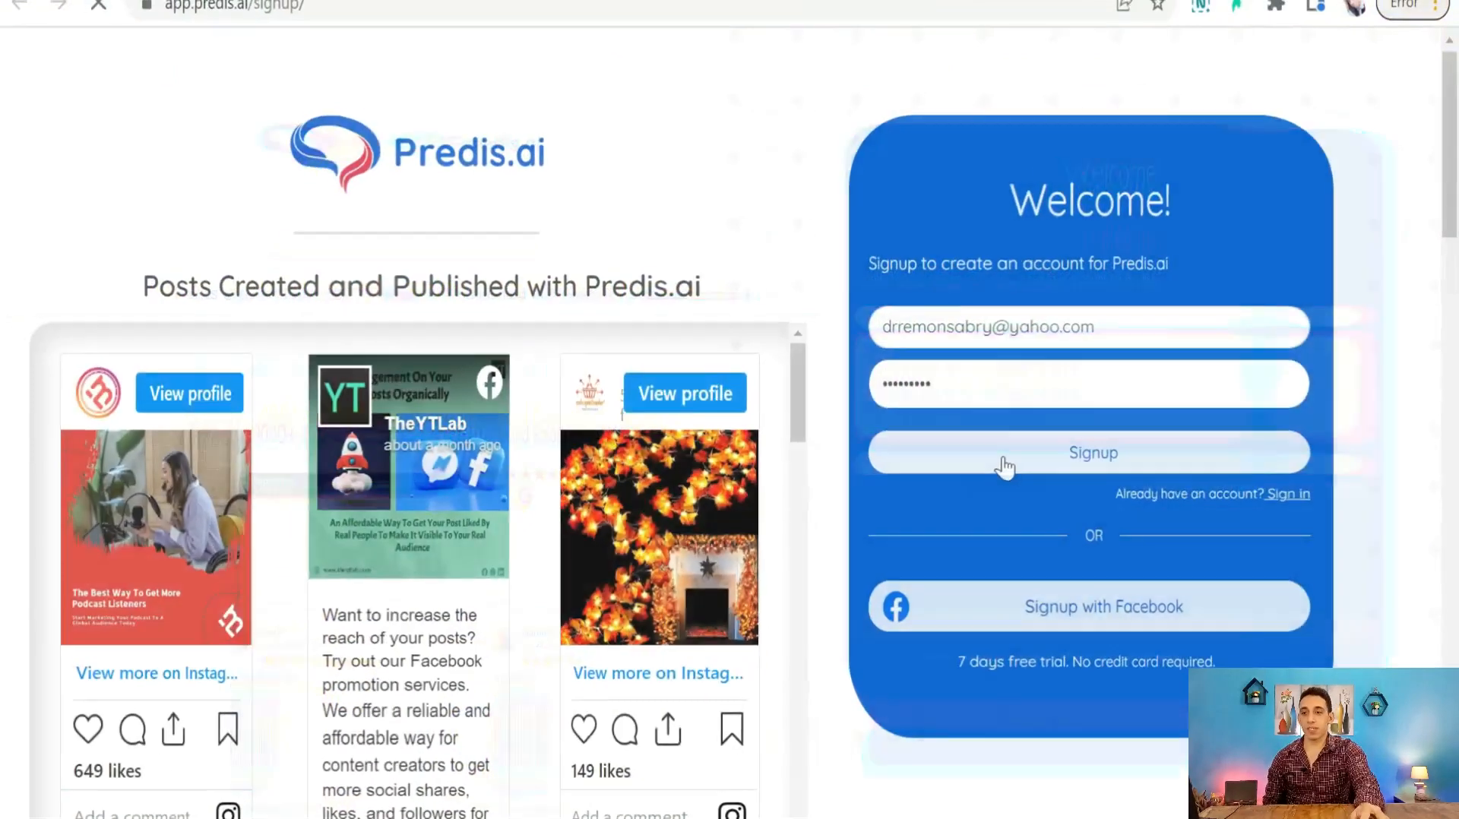
left_click(1006, 456)
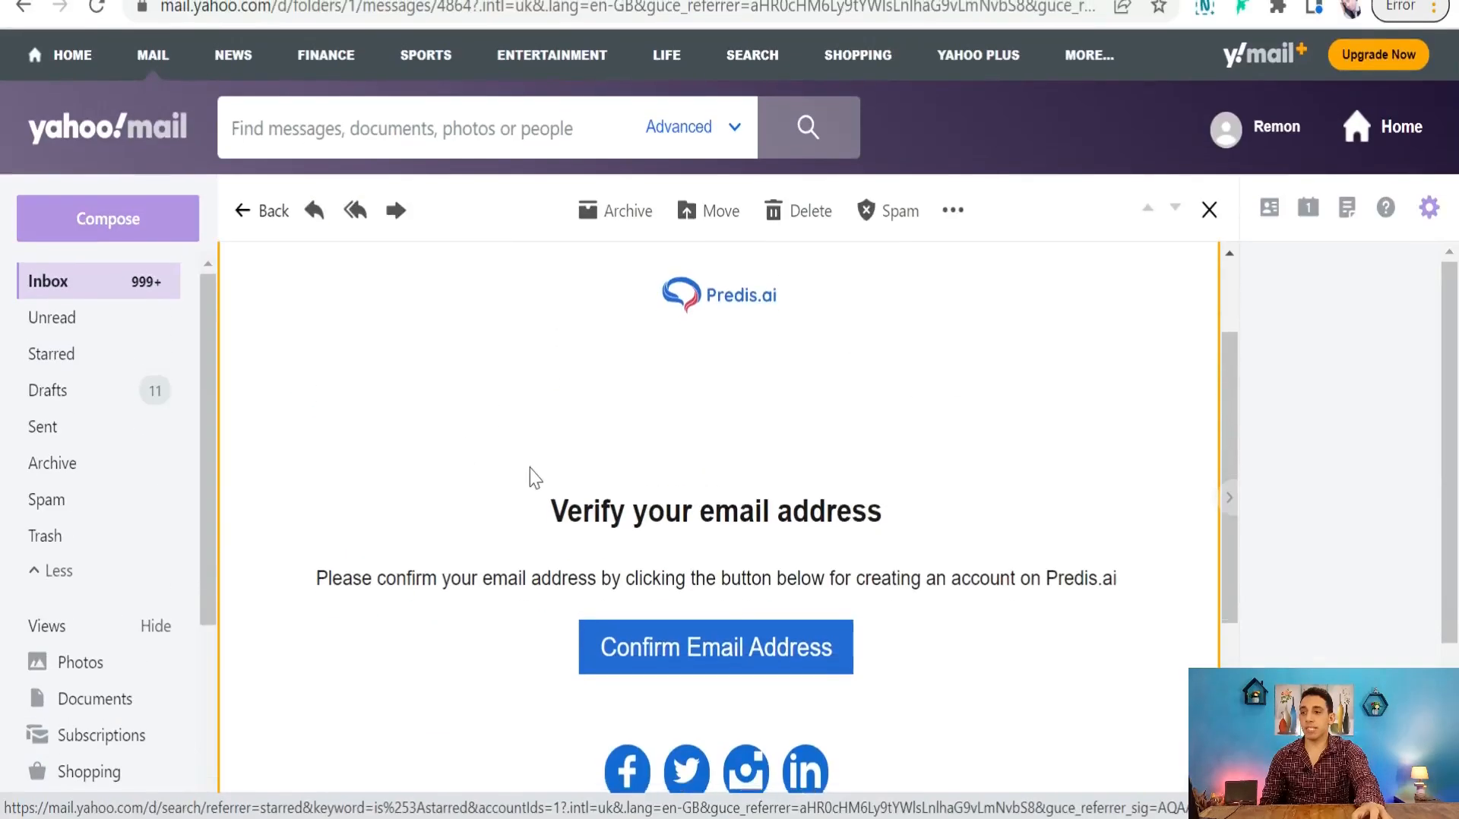
- Confirm the email address from the Predis.ai verification email in Yahoo Mail
scroll(530, 477, "down", 4)
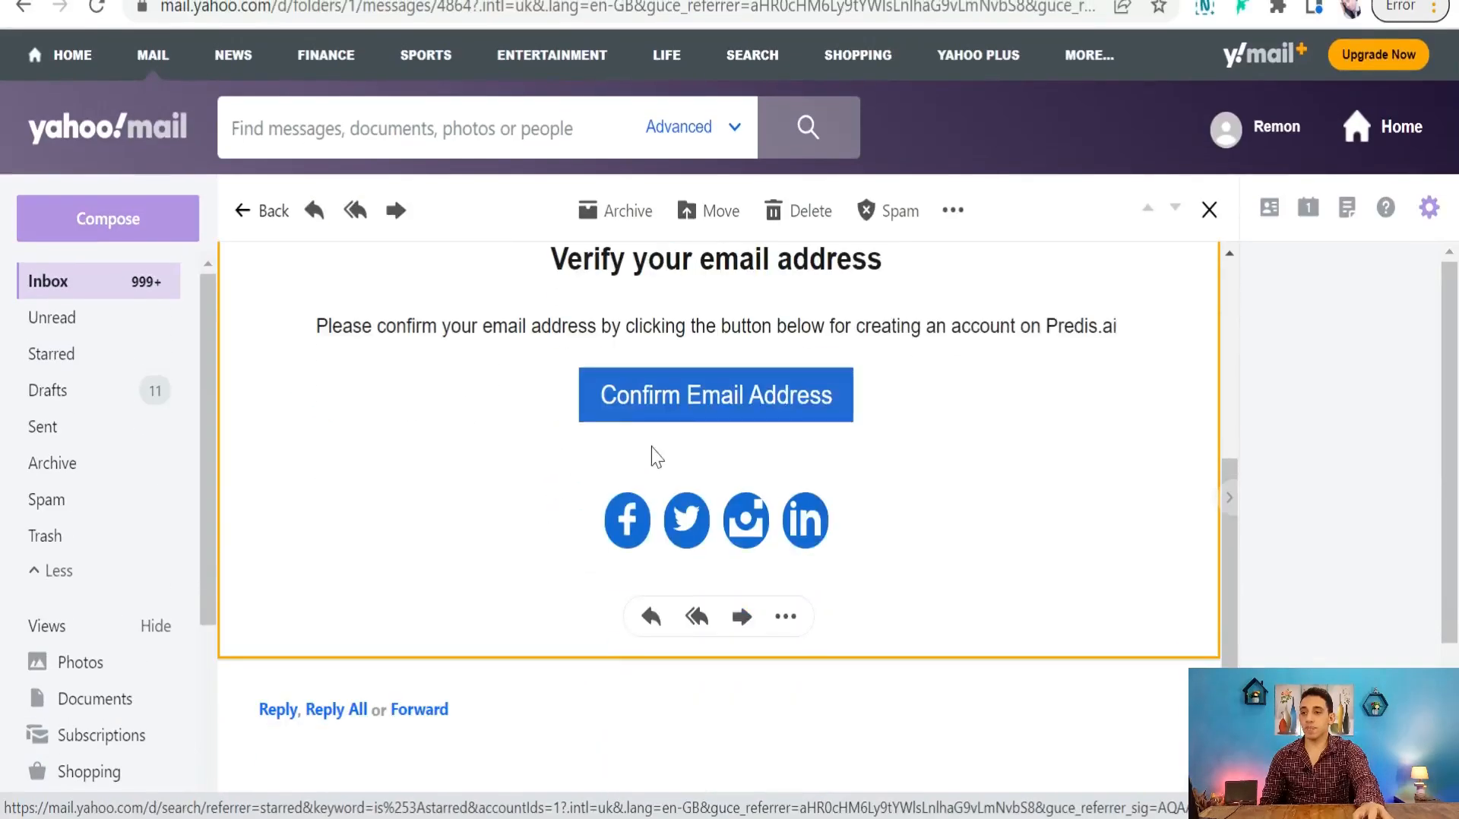
left_click(641, 402)
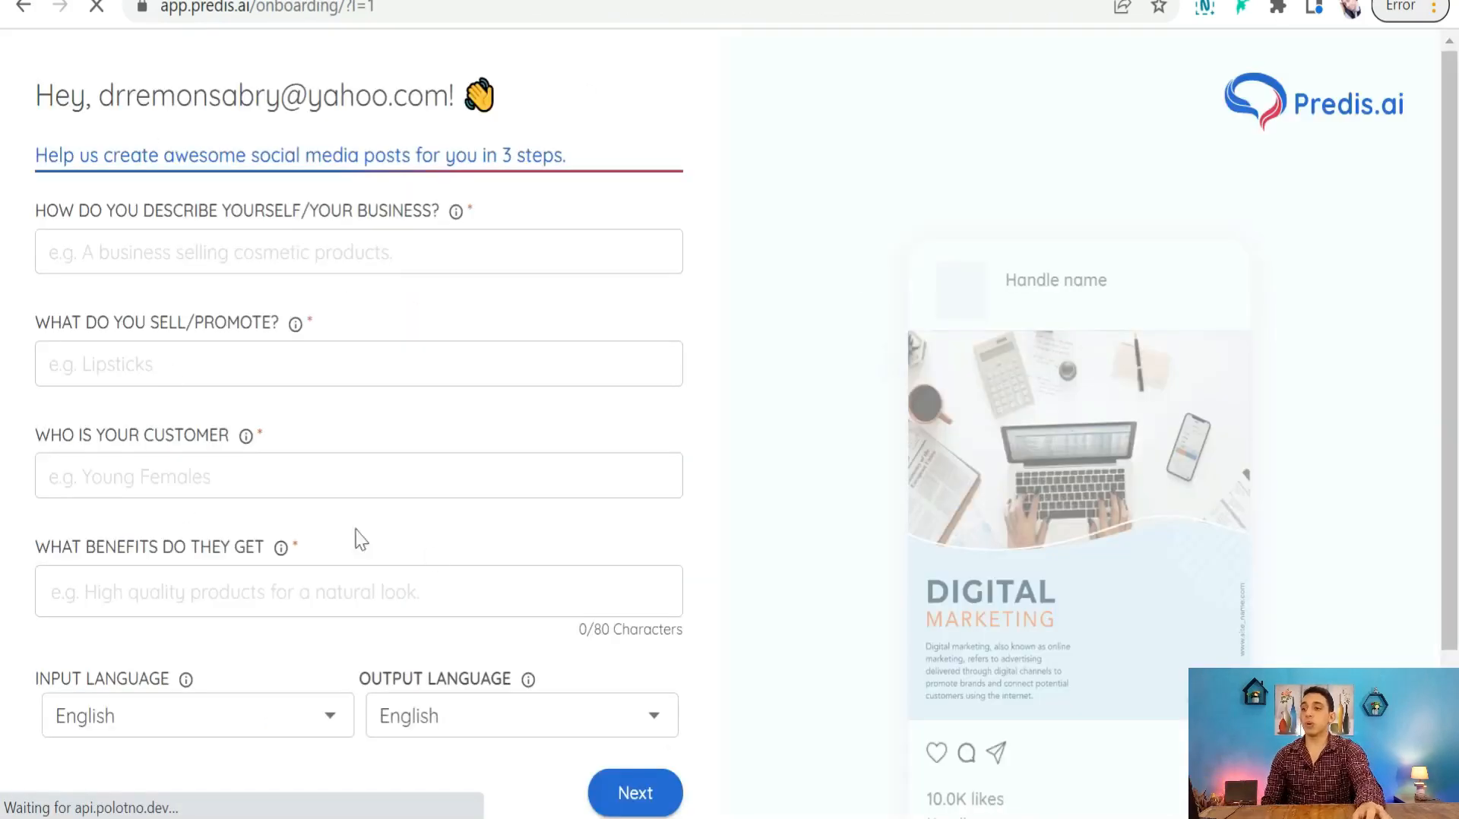
left_click(241, 260)
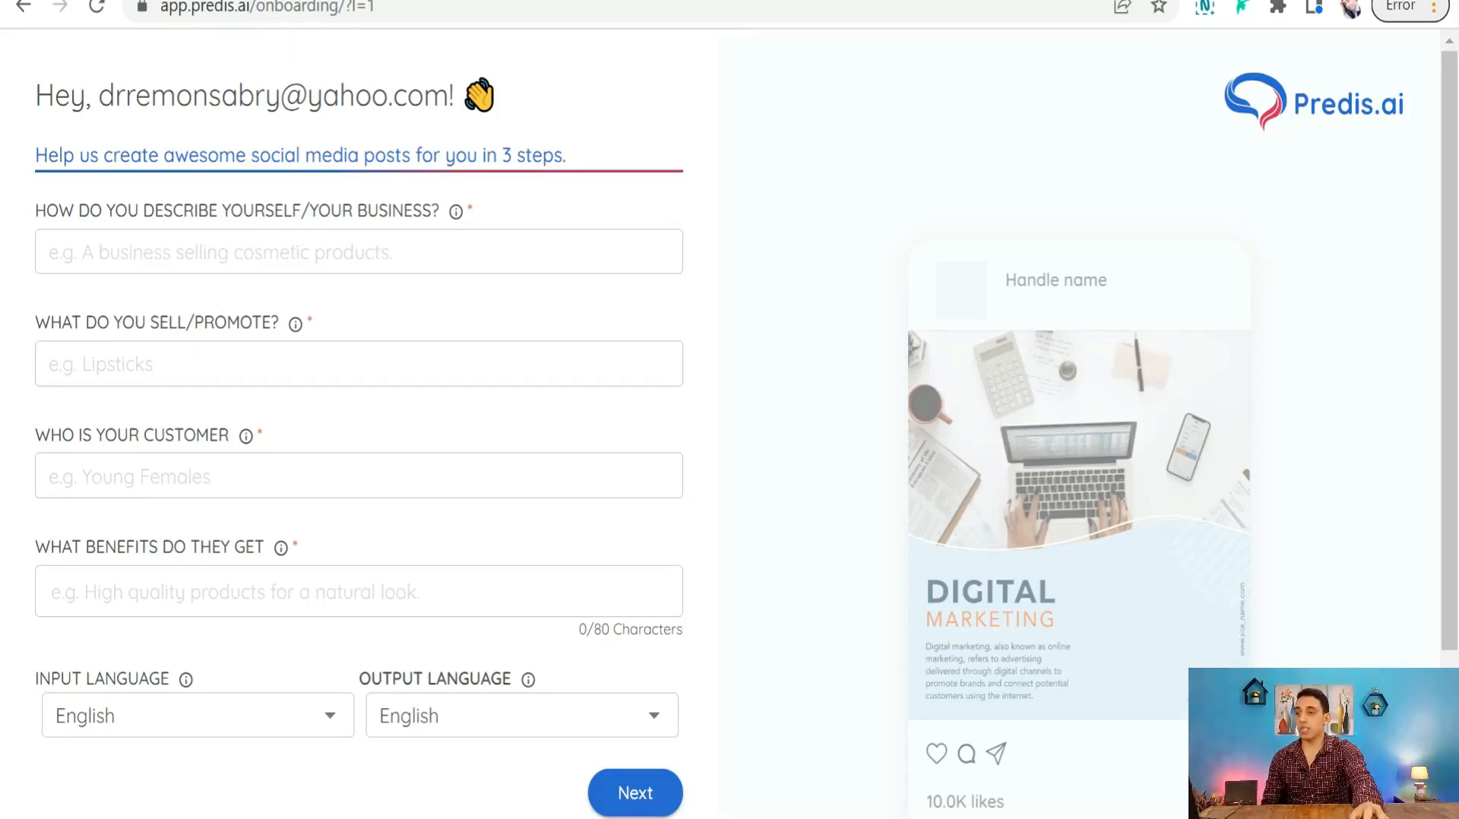
left_click(134, 268)
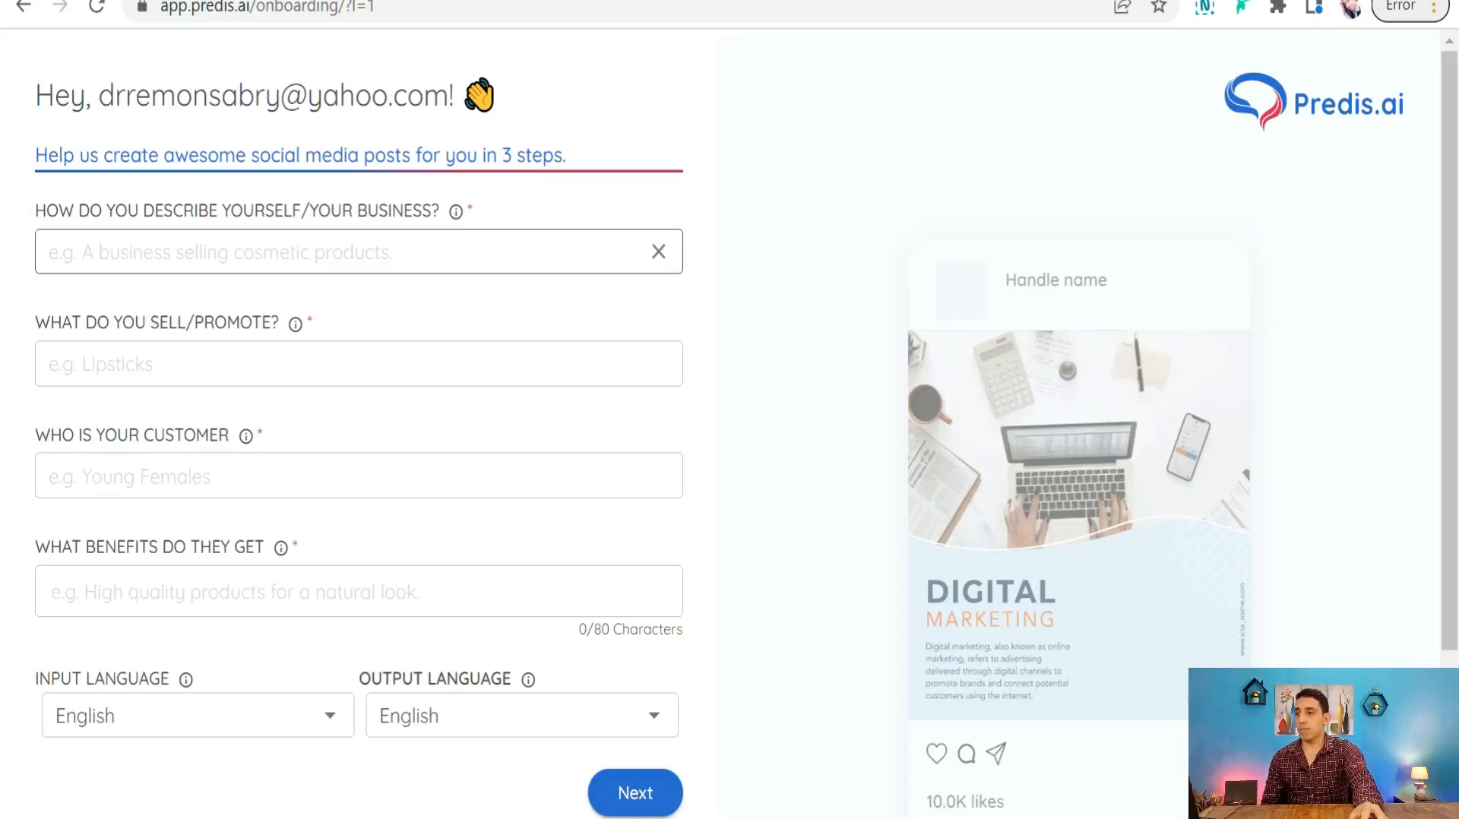
- Enter 'selling items' as the business, t-shirts as the product tag, and women as customers
left_click(221, 252)
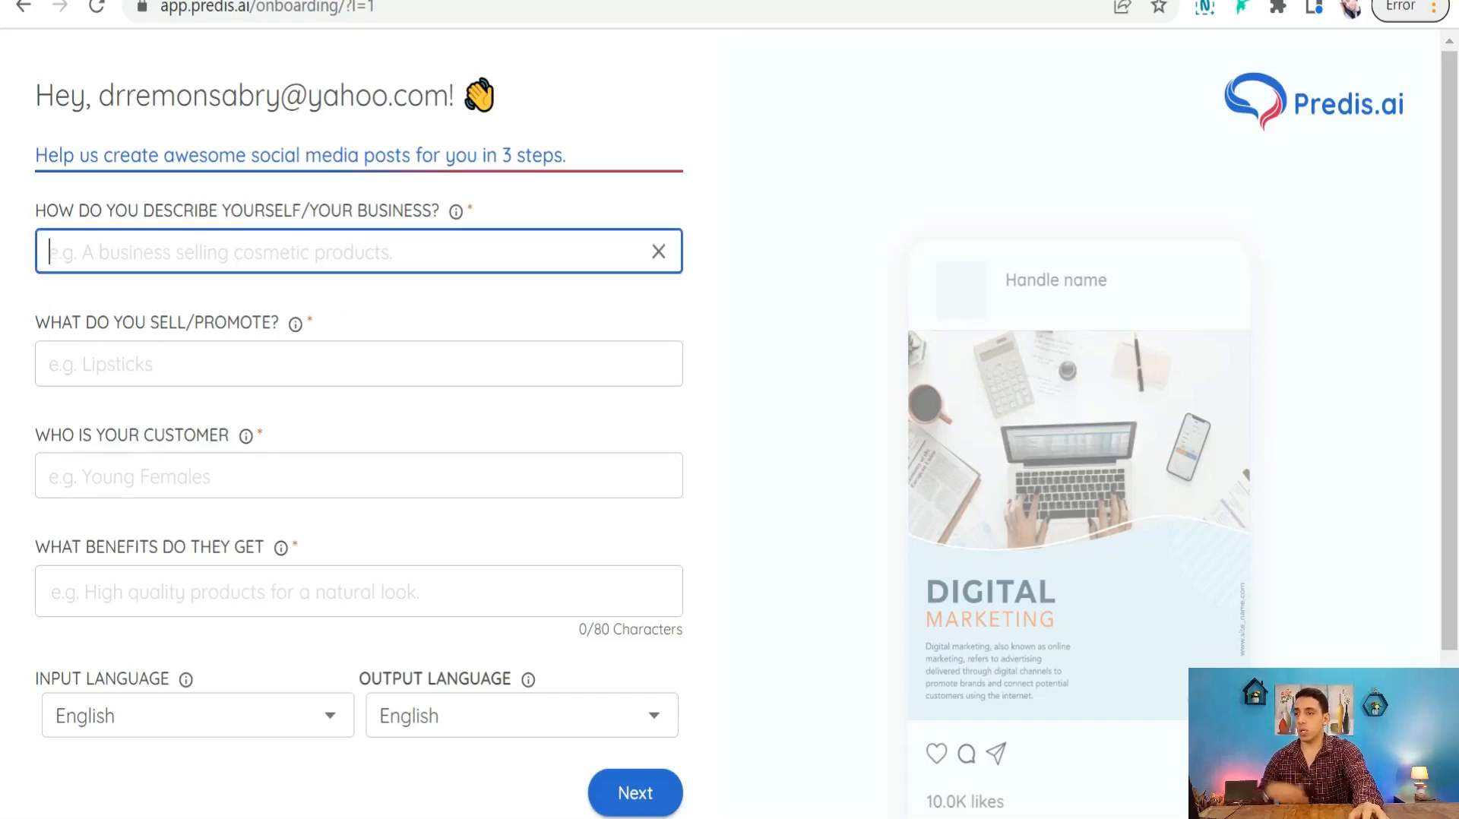
type("sell")
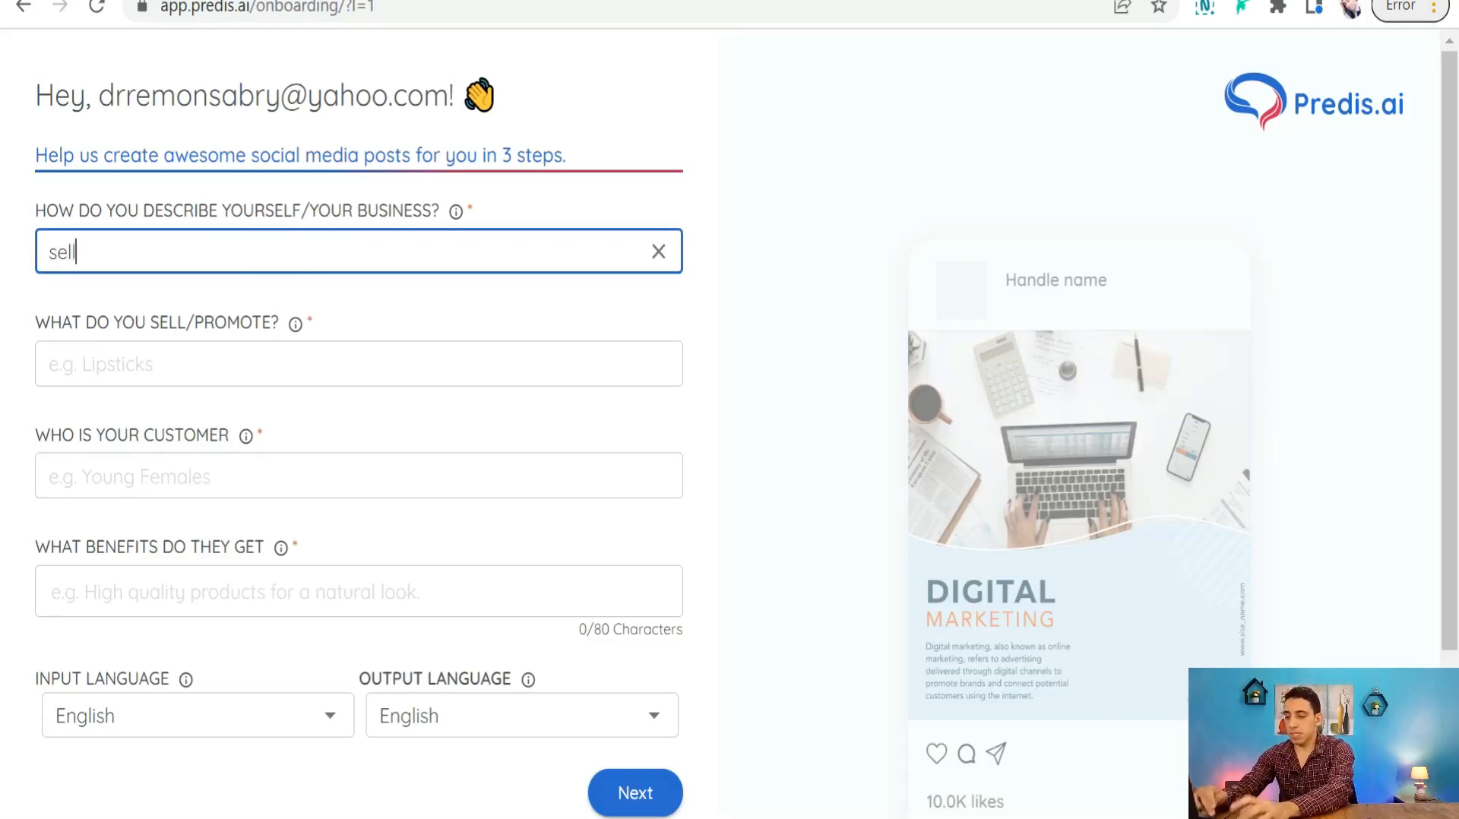
type("ing items")
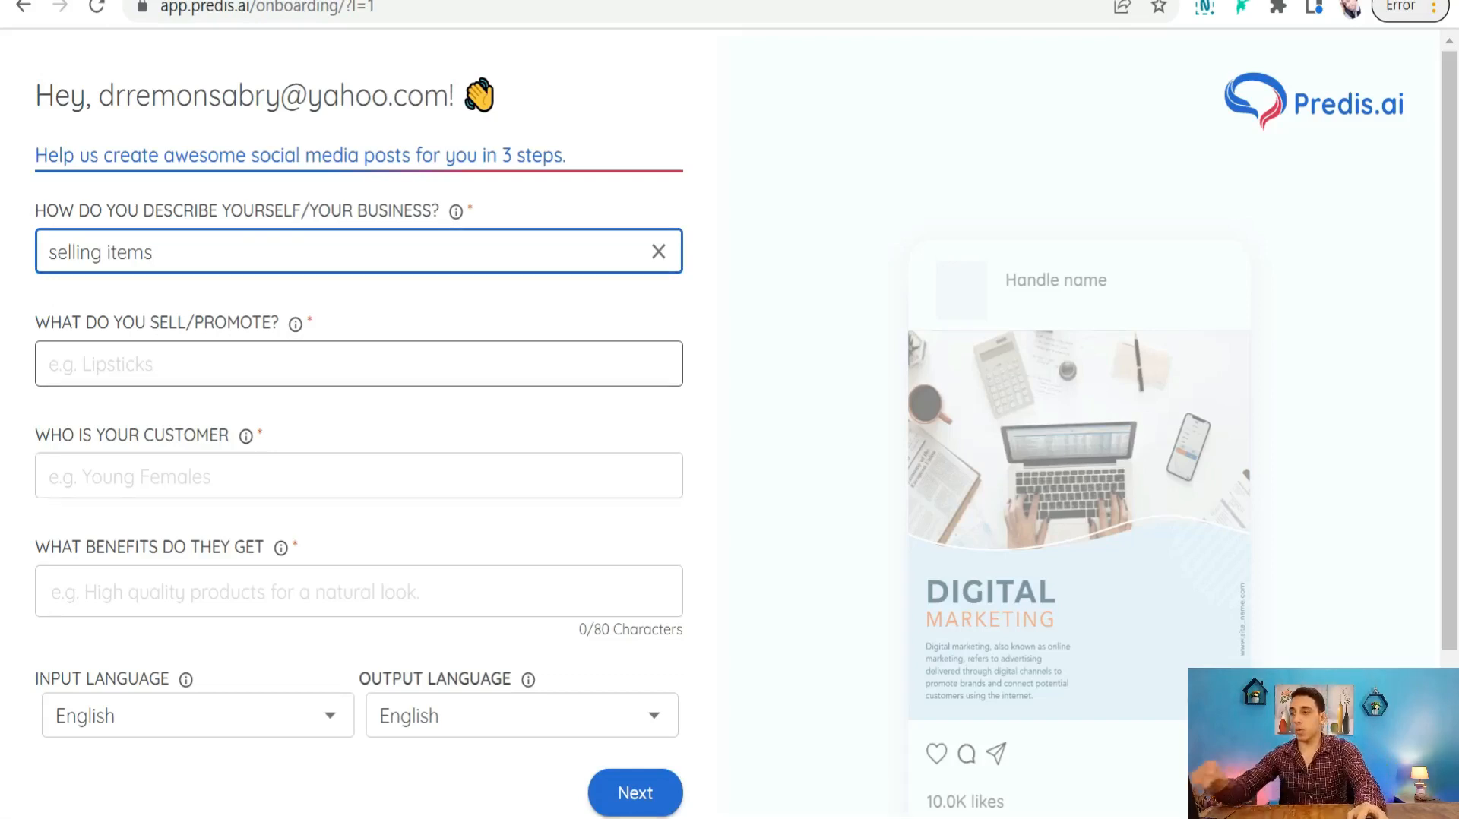
left_click(157, 365)
type("t-shirts")
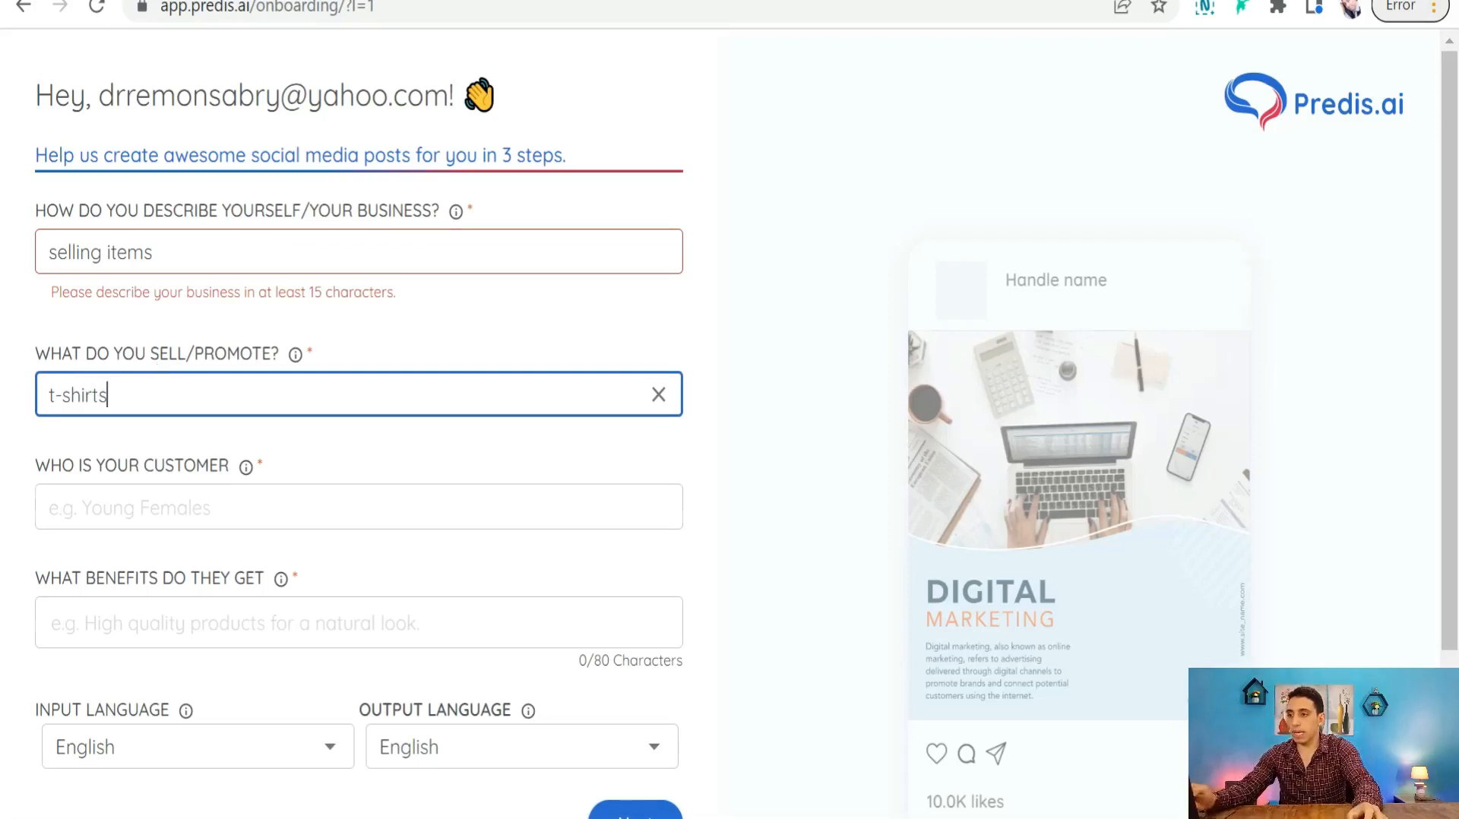
scroll(28, 432, "down", 2)
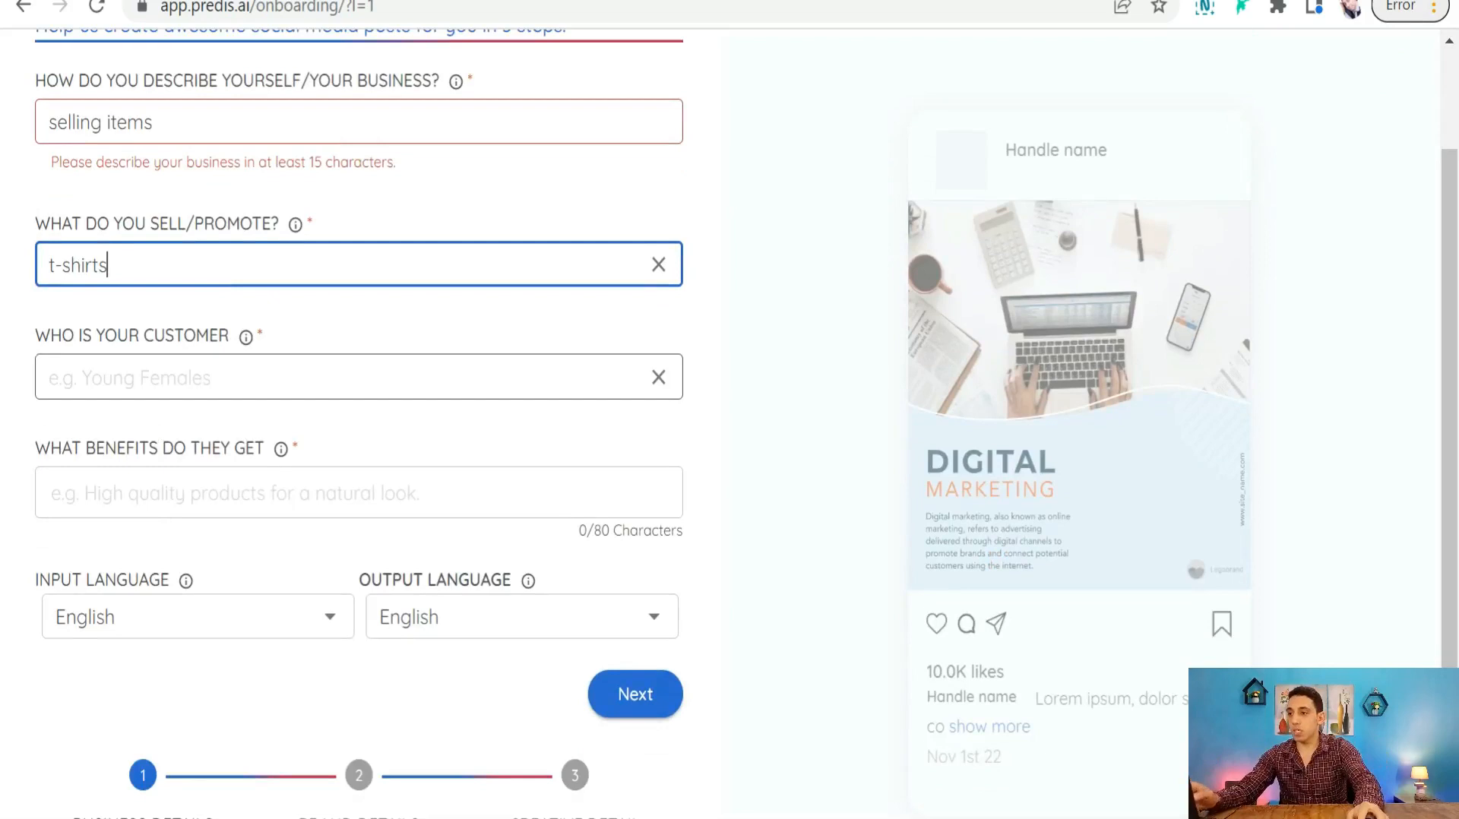
key("Tab")
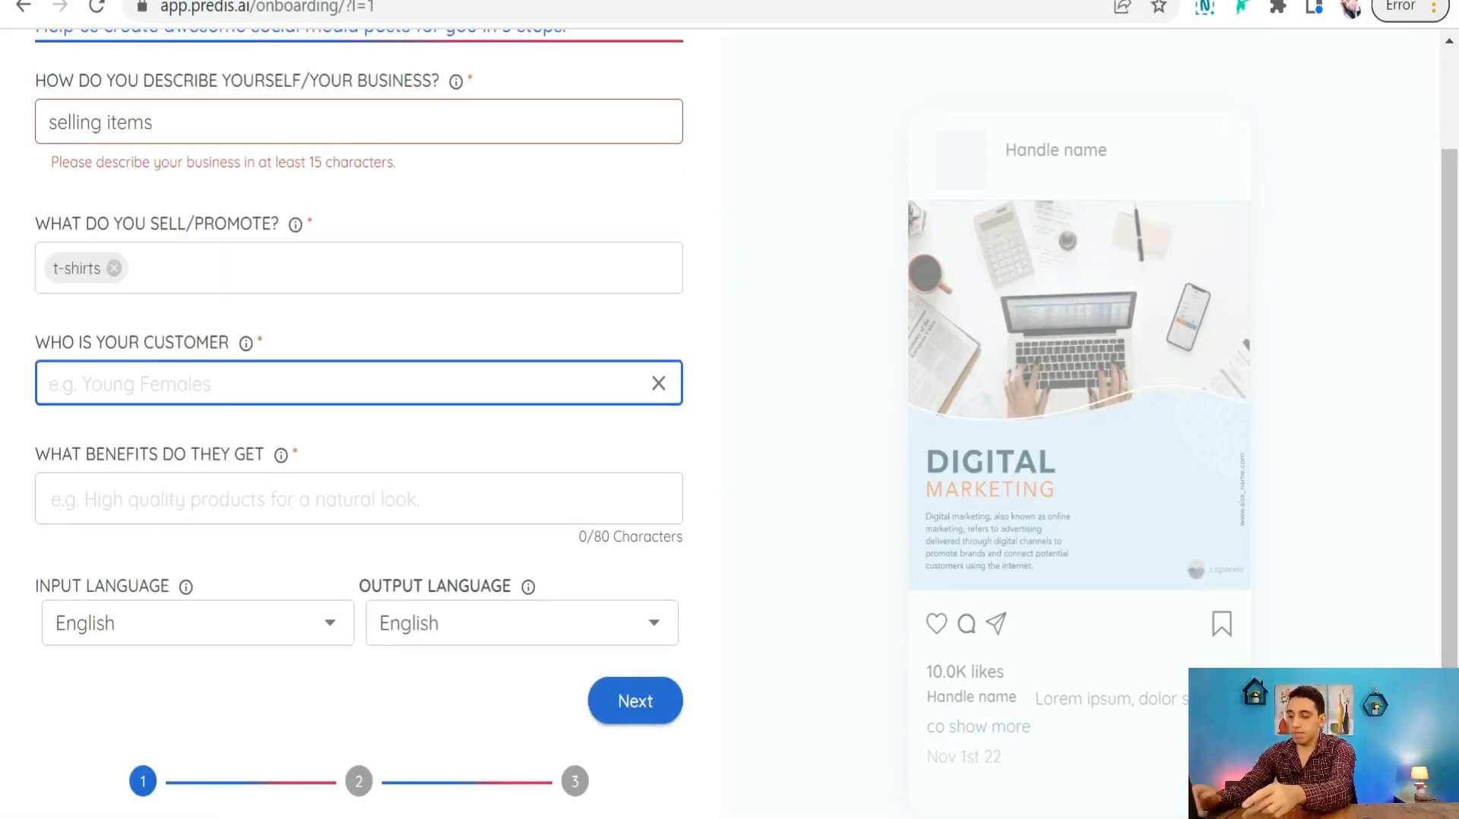
type("women")
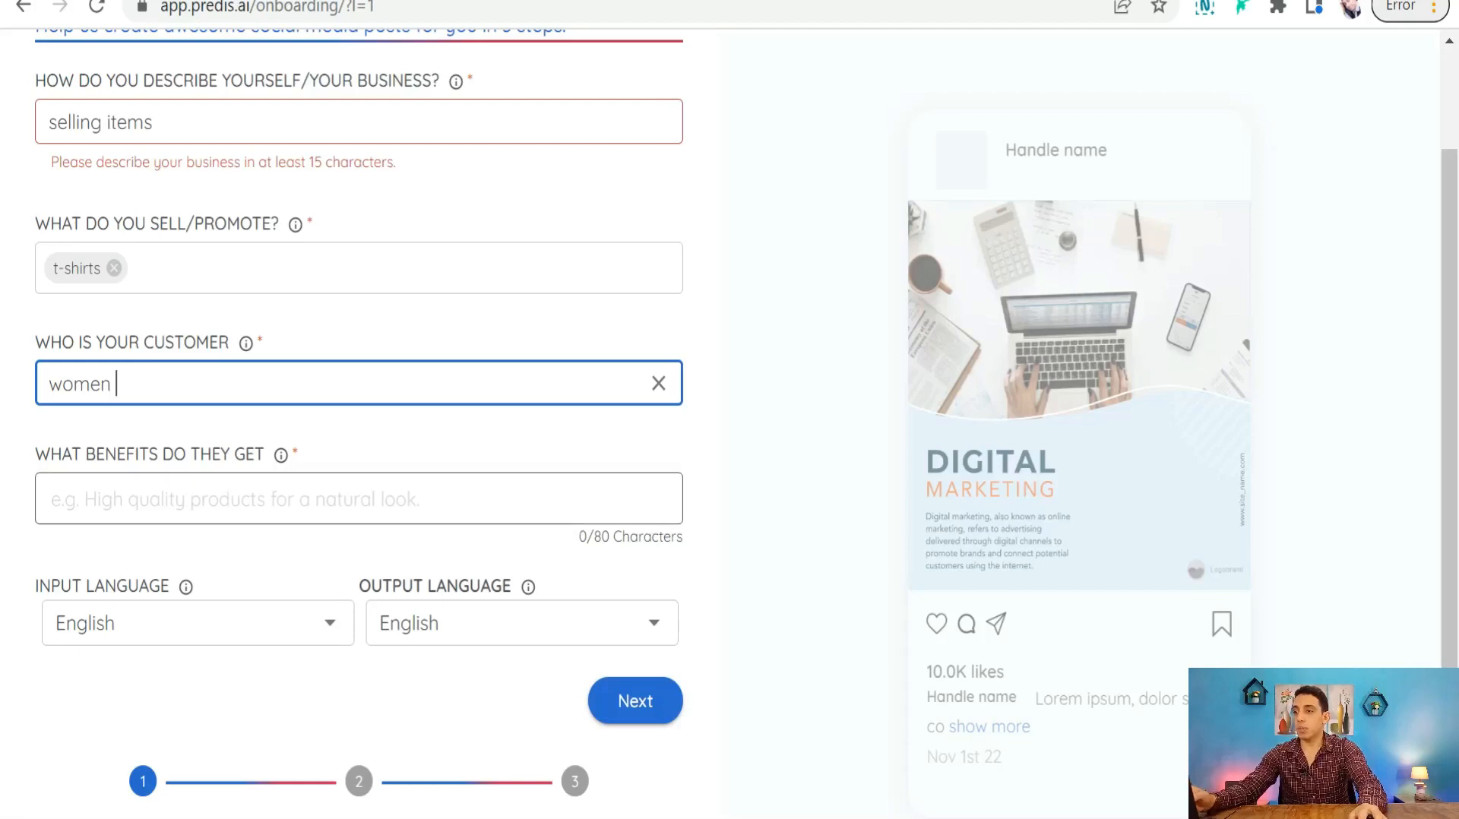
- Describe the customer benefits as 'high quality t-shirts with perfect designs about dogs'
left_click(339, 498)
type("h")
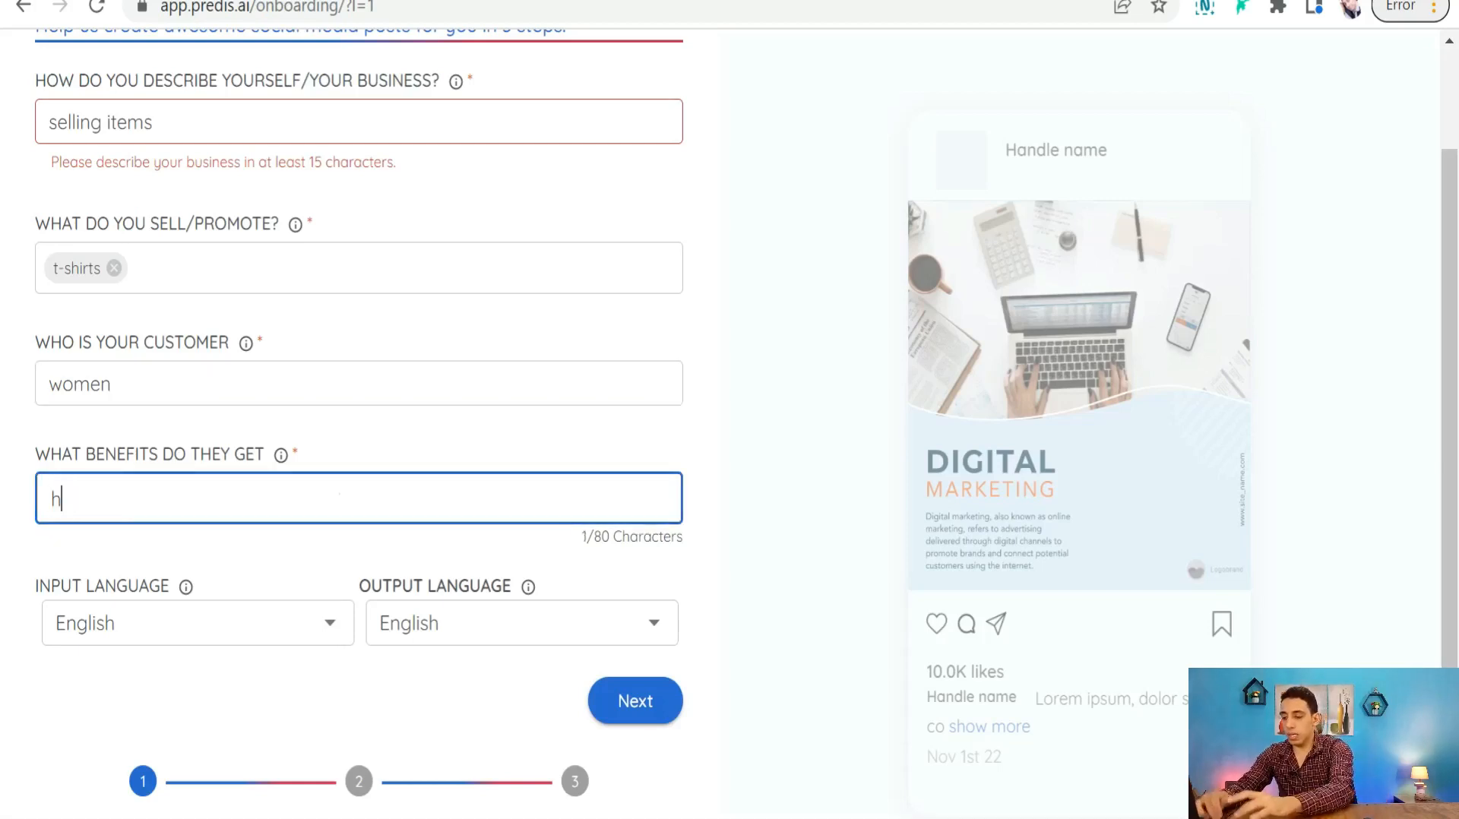
type("igh qu")
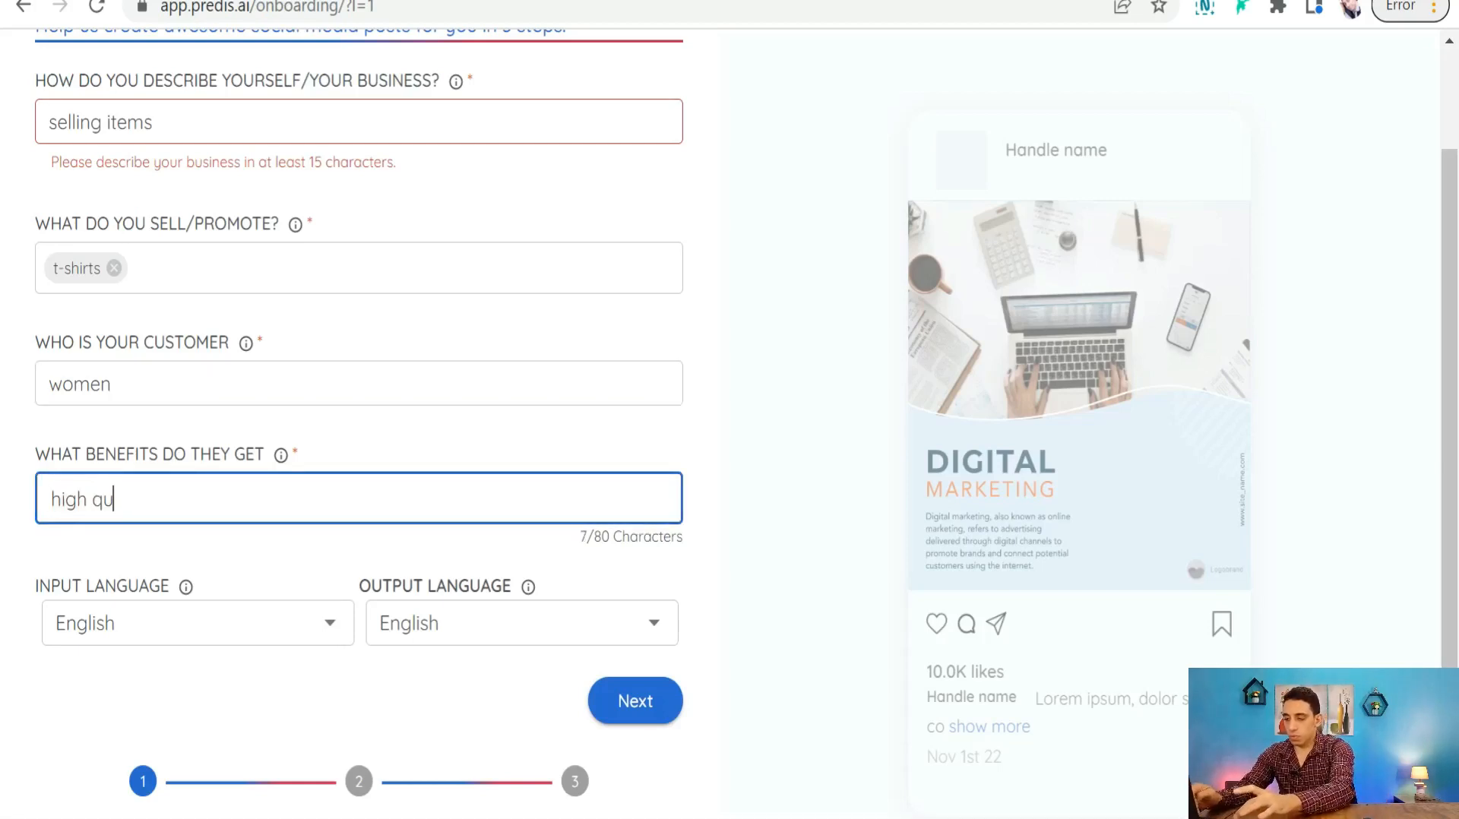
type("ality t")
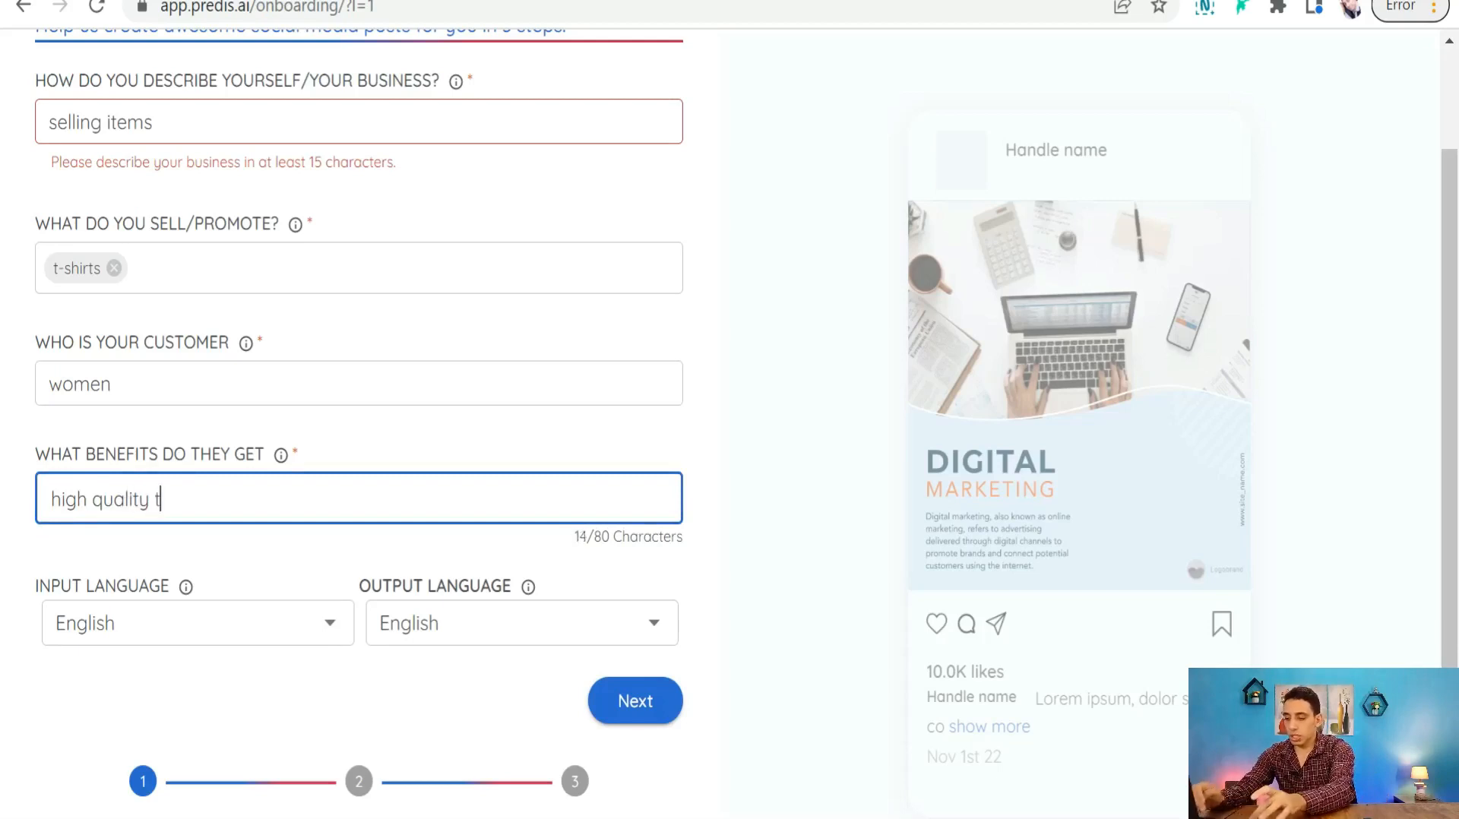
type("-shirts w")
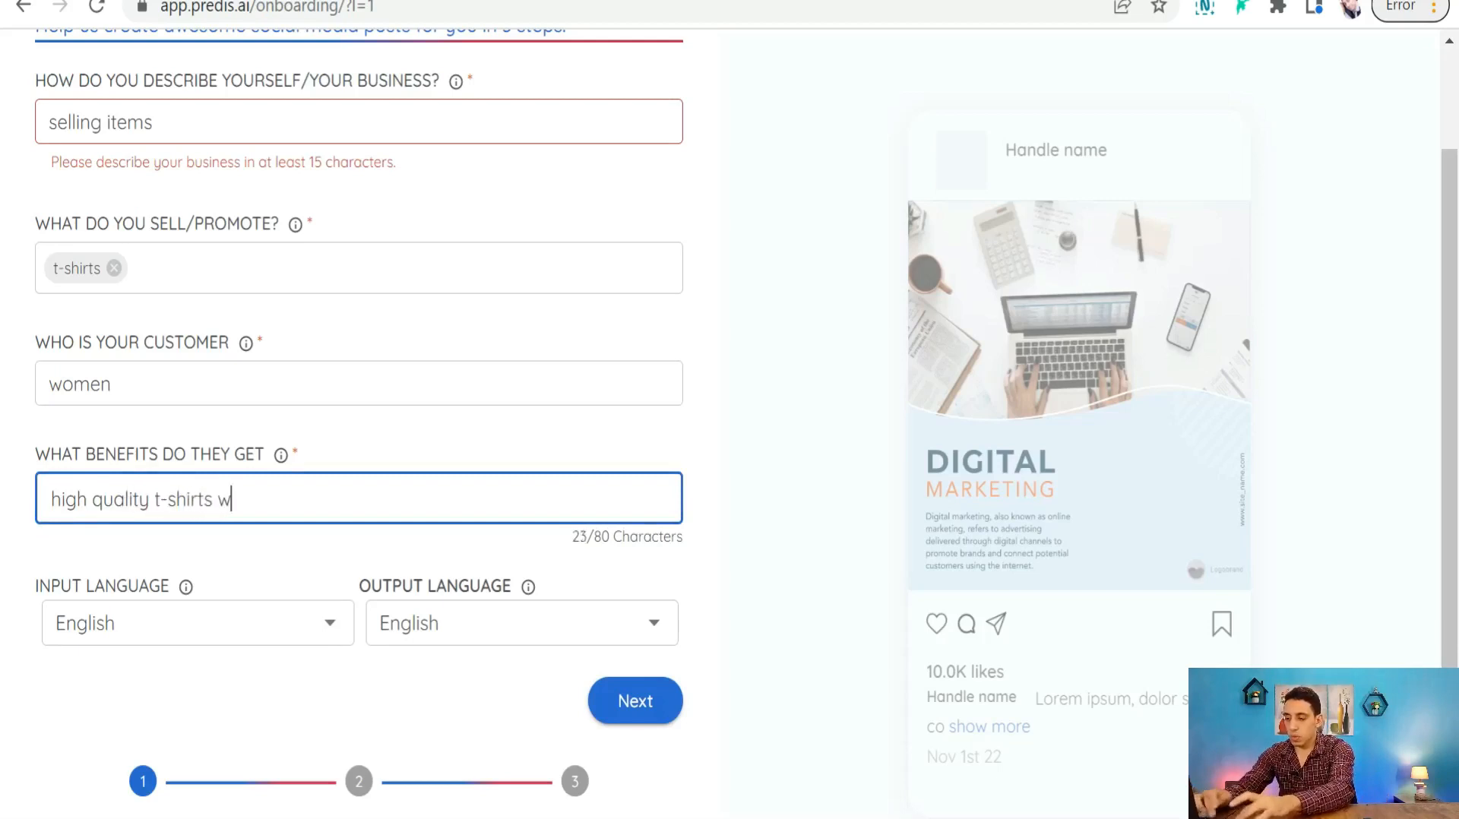
type("ith perfec")
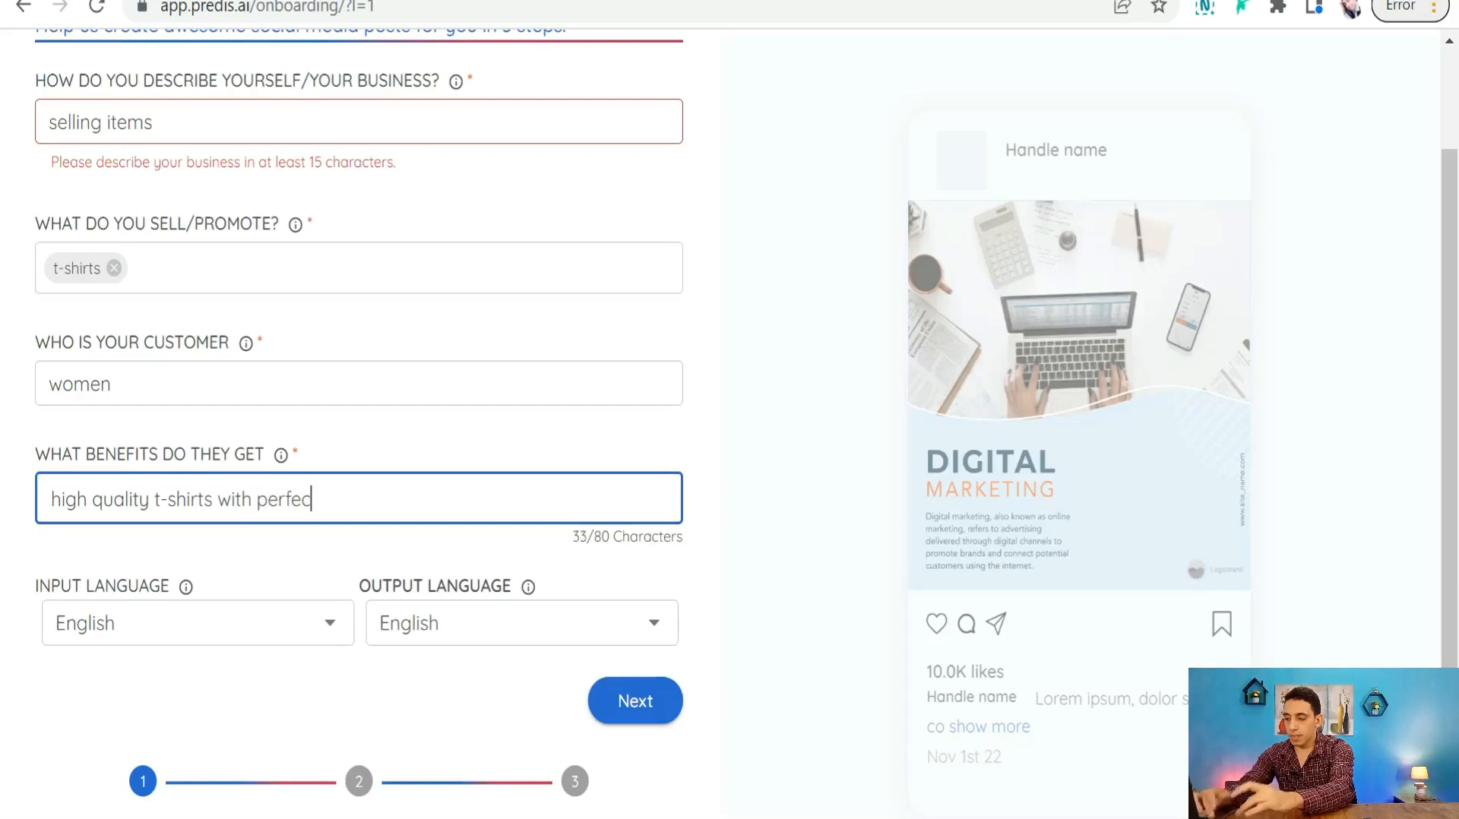
type("t designs ")
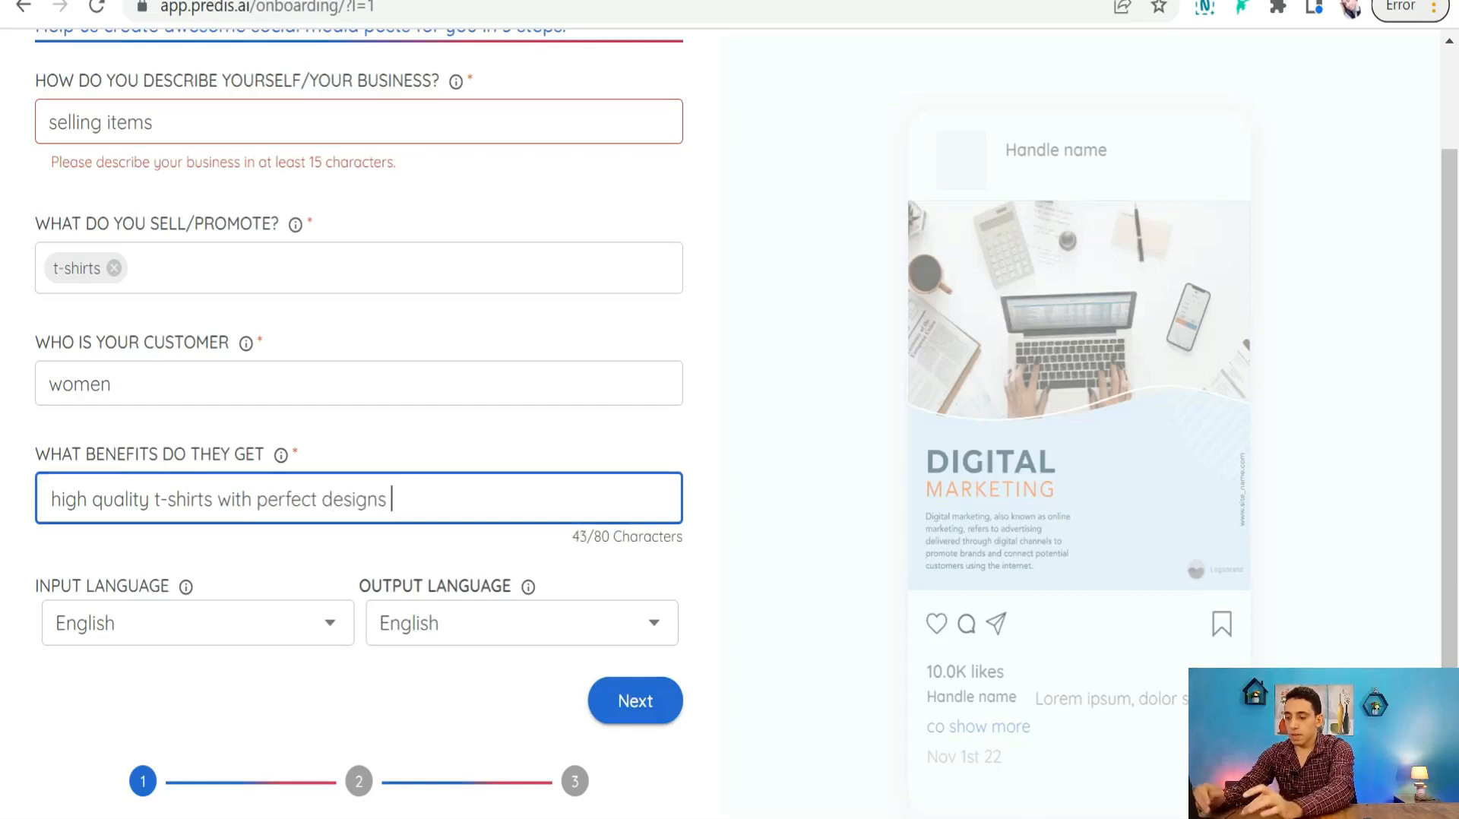
type("about ")
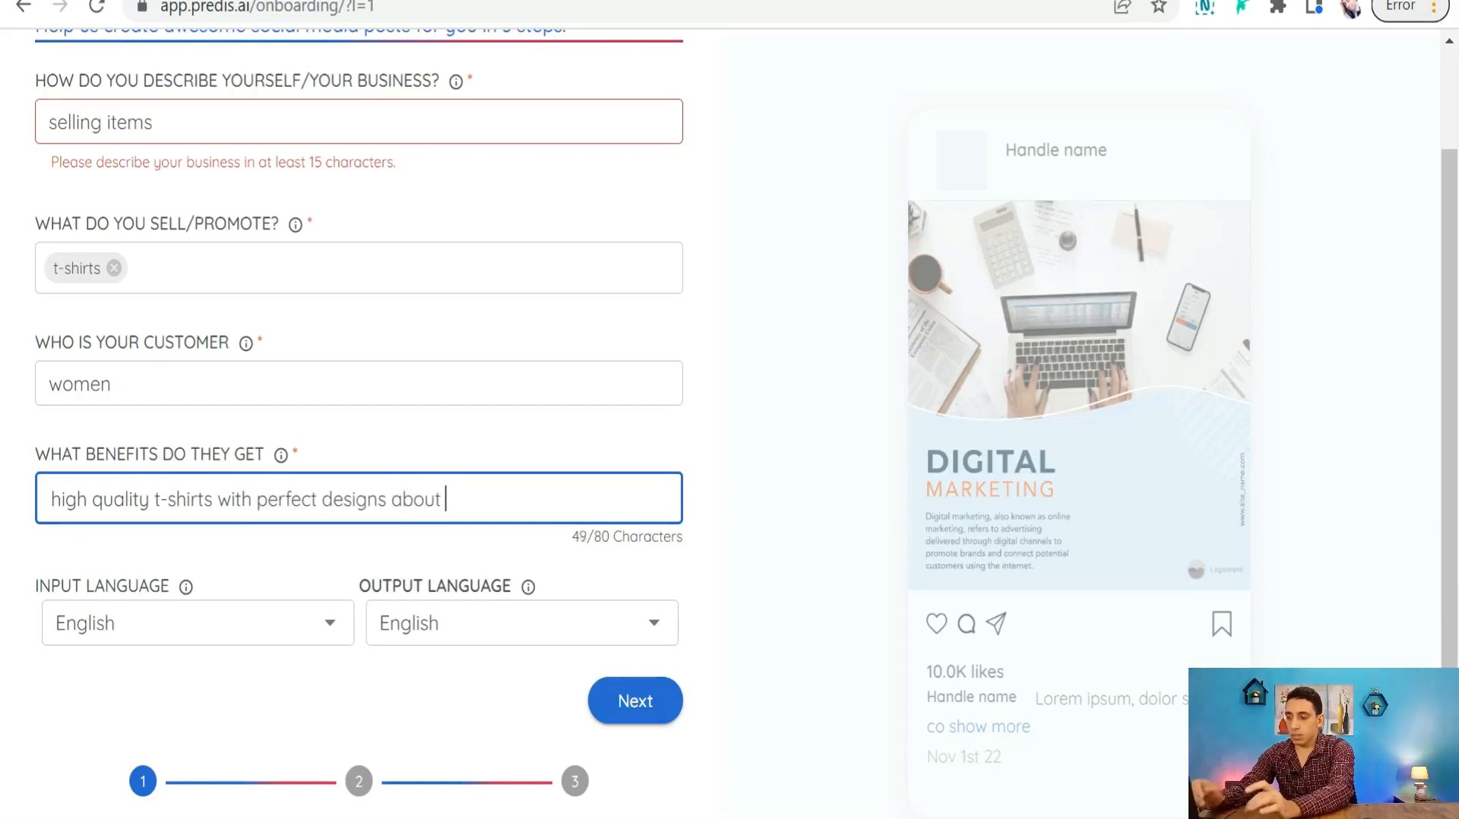
type("dog")
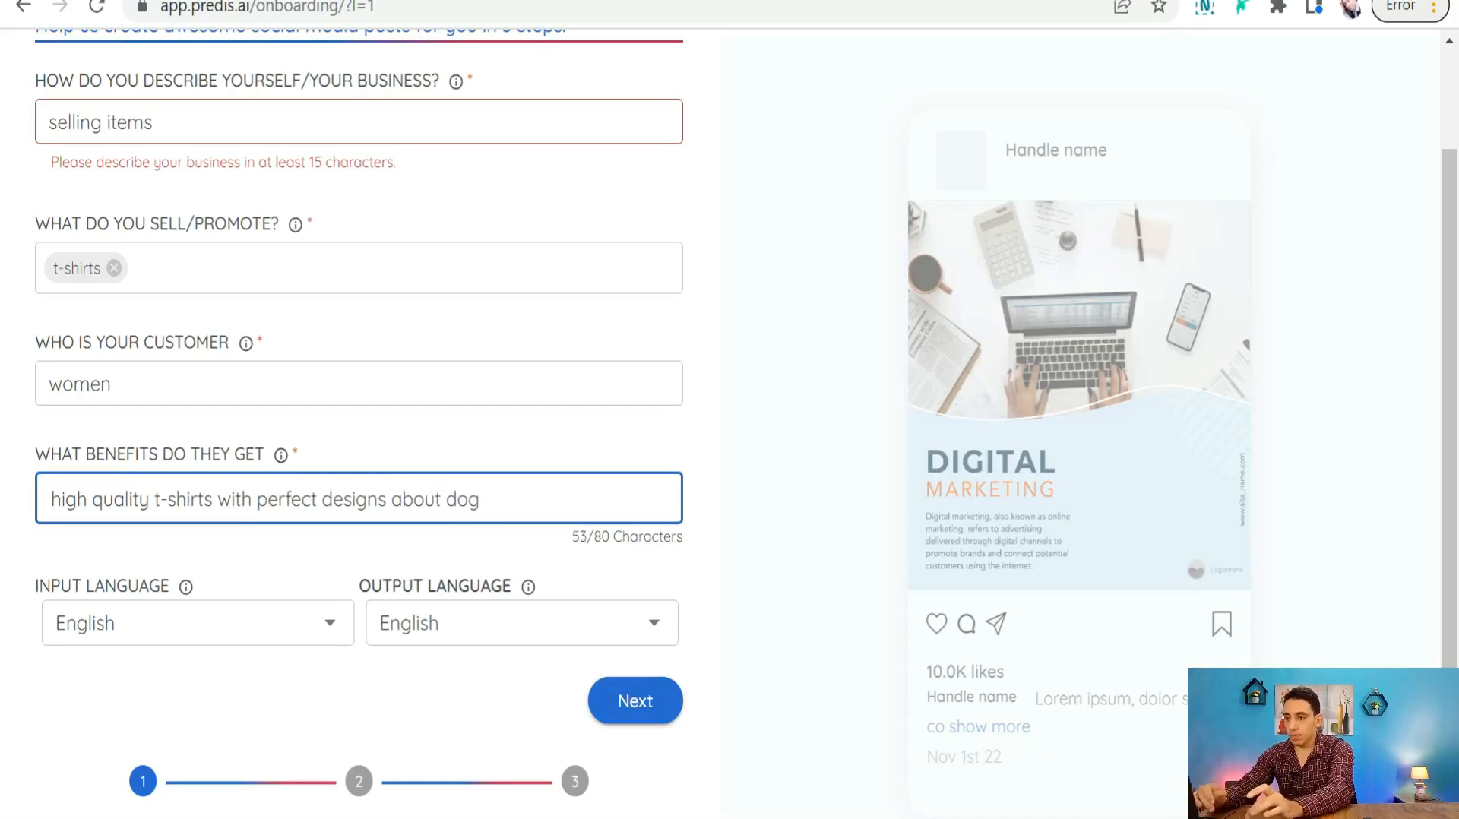
key("BackSpace")
type("s")
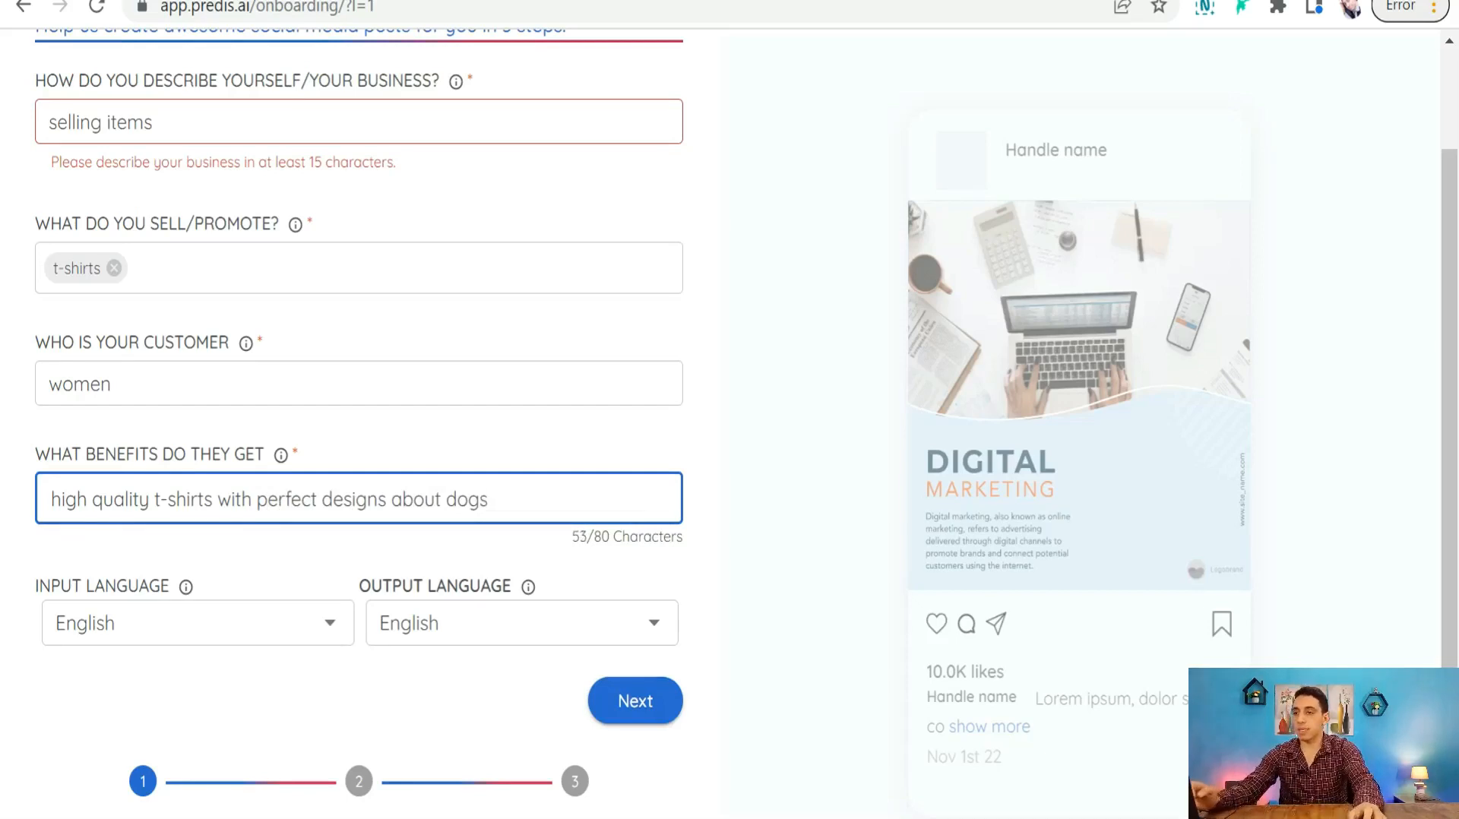
scroll(486, 426, "down", 1)
scroll(243, 383, "up", 3)
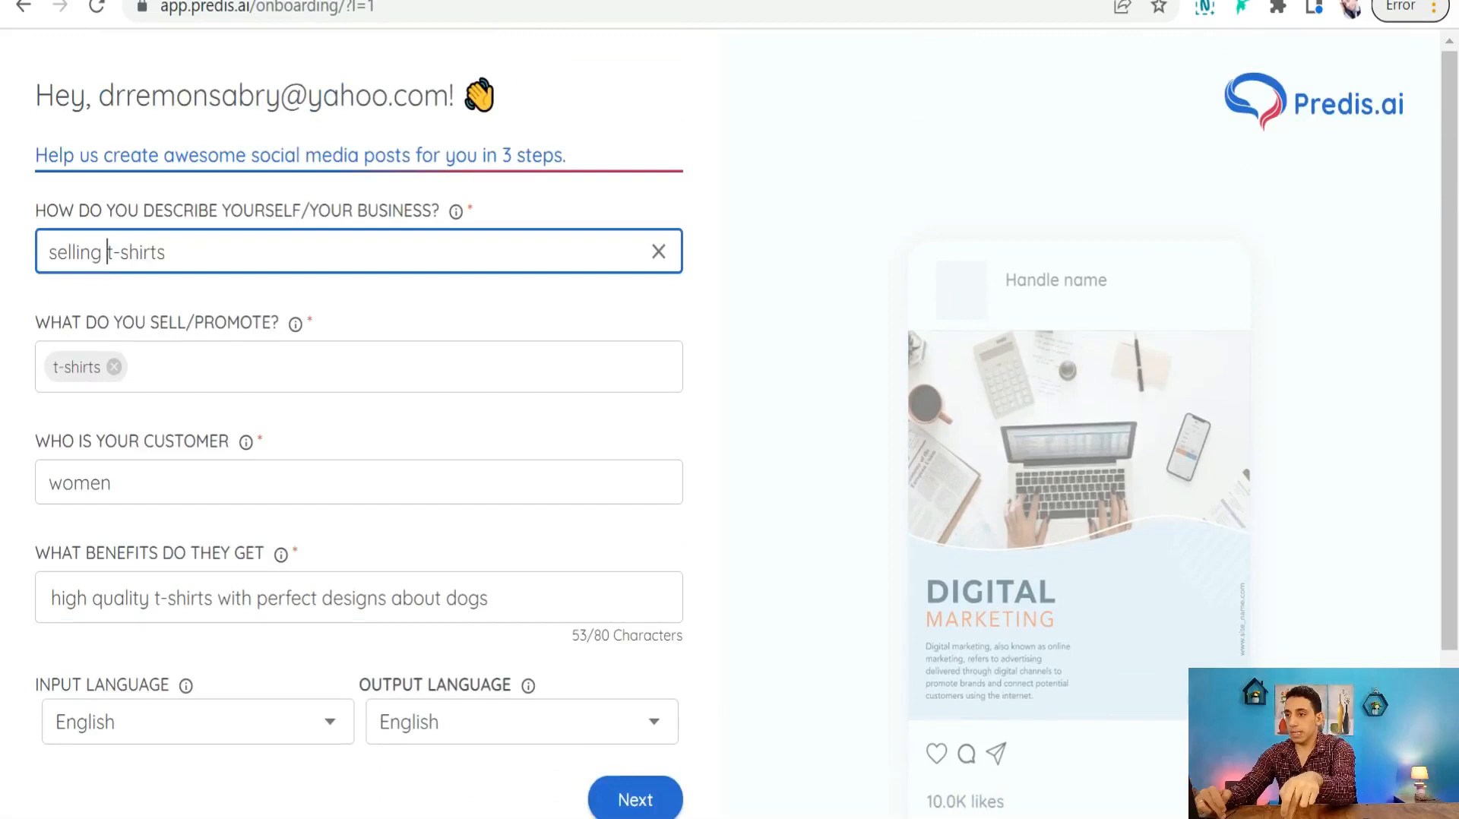
- Fix the business description to read 'selling dog lover t-shirts'
key("Left")
type("dog lo")
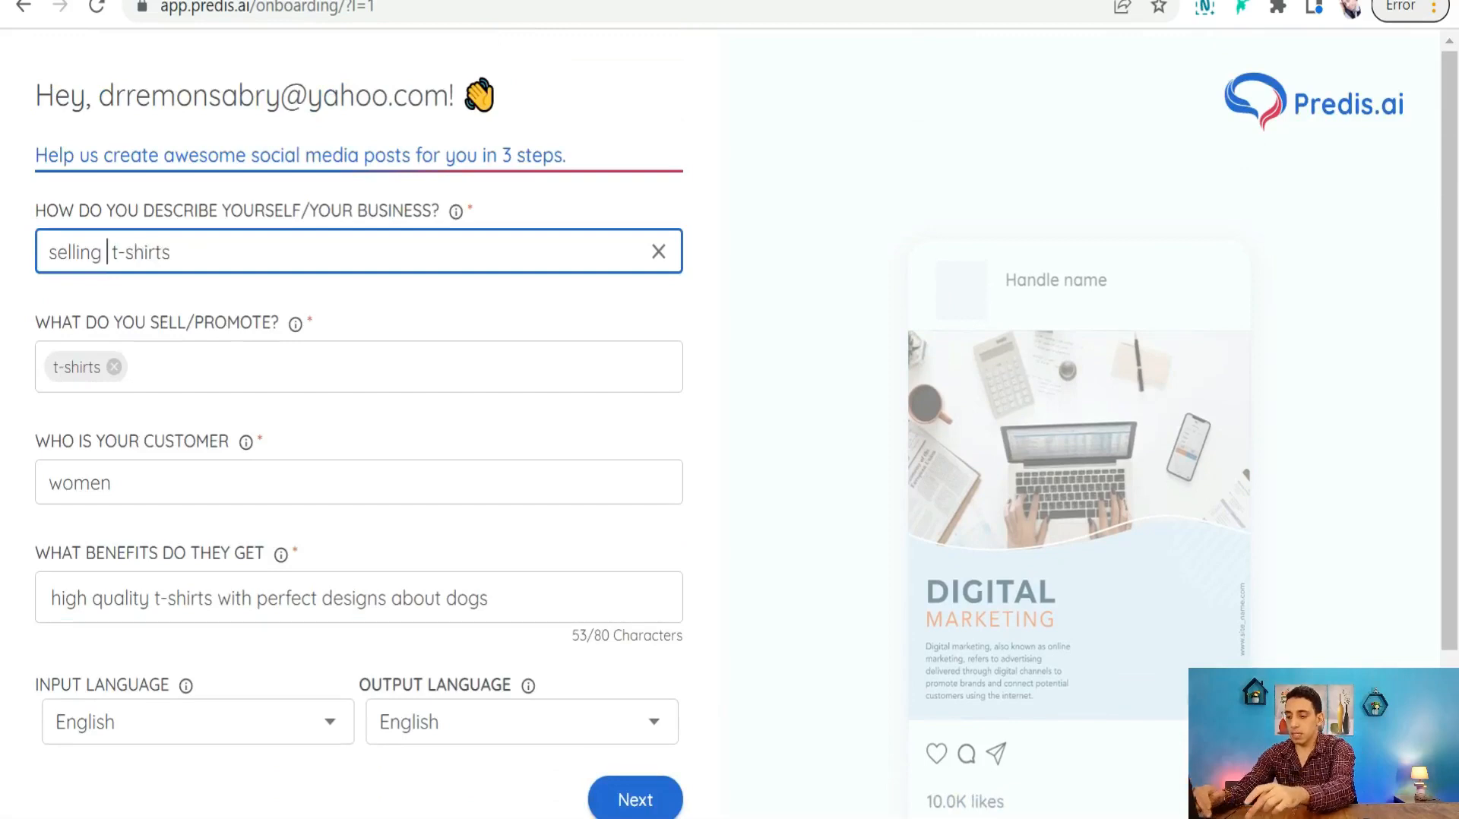
key("BackSpace")
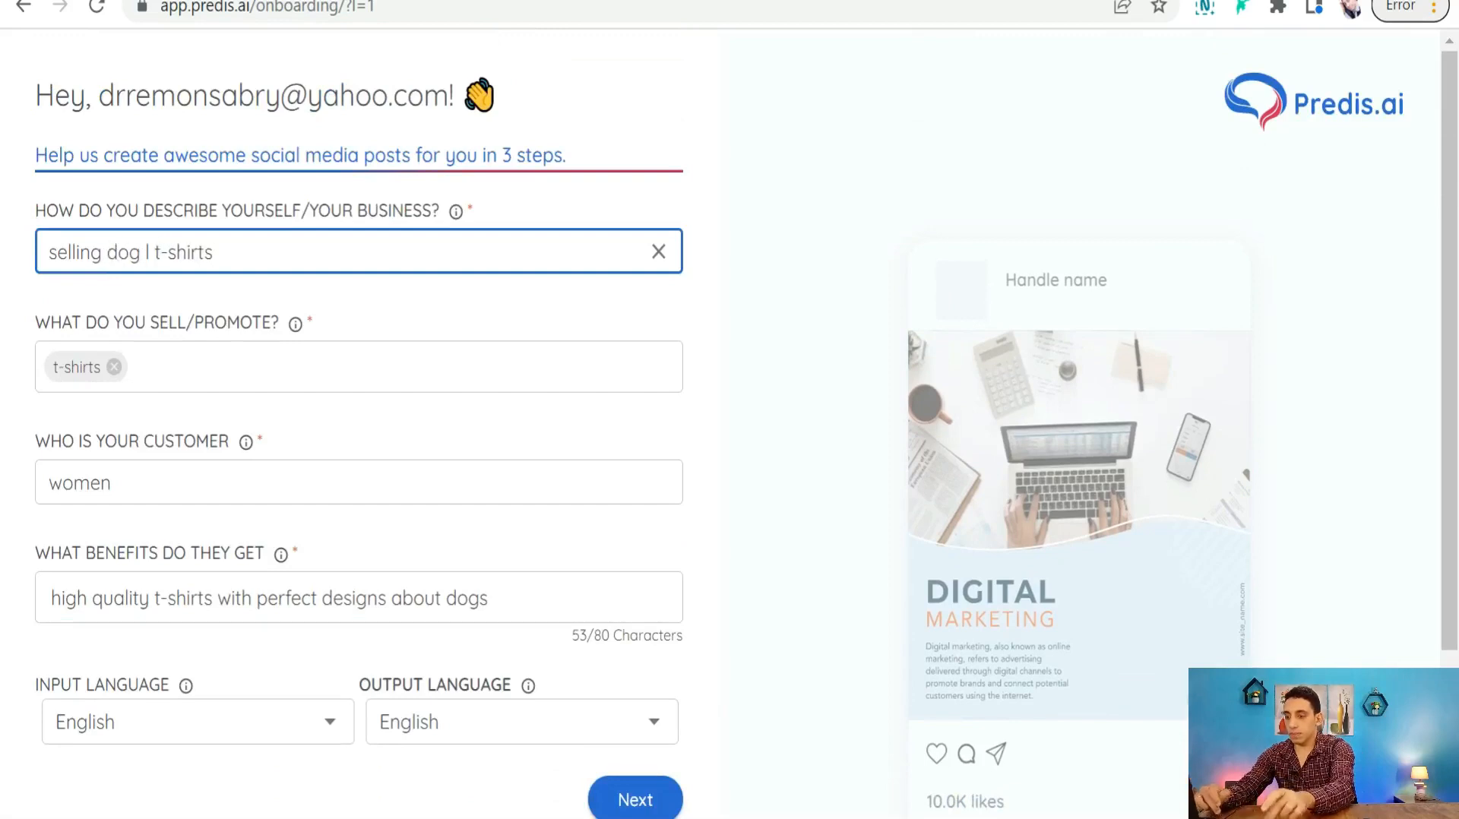
type("over")
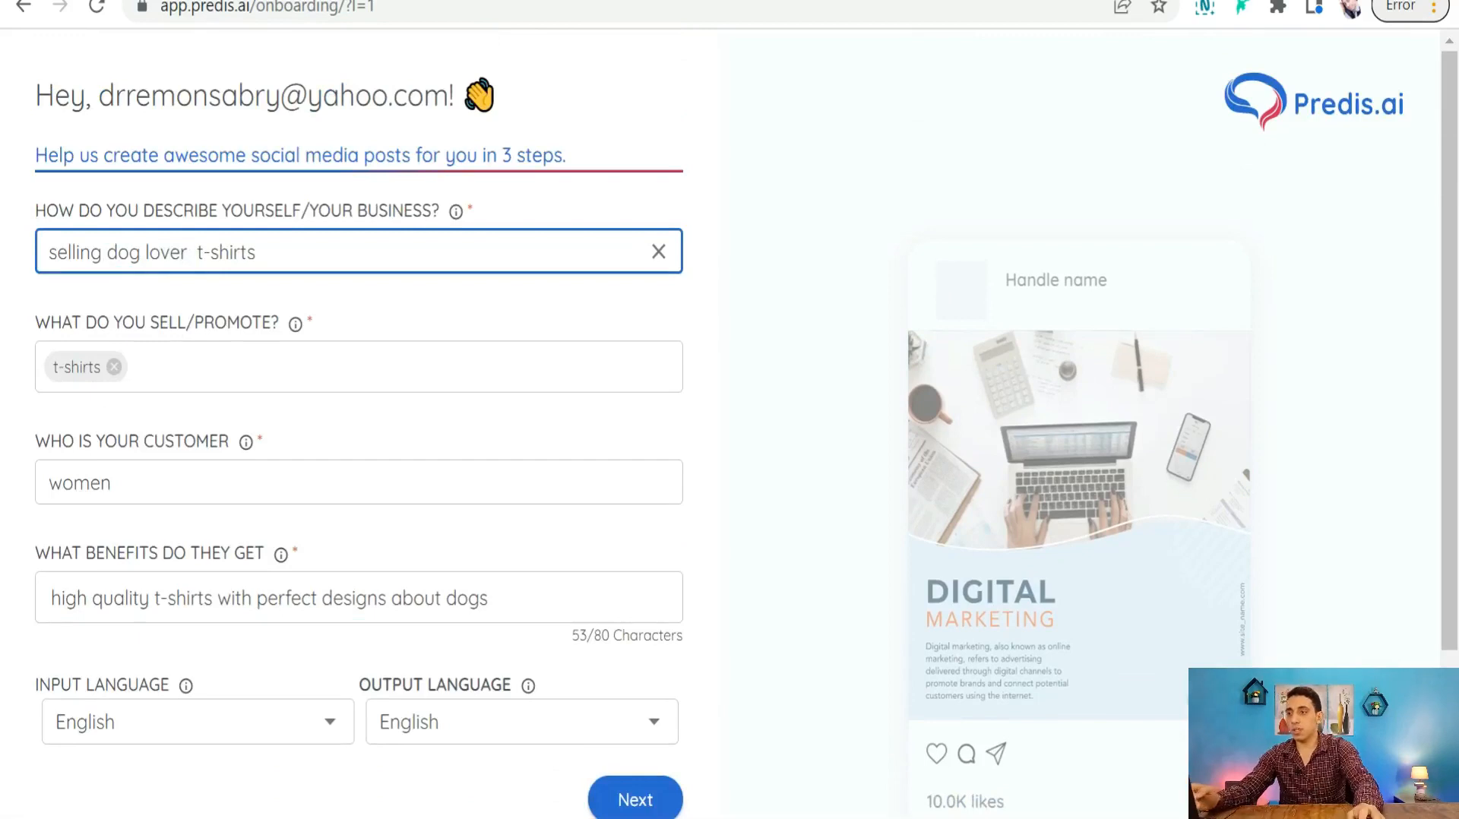
scroll(294, 445, "down", 3)
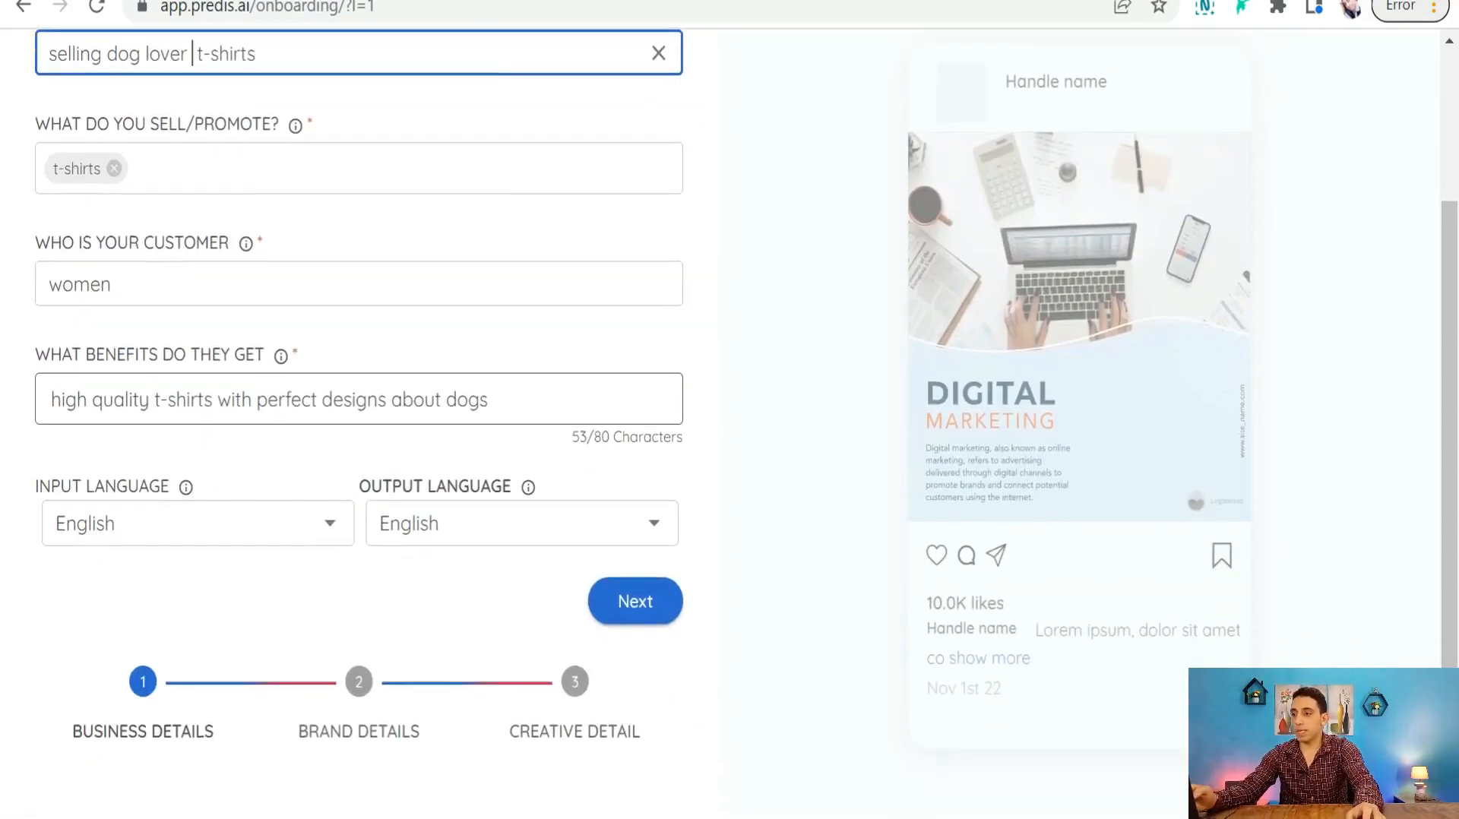
- Move past the brand details step to the template selection
left_click(644, 616)
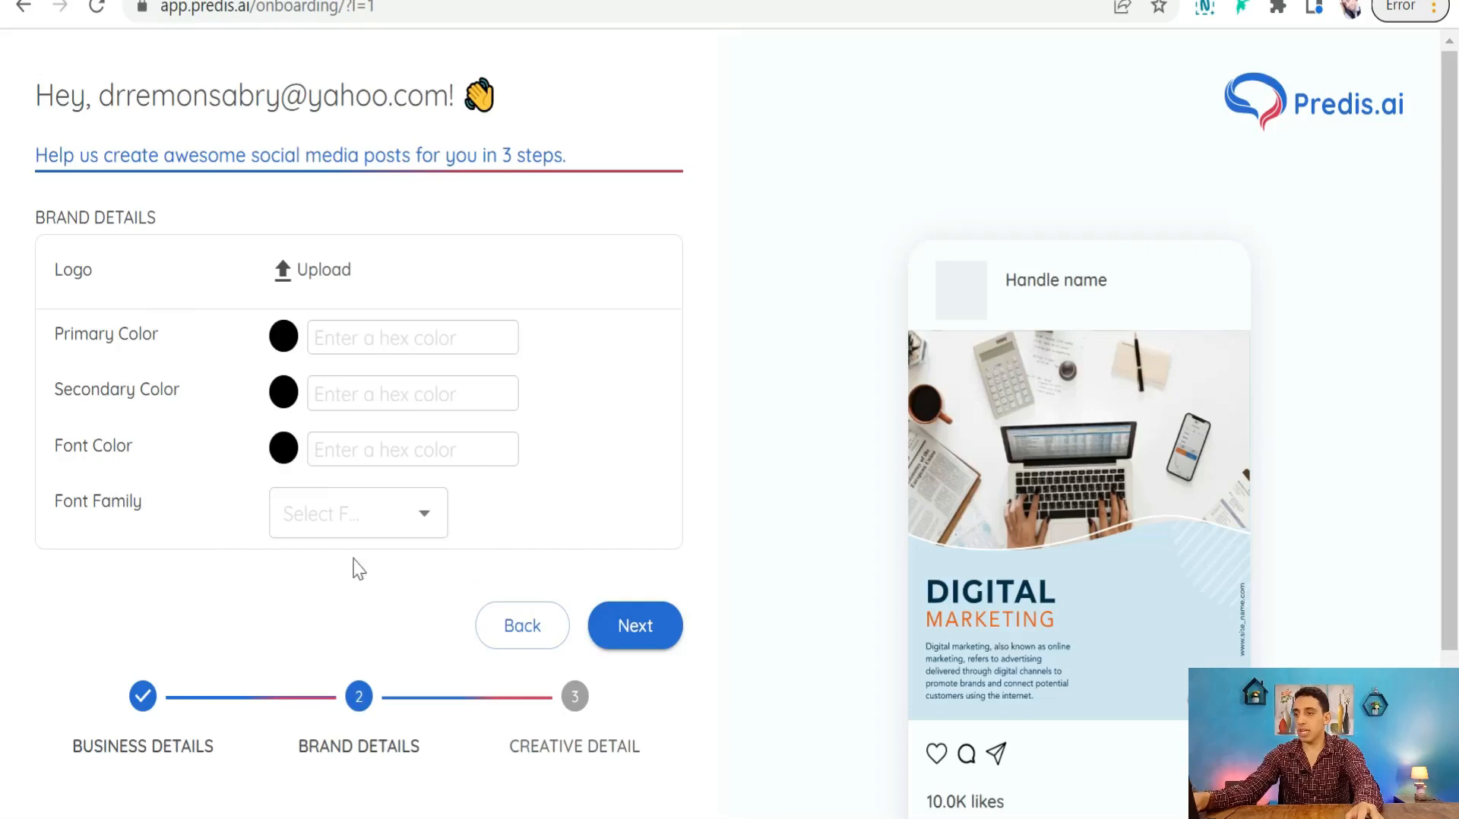
left_click(631, 637)
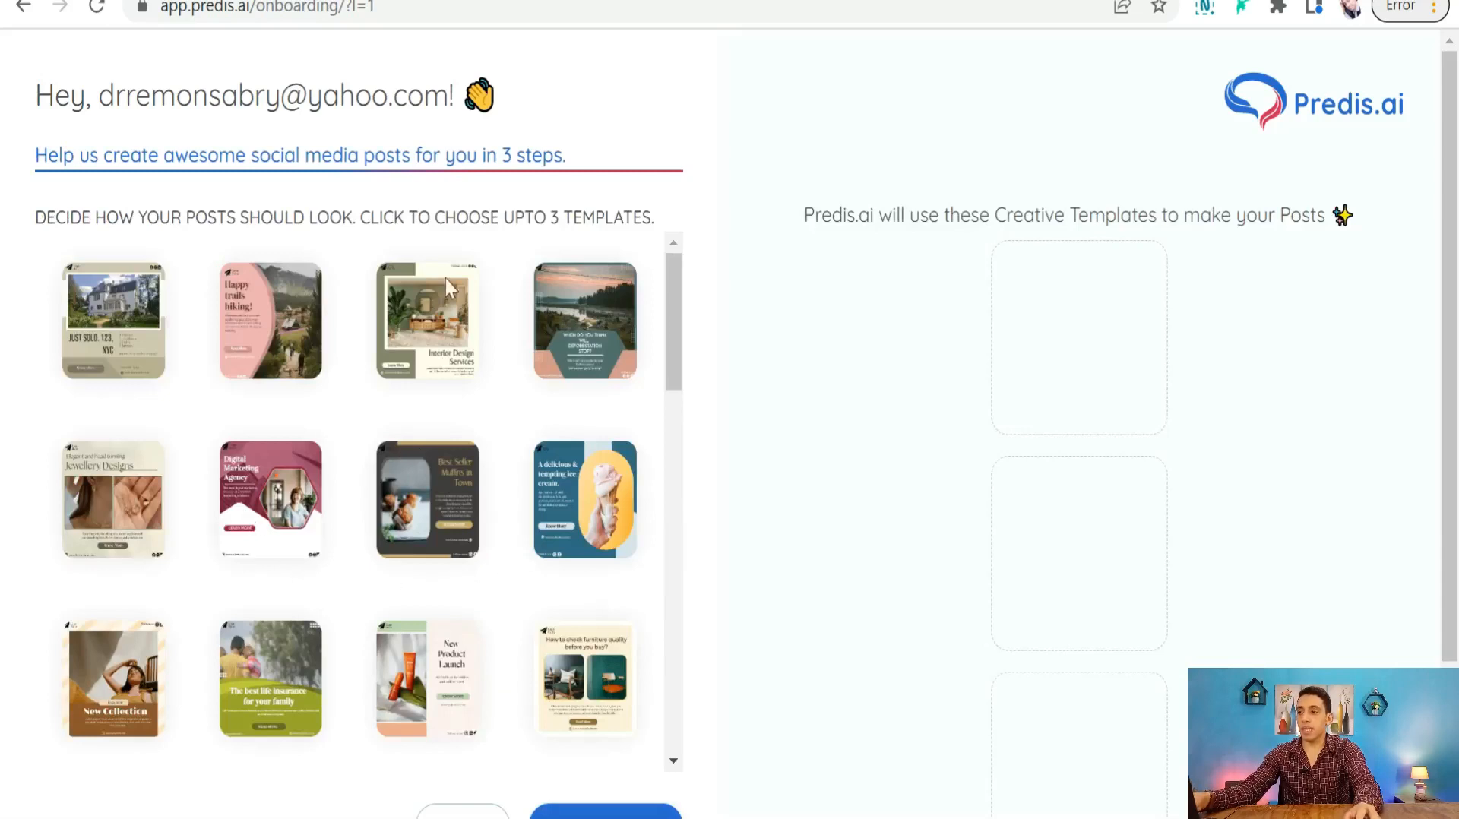
scroll(162, 497, "down", 7)
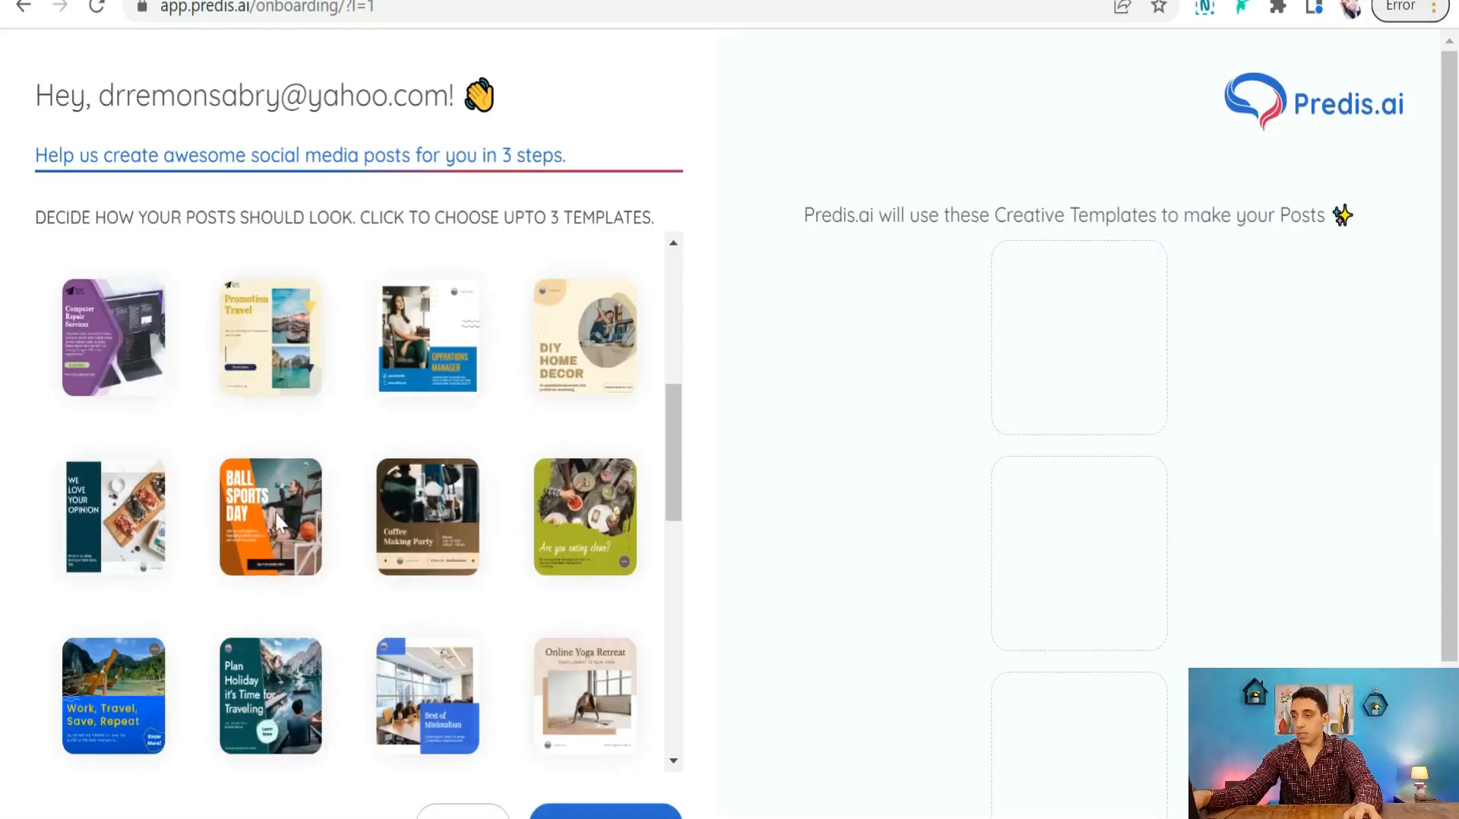
- Choose the Ball Sports Day and Digital Marketing Agency templates and generate posts
left_click(281, 523)
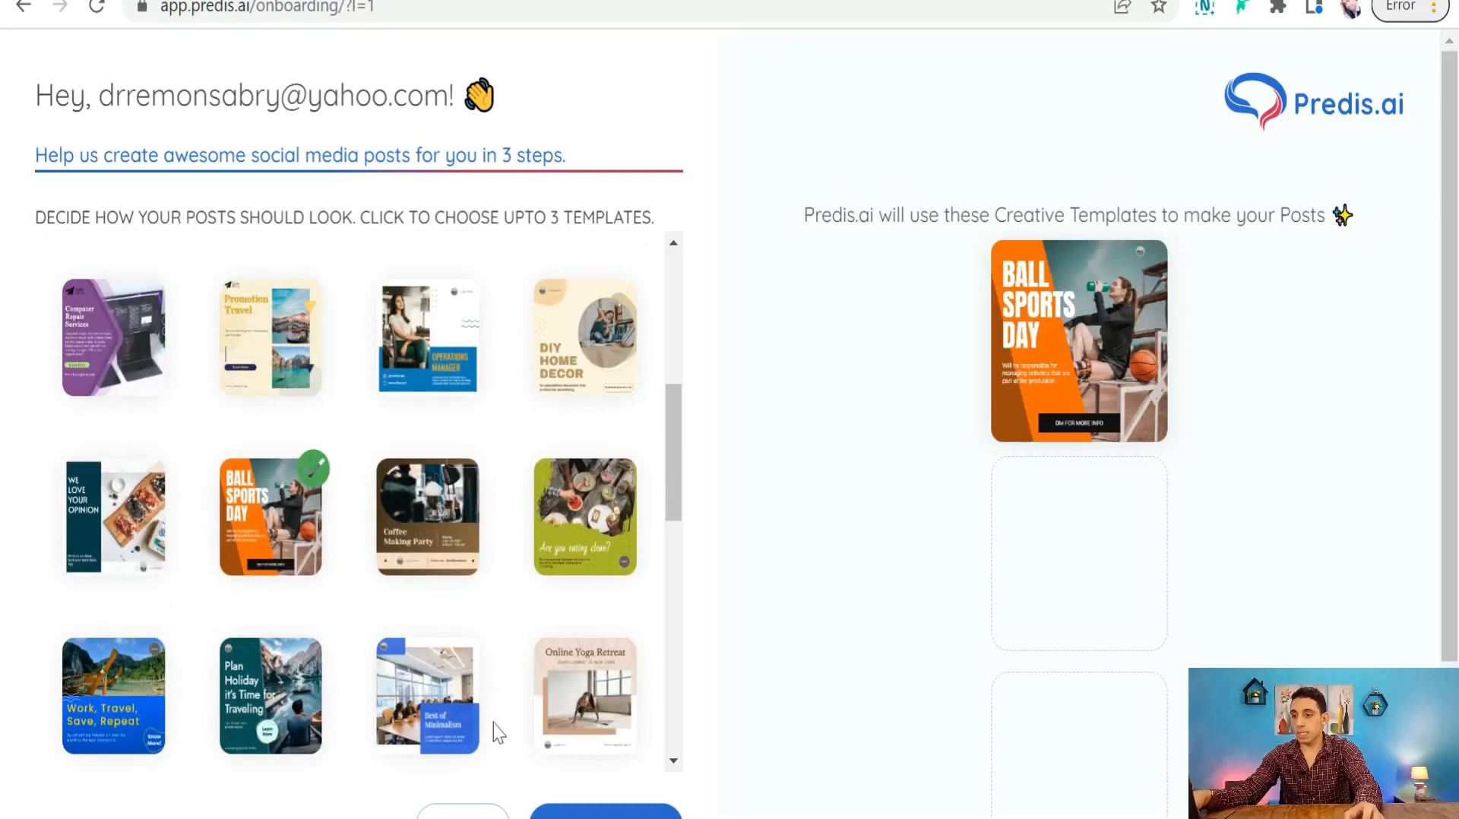
scroll(303, 658, "up", 5)
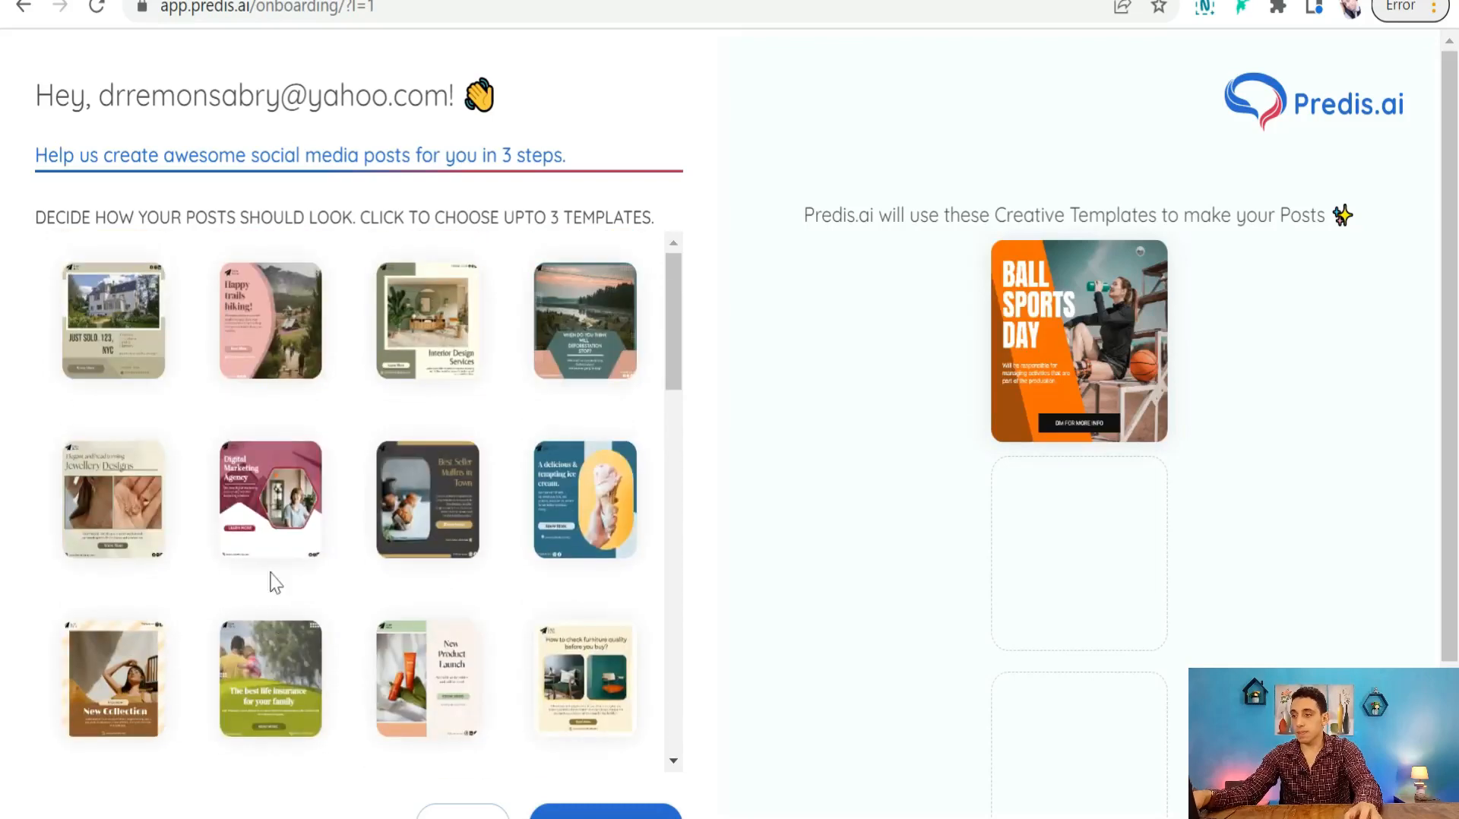
left_click(280, 487)
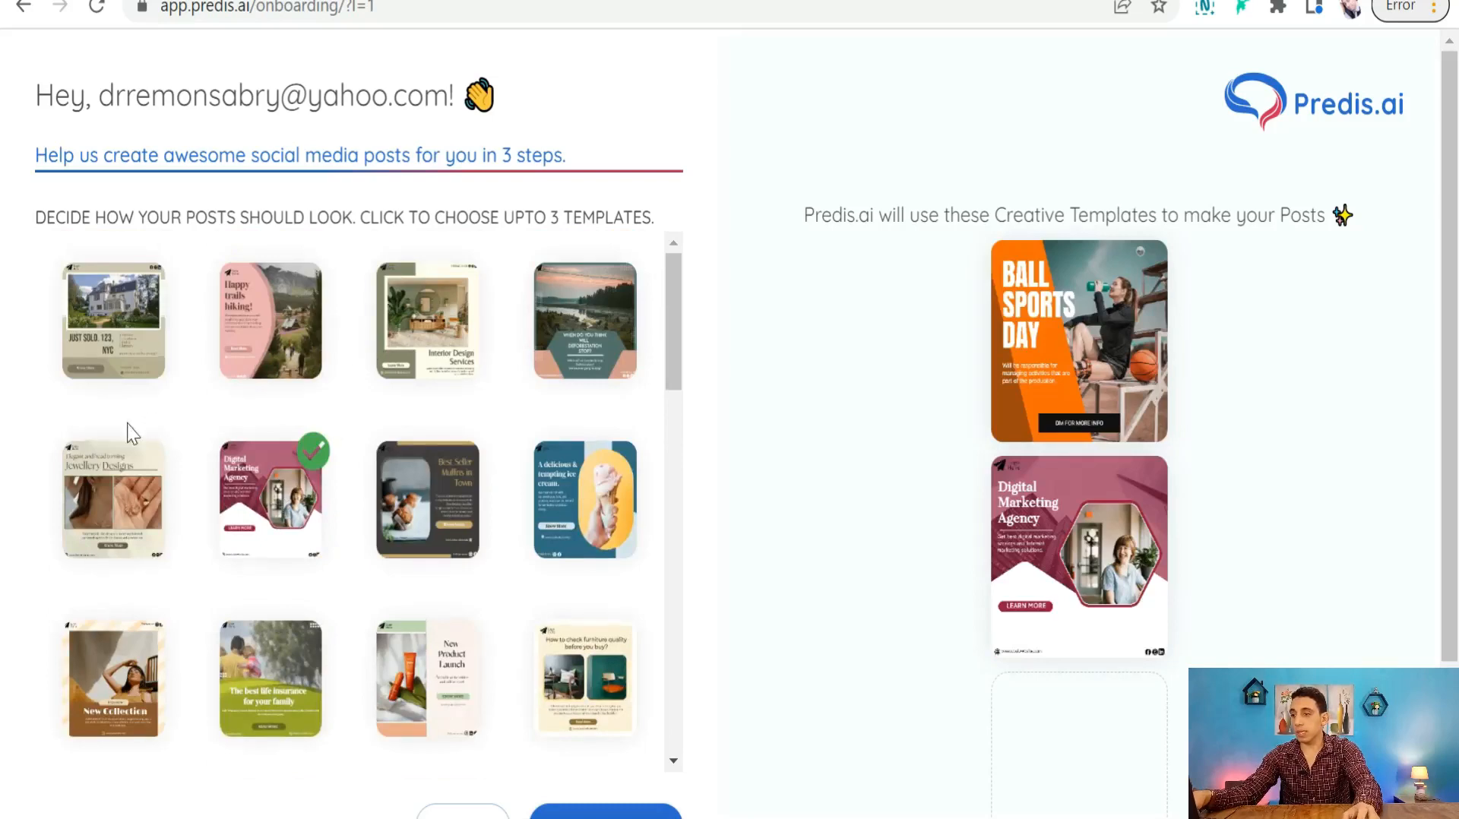
scroll(133, 423, "down", 5)
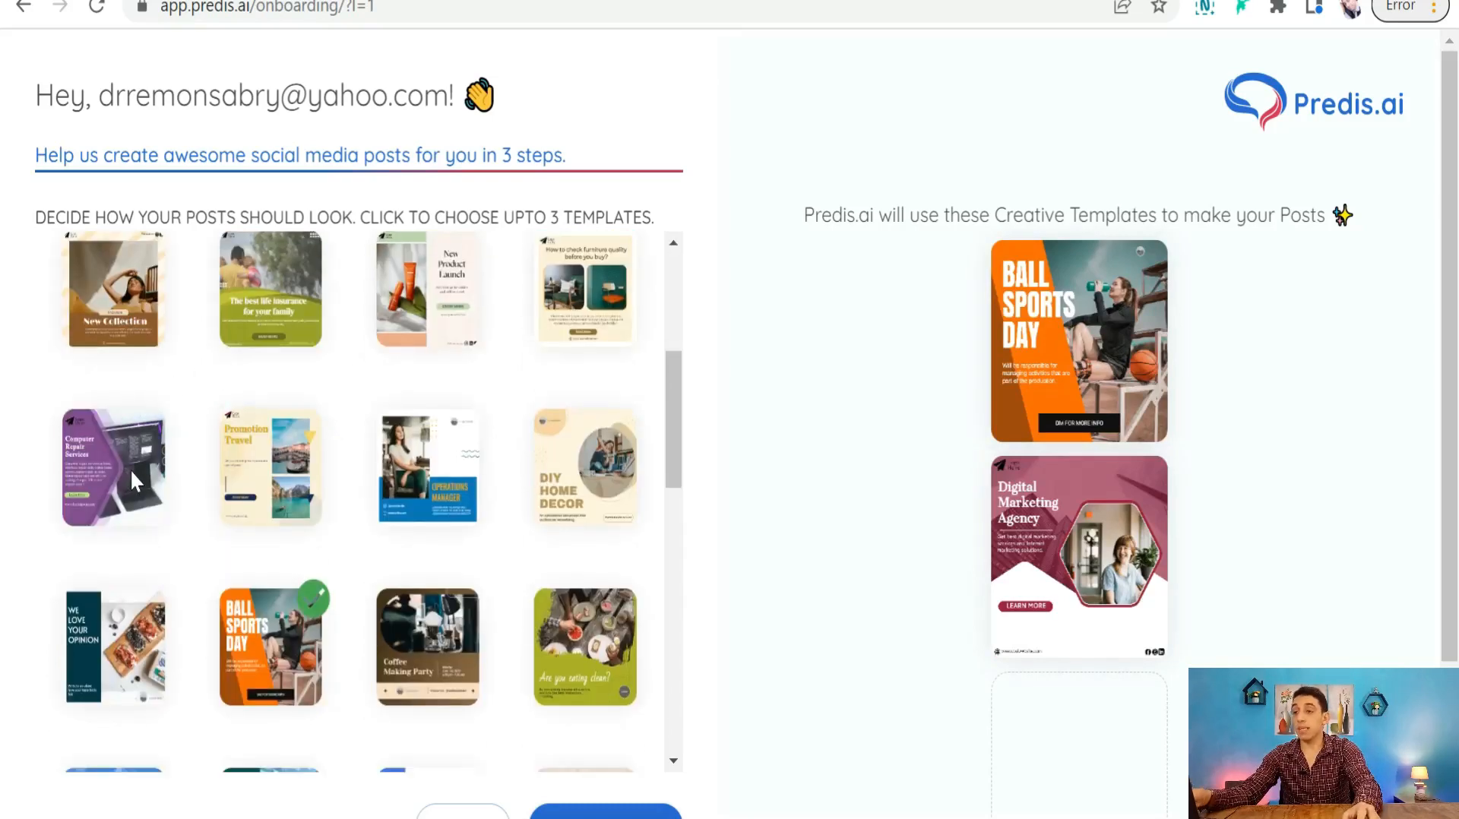
scroll(130, 468, "down", 5)
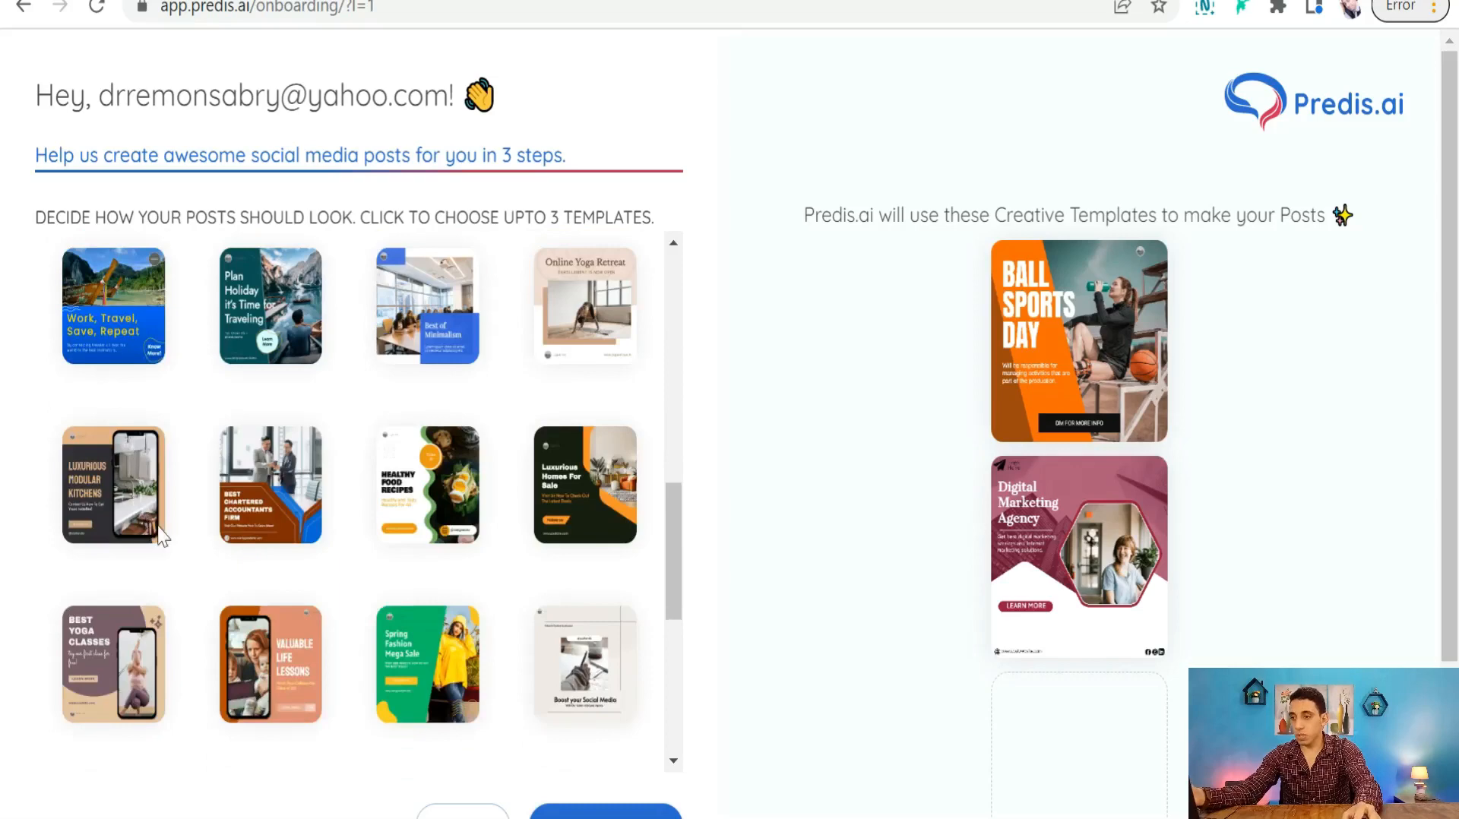
scroll(430, 654, "down", 7)
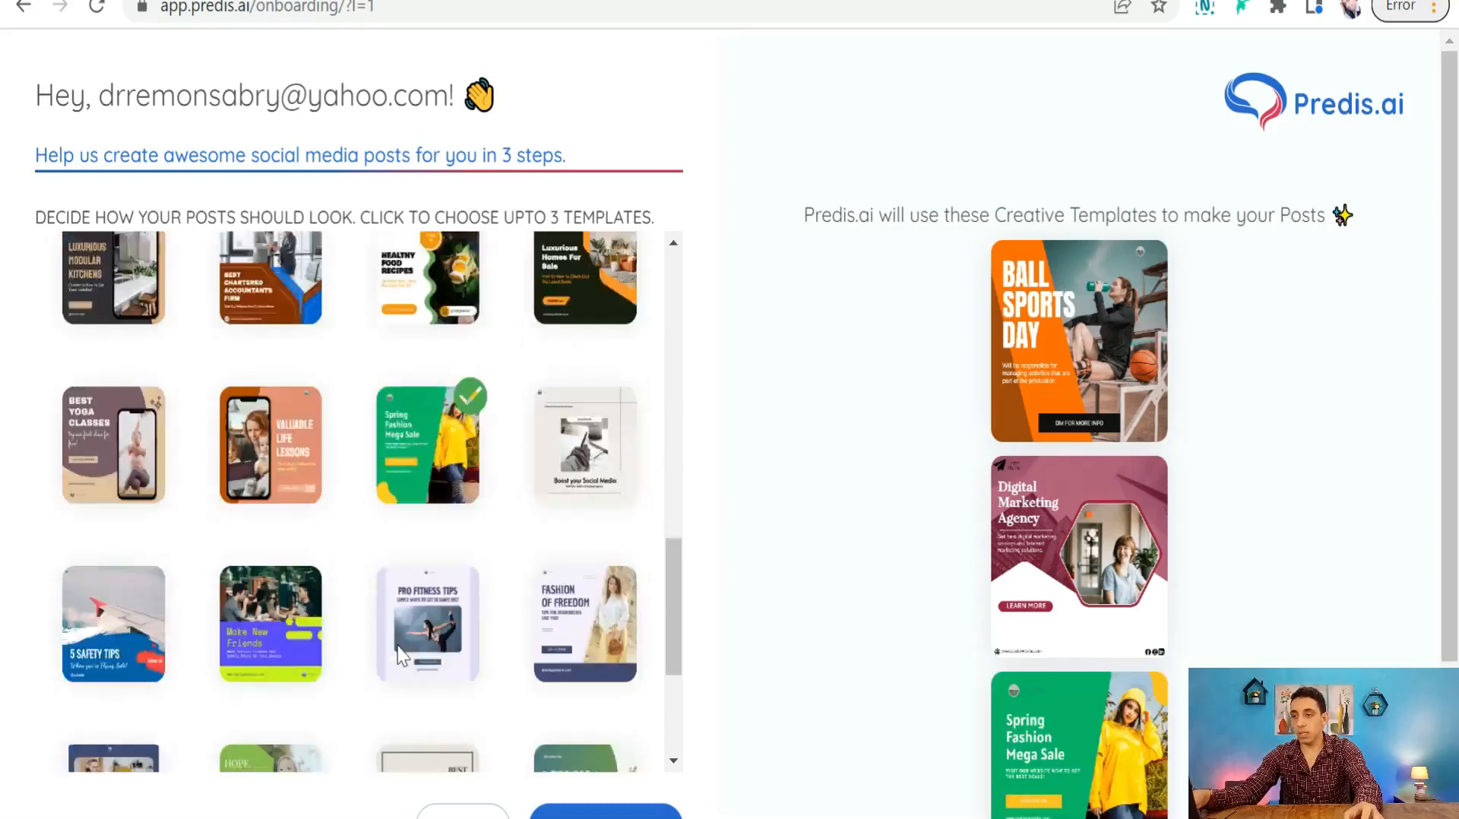
scroll(729, 683, "down", 3)
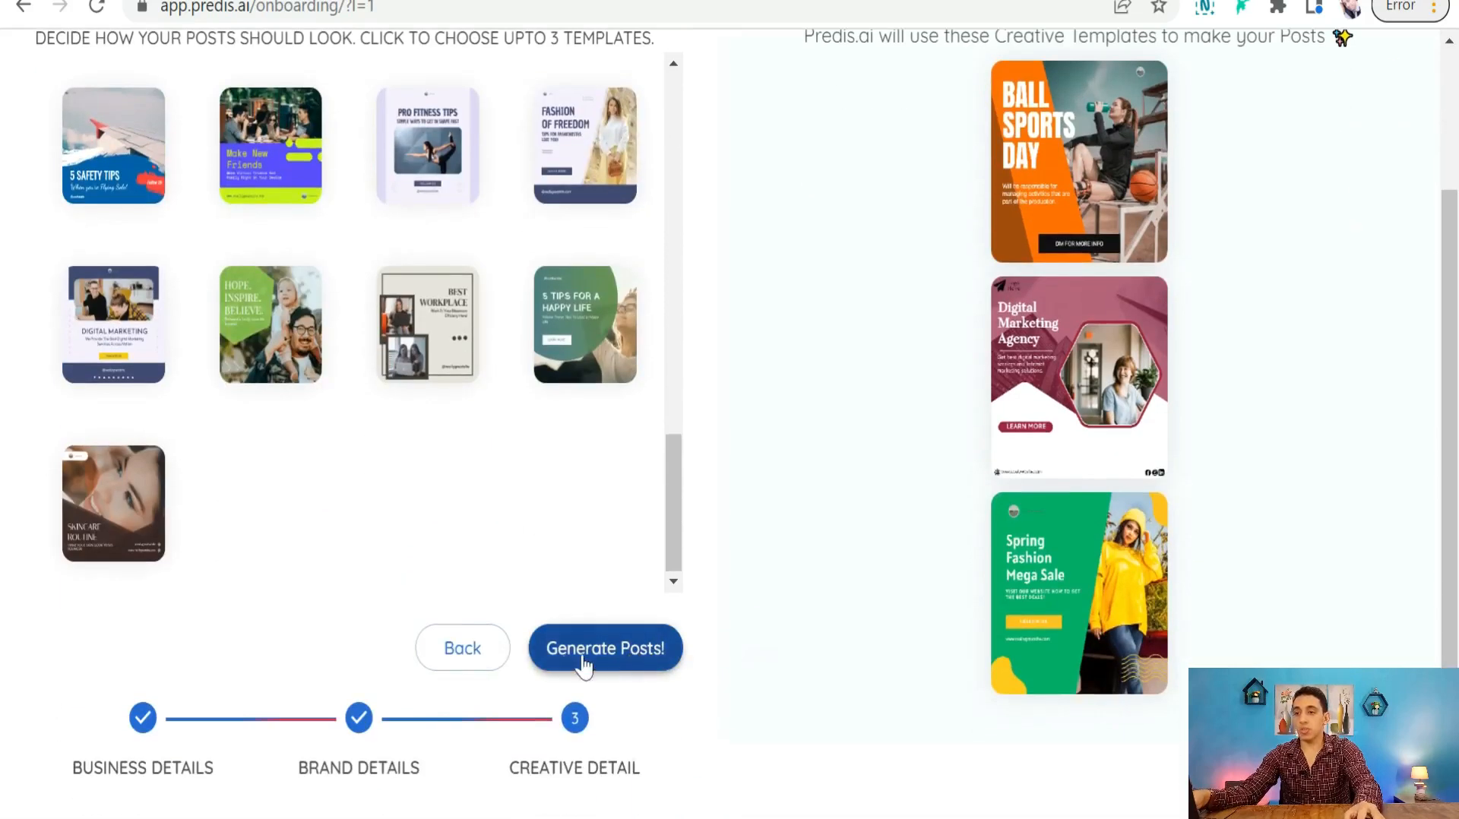
left_click(608, 656)
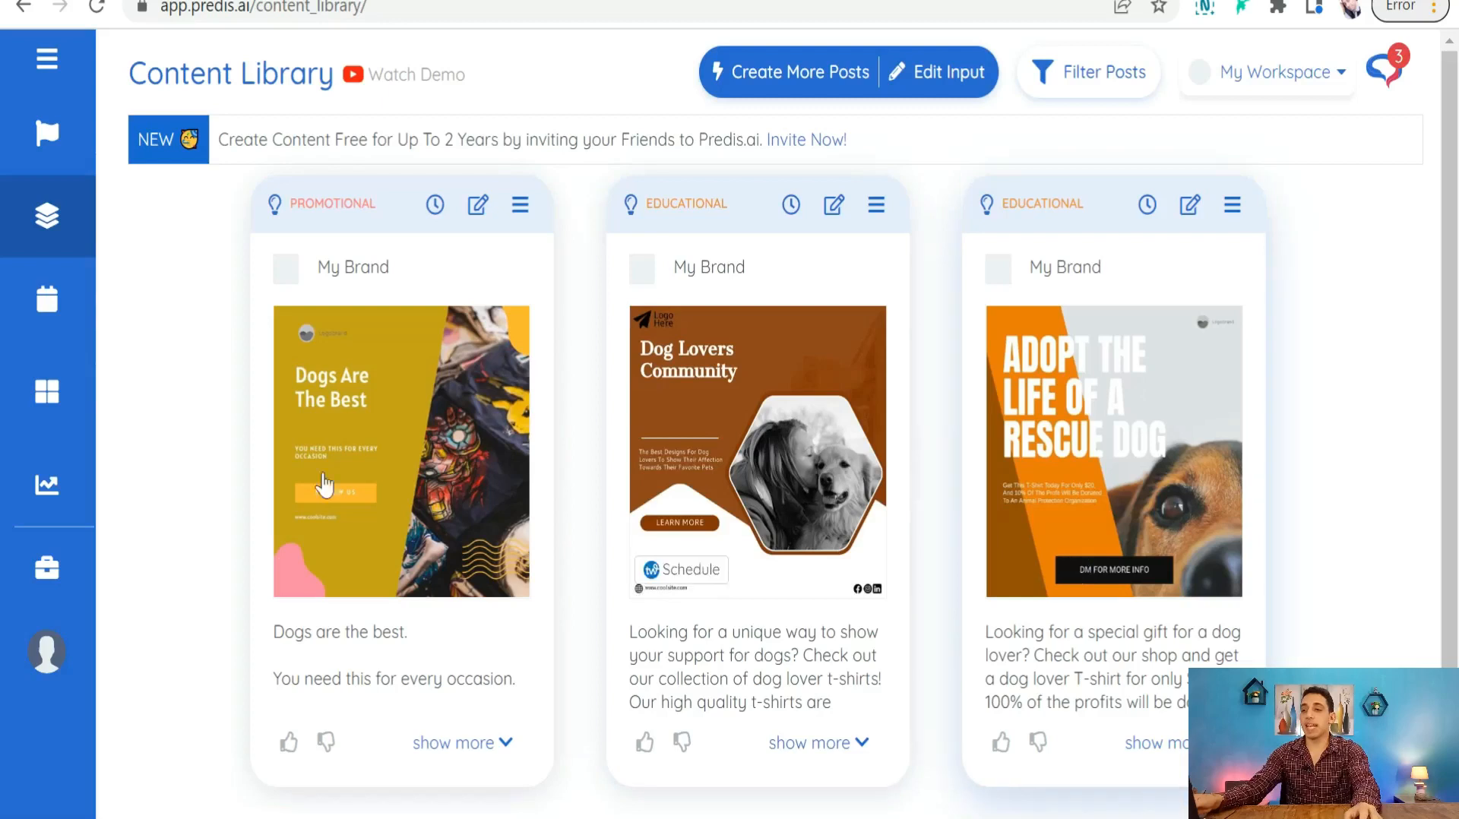
- Review the generated posts: Dogs Are The Best, Dog Lovers Community and Adopt The Life Of A Rescue Dog
scroll(523, 524, "down", 1)
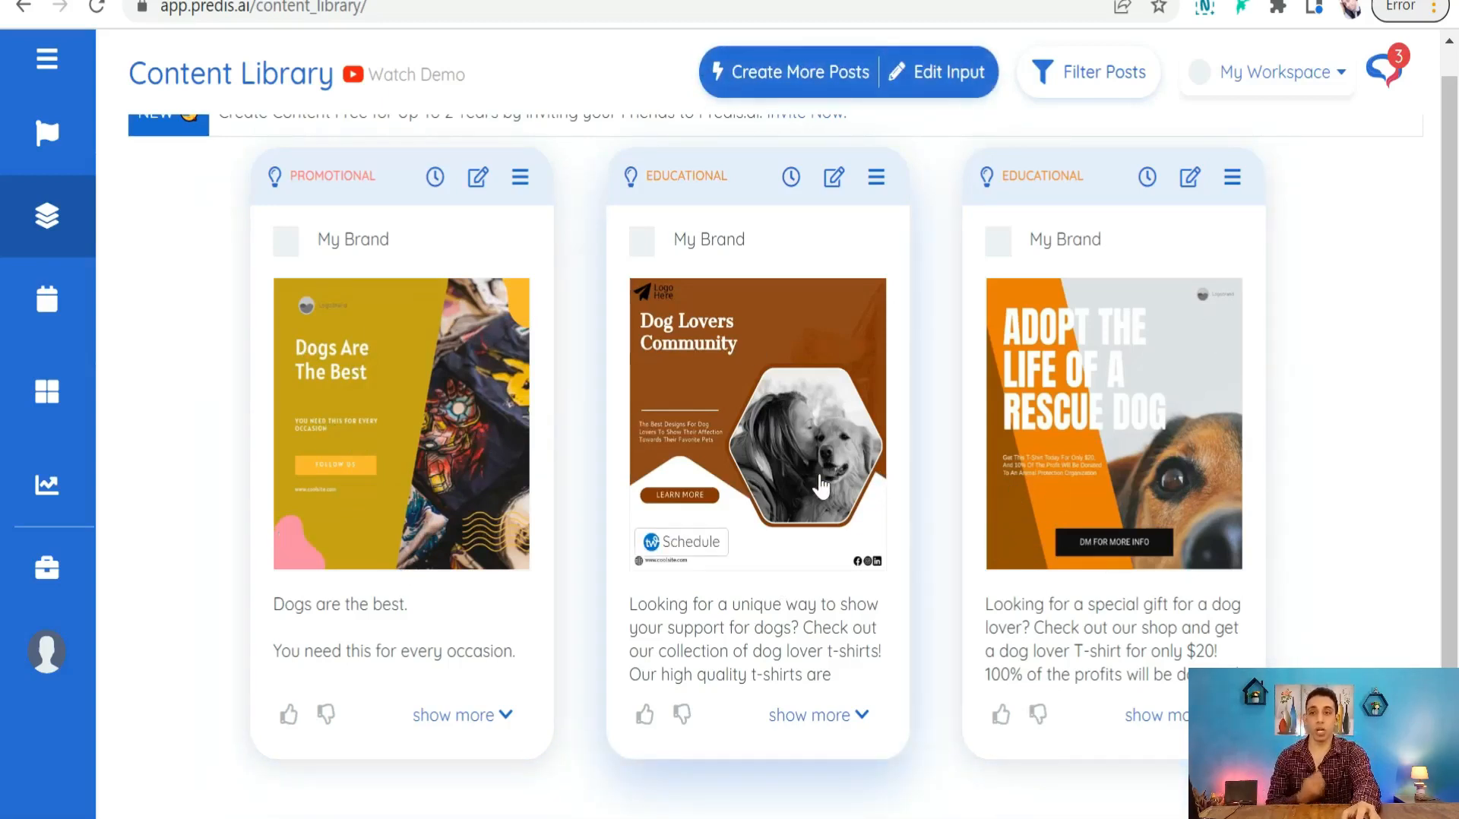
scroll(456, 455, "up", 1)
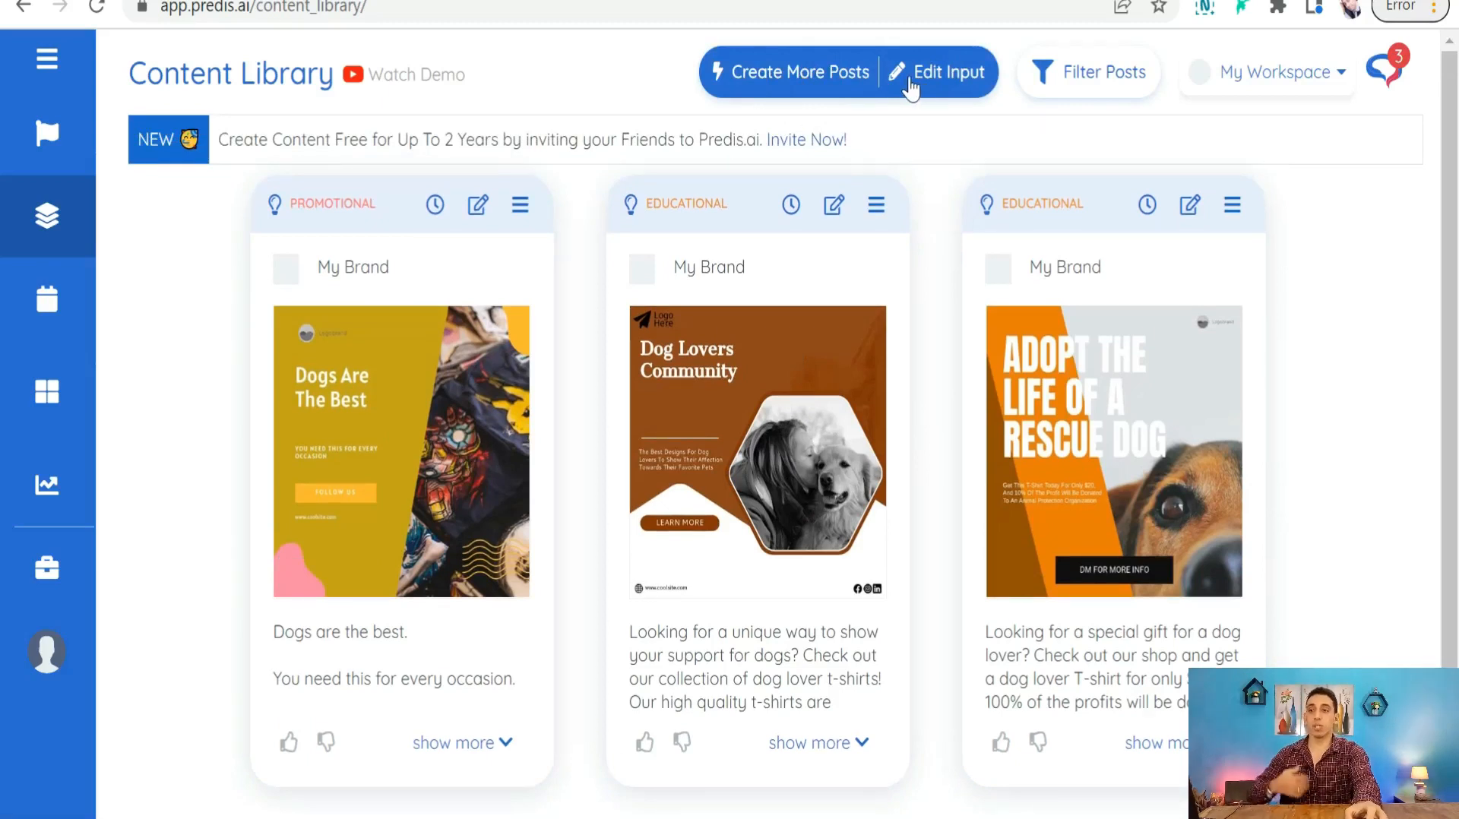
mouse_move(714, 425)
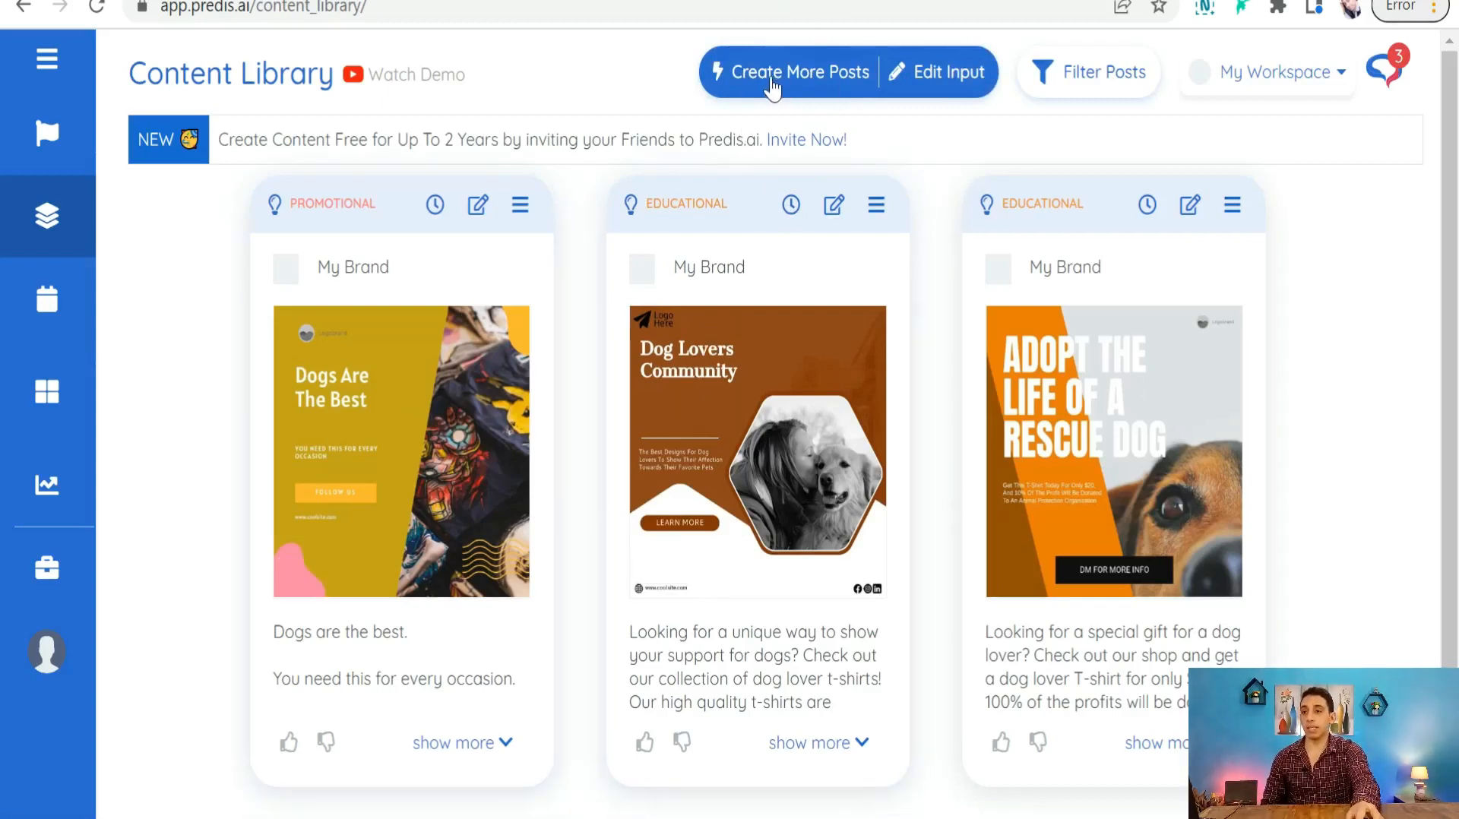
- Generate another batch of dog-lover t-shirt posts
left_click(752, 83)
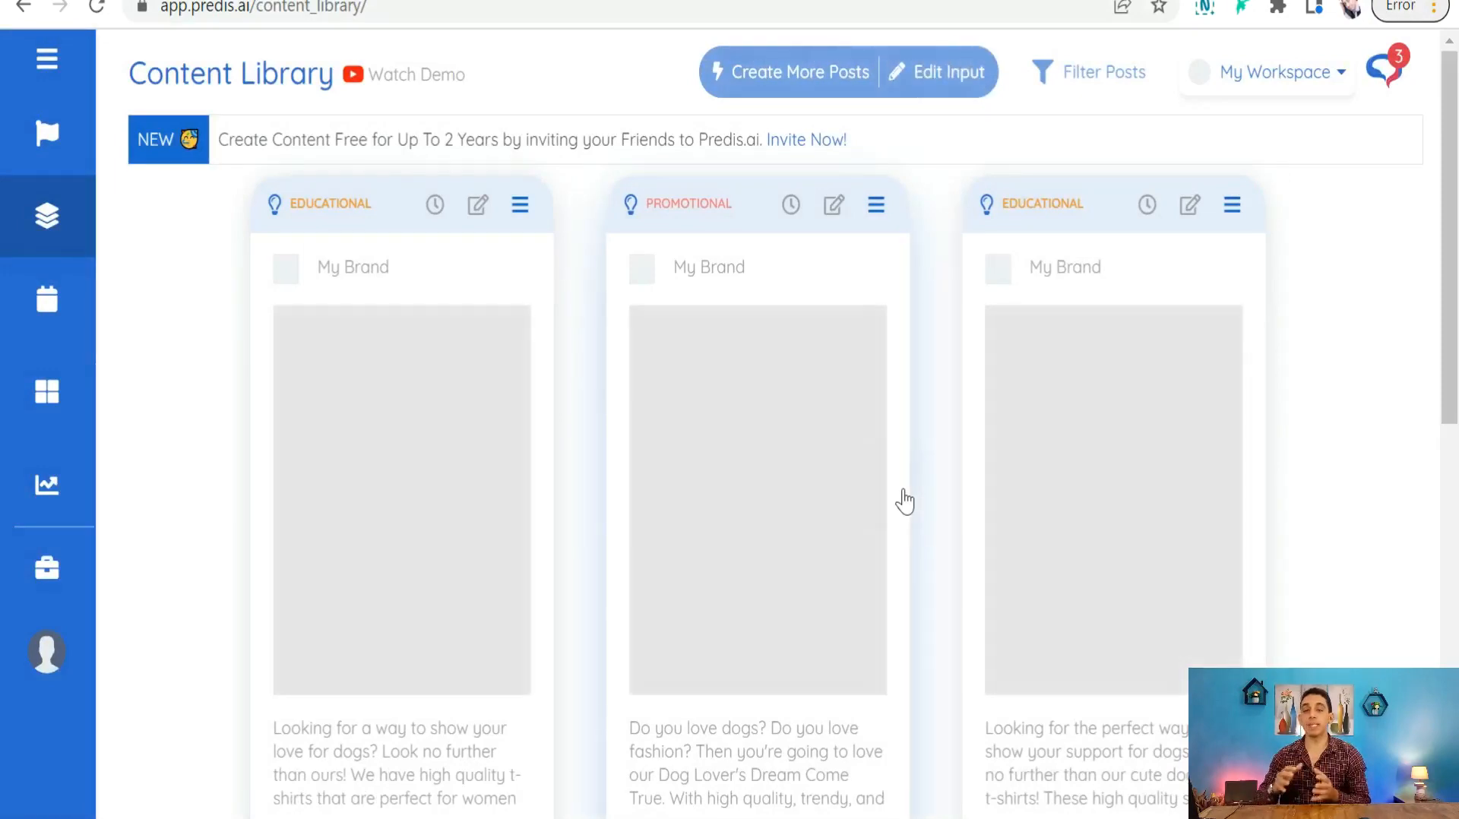
scroll(904, 501, "down", 4)
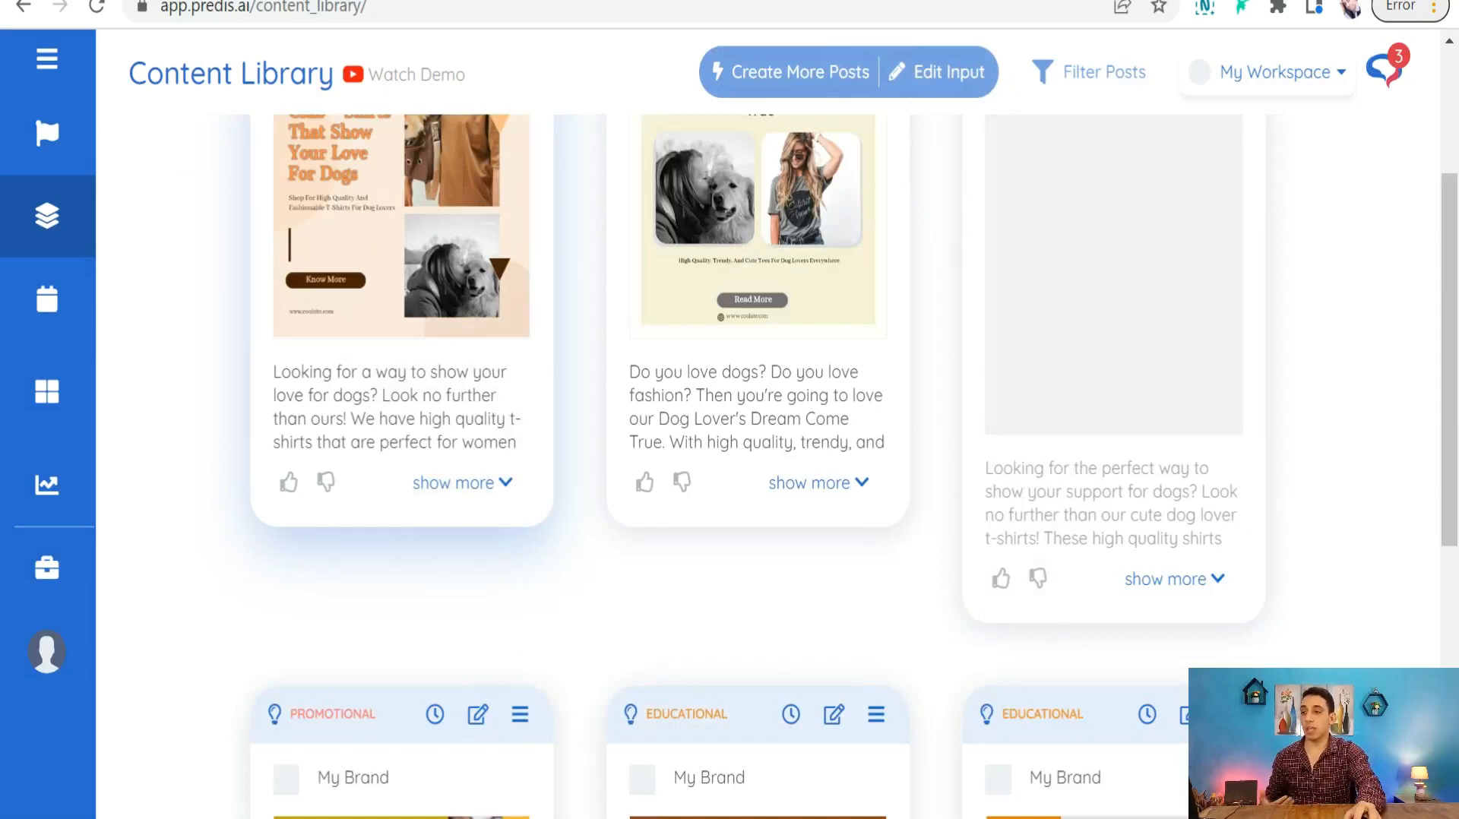
scroll(385, 456, "up", 3)
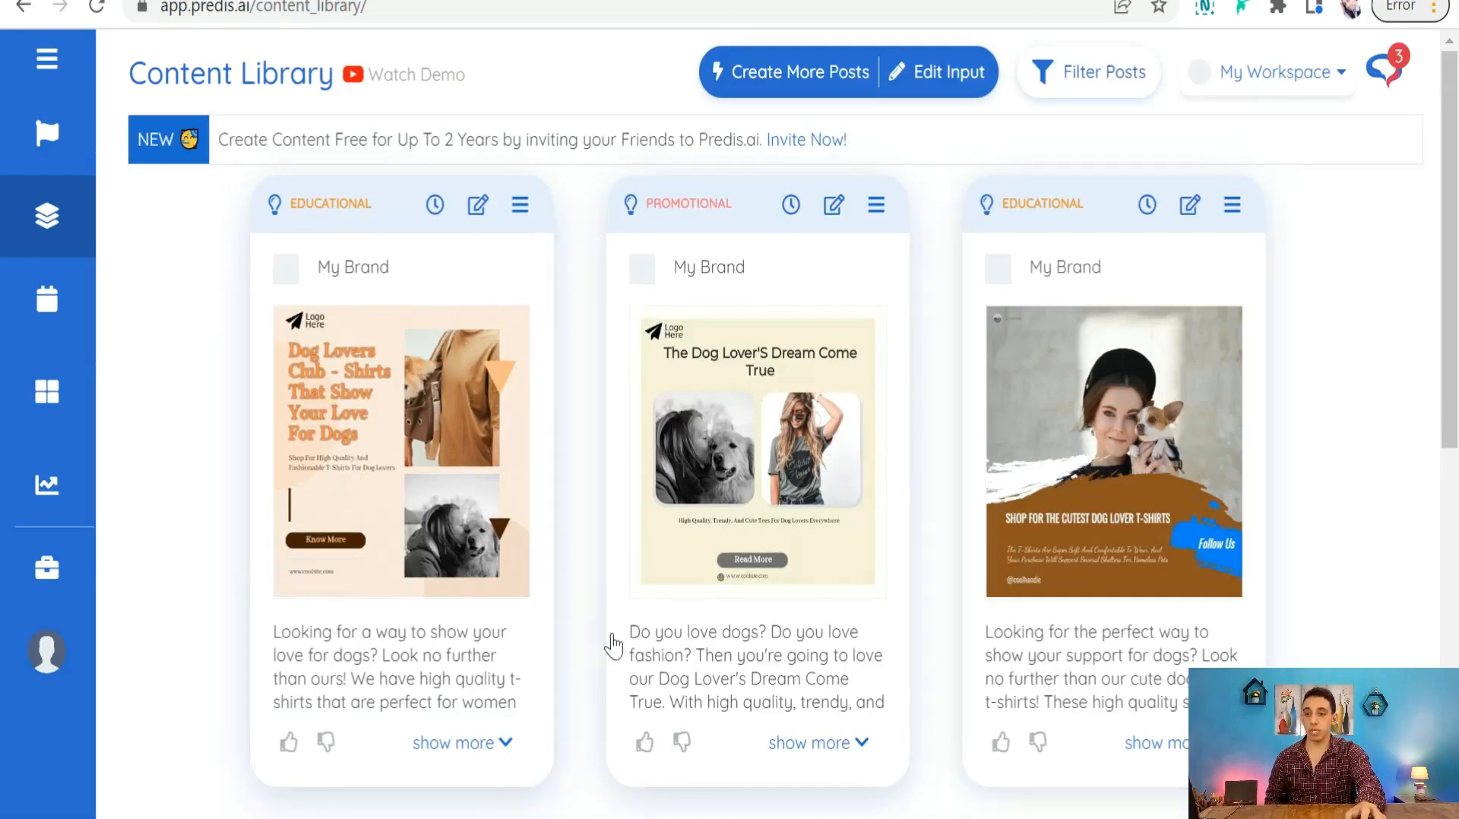
- Scroll through the new cards and open the Dog Lovers Community post's menu
scroll(836, 532, "down", 2)
scroll(634, 507, "up", 2)
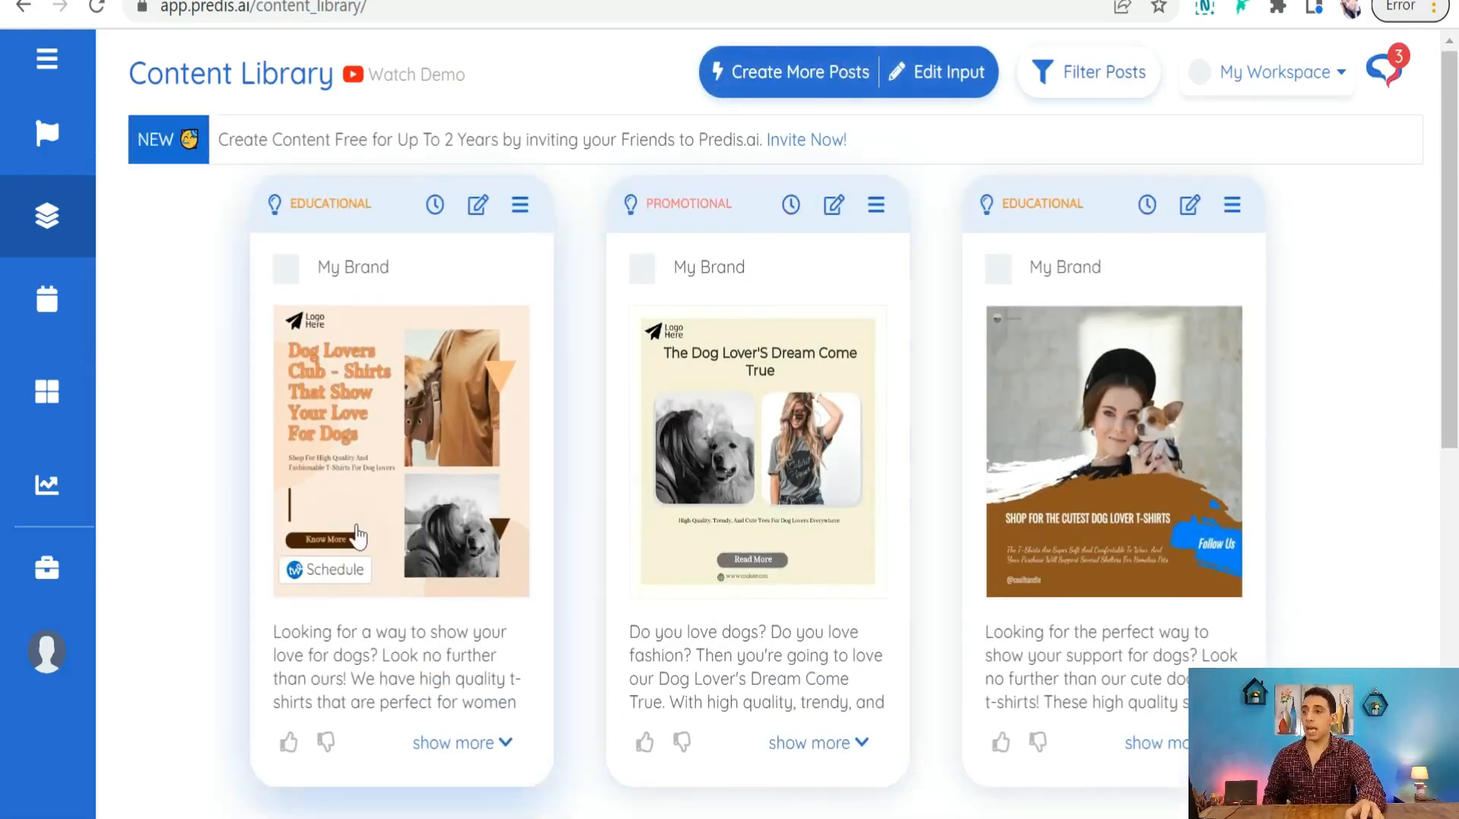
scroll(370, 562, "down", 10)
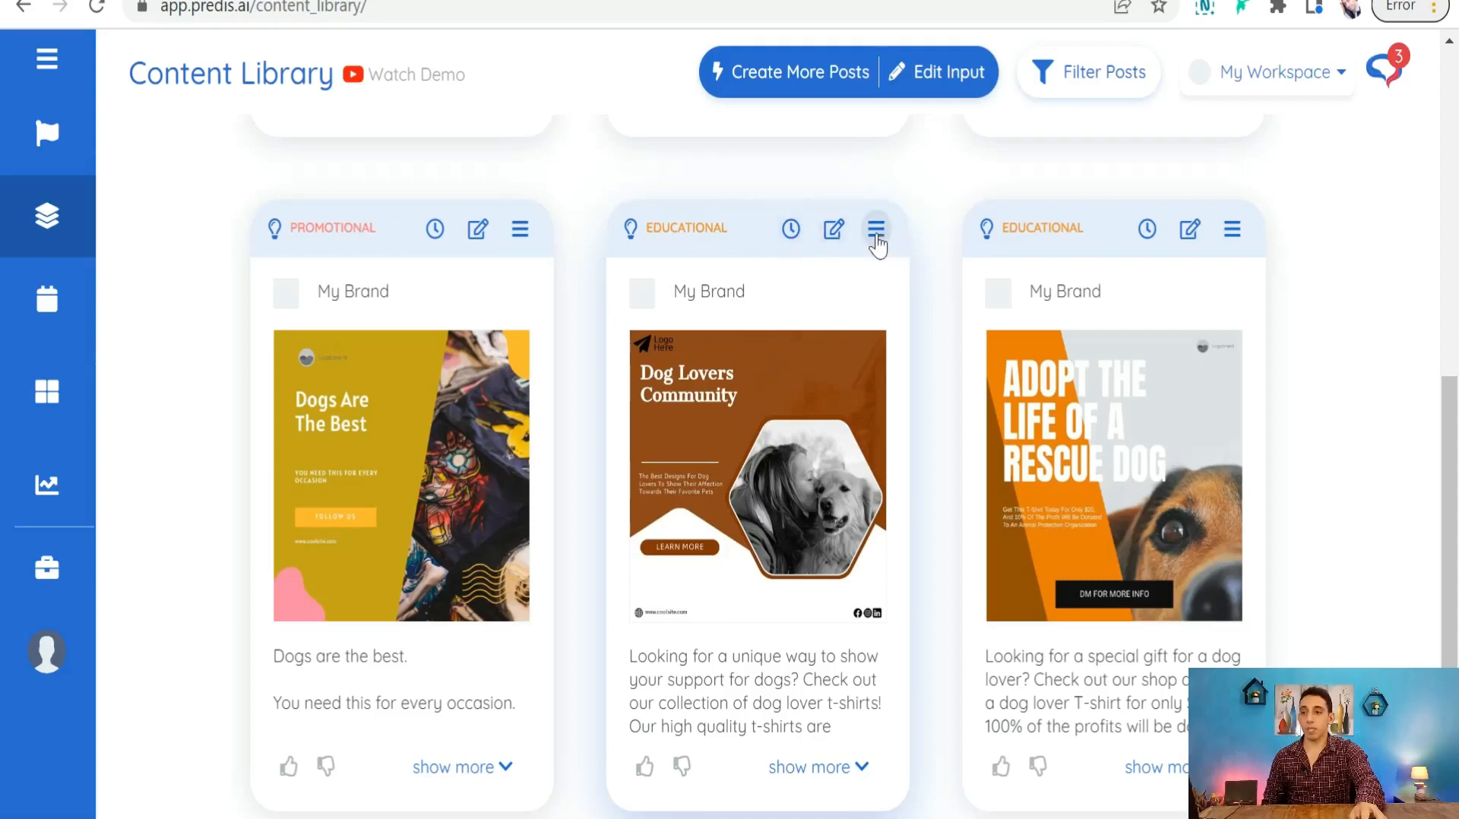
left_click(876, 229)
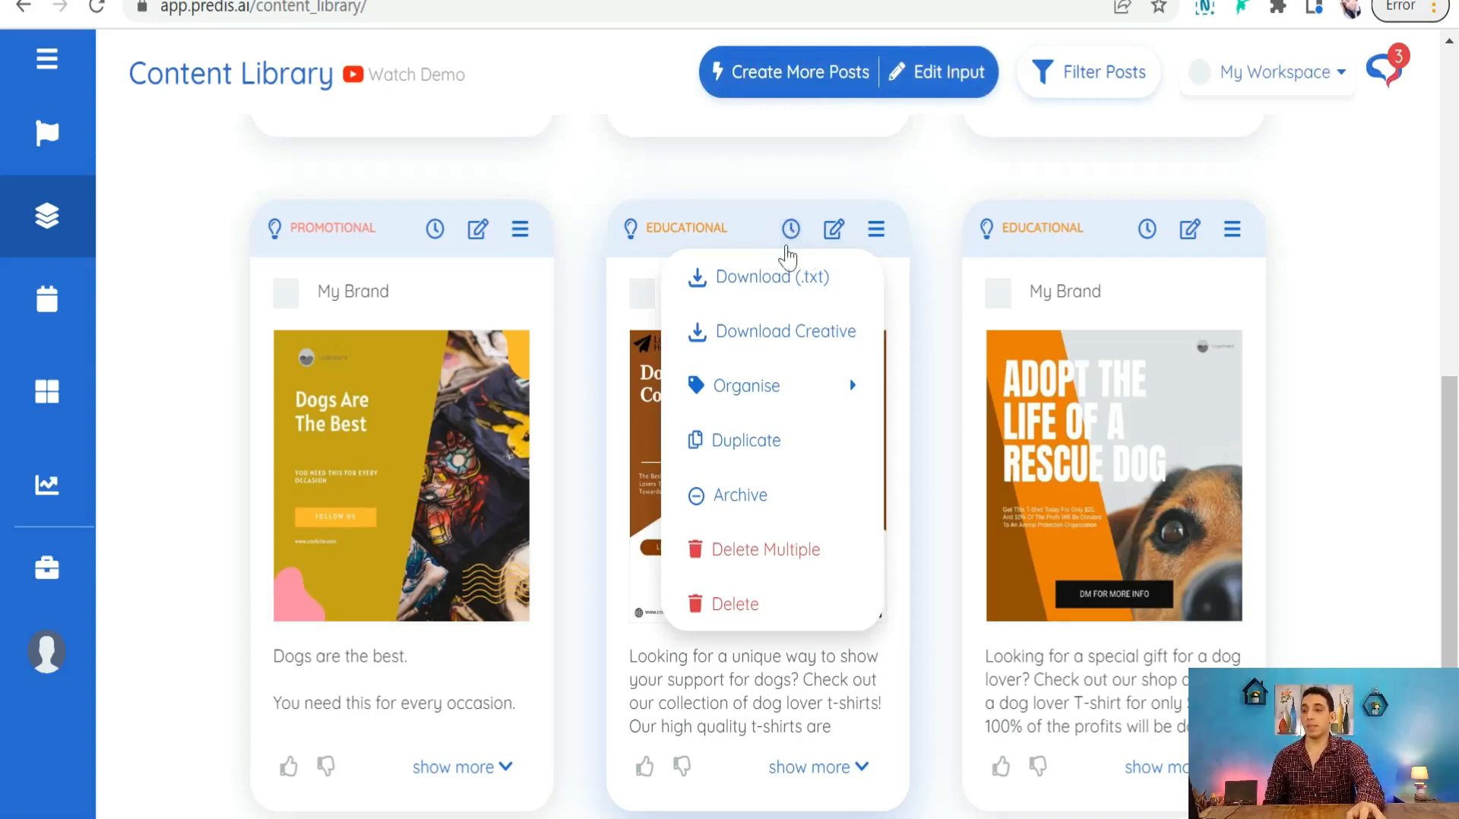
- Edit the Dog Lovers Community post using its pencil icon
left_click(834, 229)
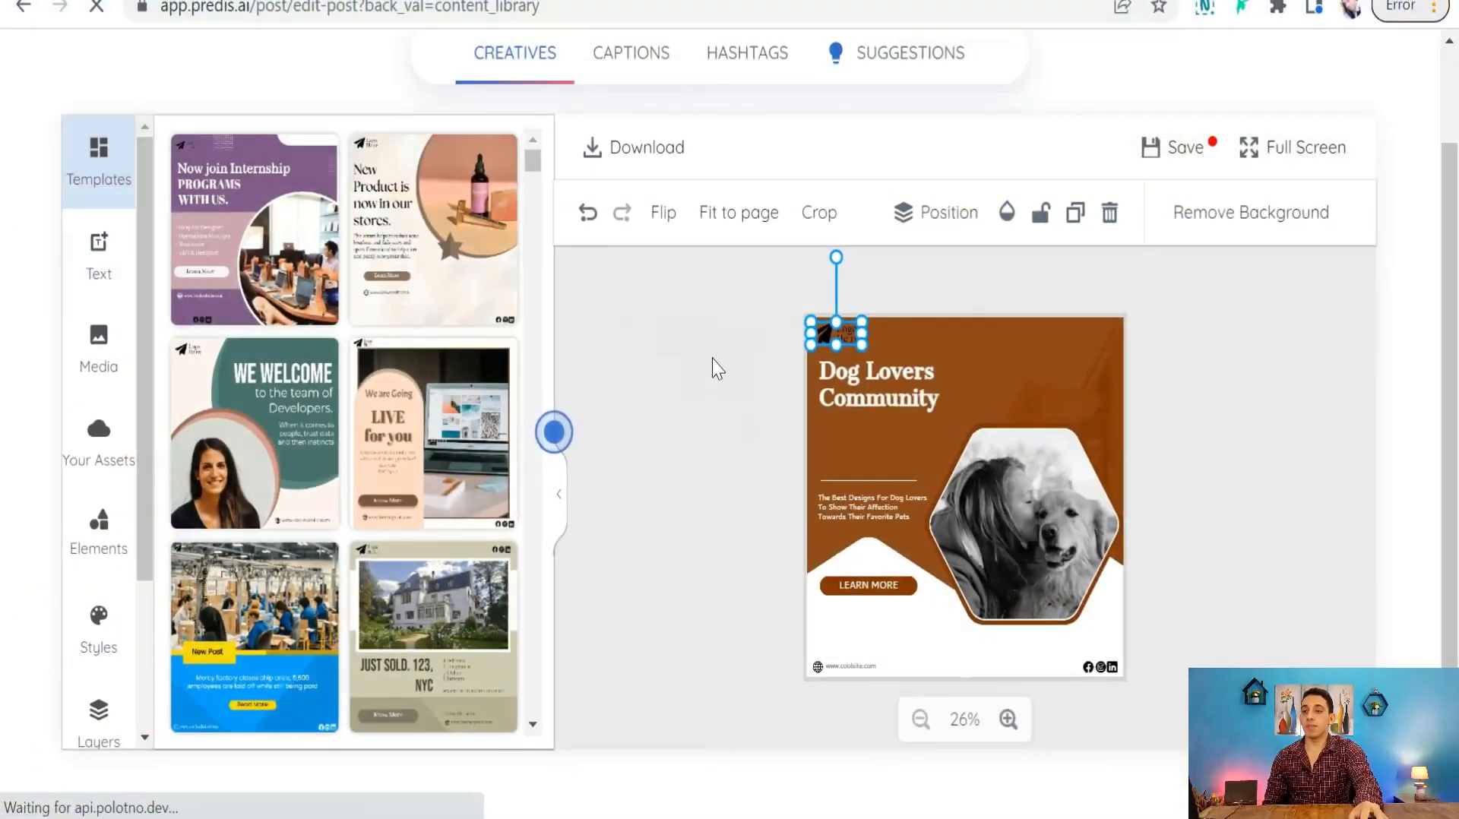
- Select the design's logo and browse the suggested Media photos
left_click(829, 331)
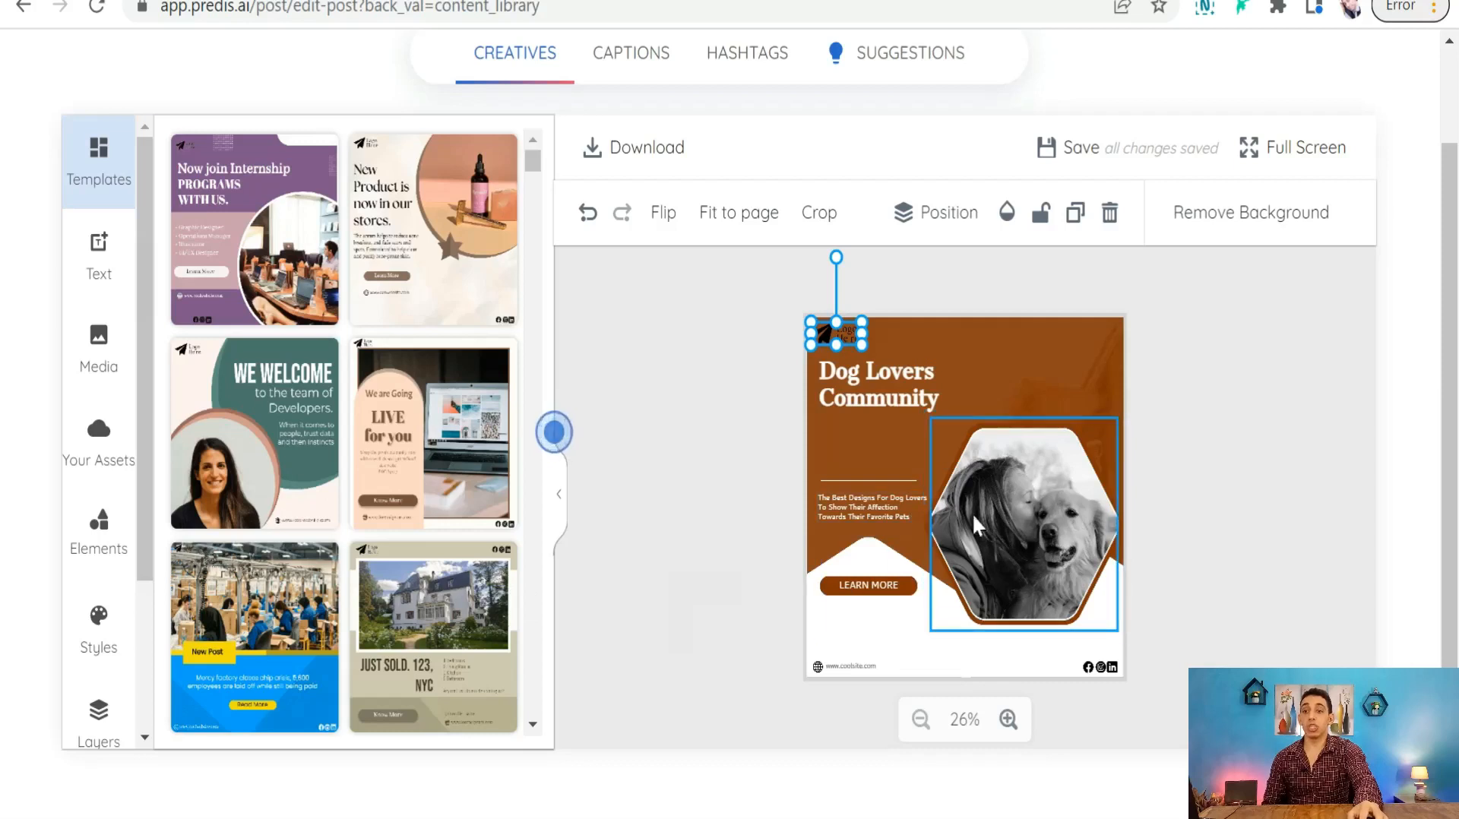
left_click(97, 372)
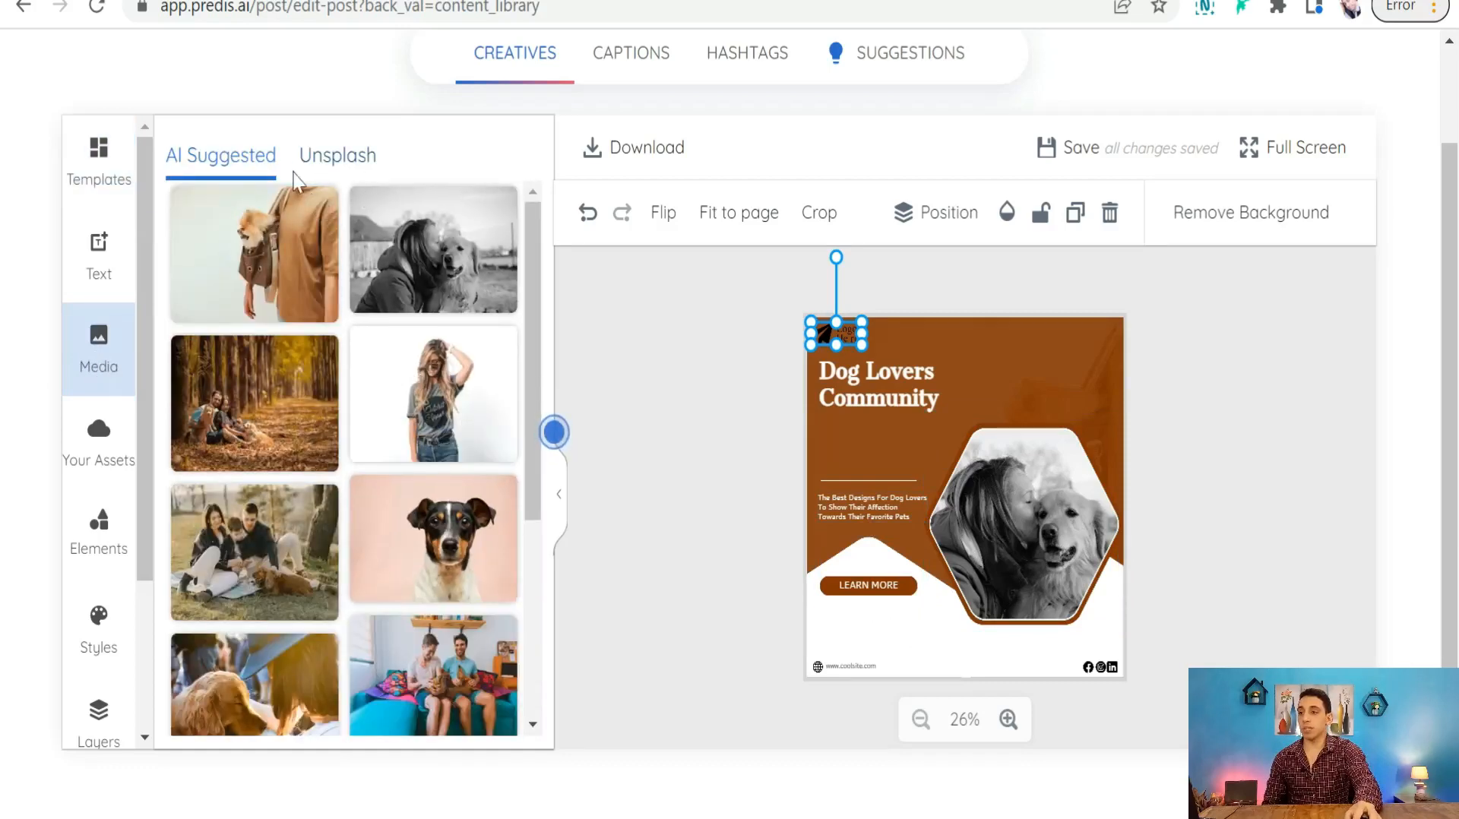
scroll(331, 418, "down", 4)
scroll(331, 418, "up", 4)
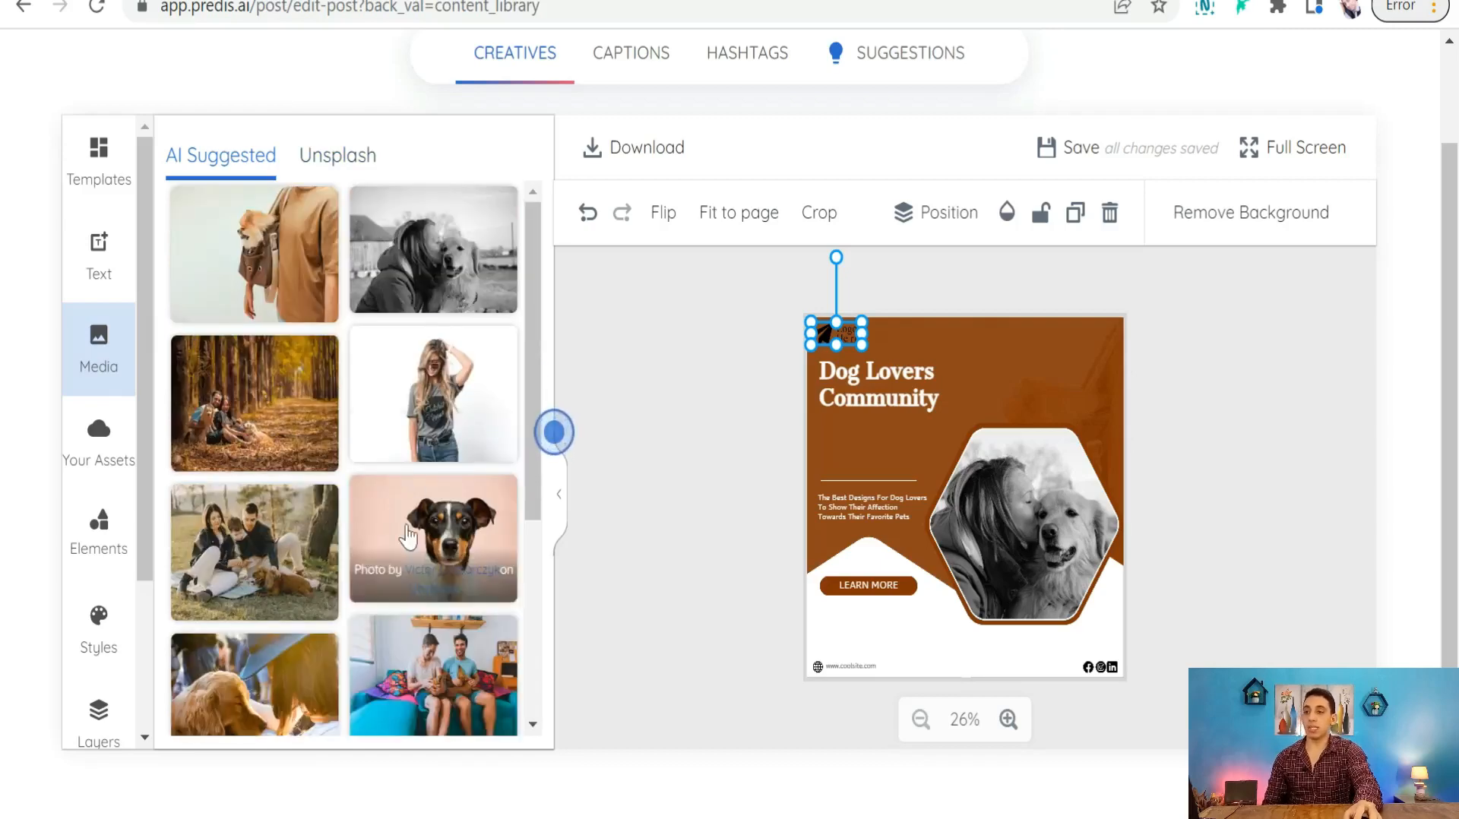
scroll(437, 433, "down", 4)
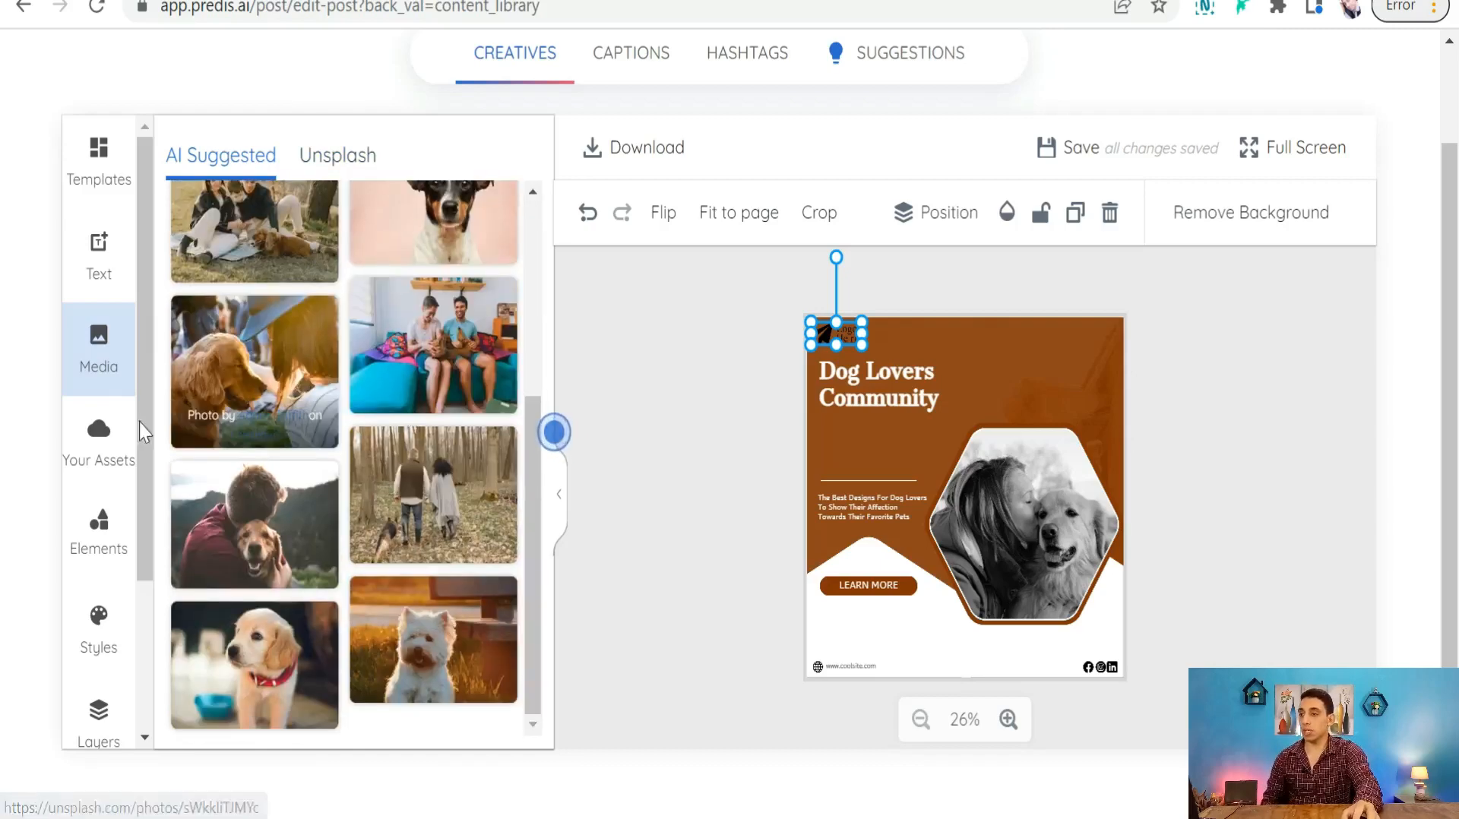
- Check Your Assets for uploaded logos, videos and audio files
left_click(107, 444)
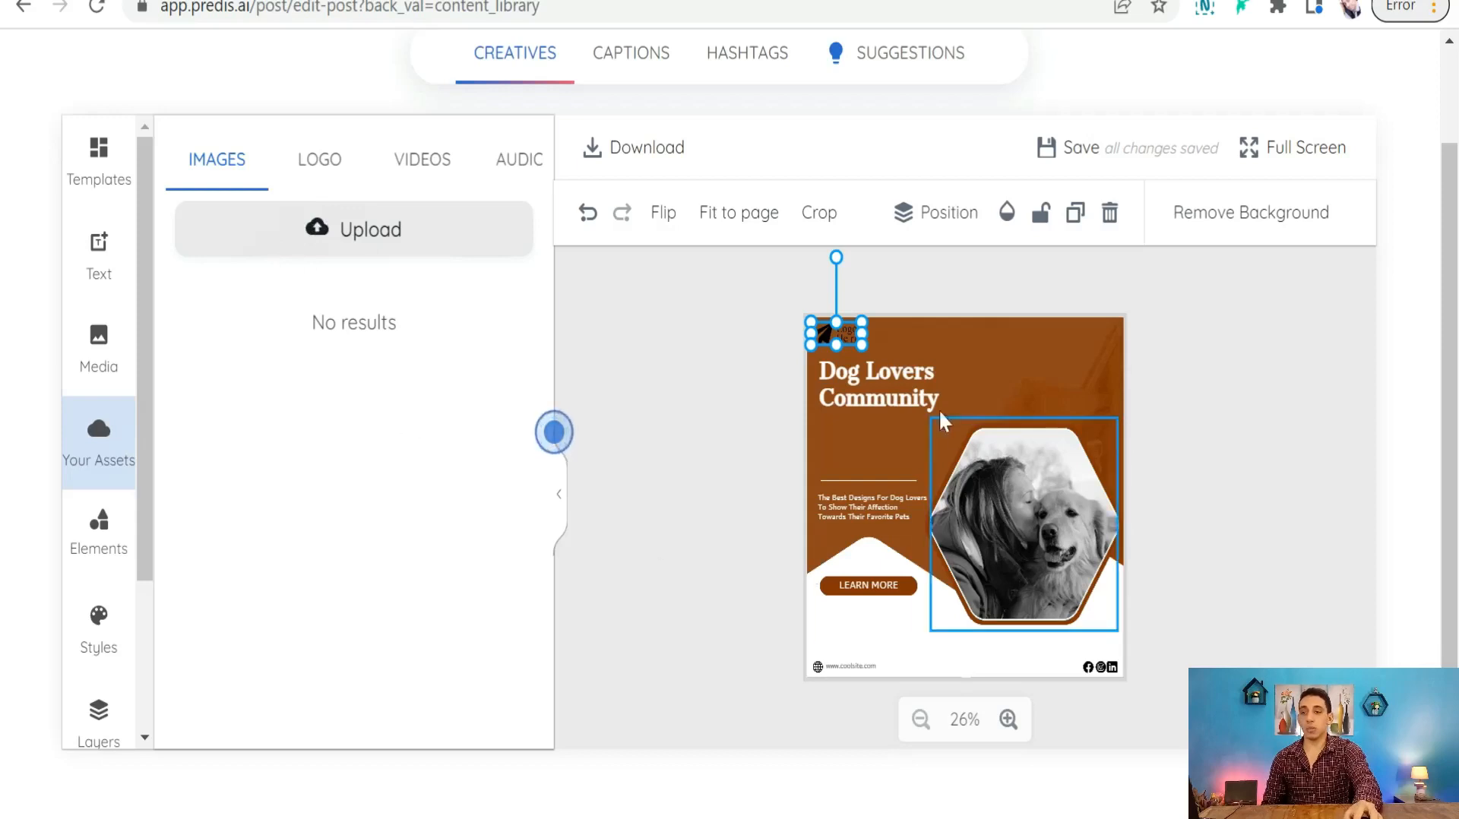
left_click(325, 163)
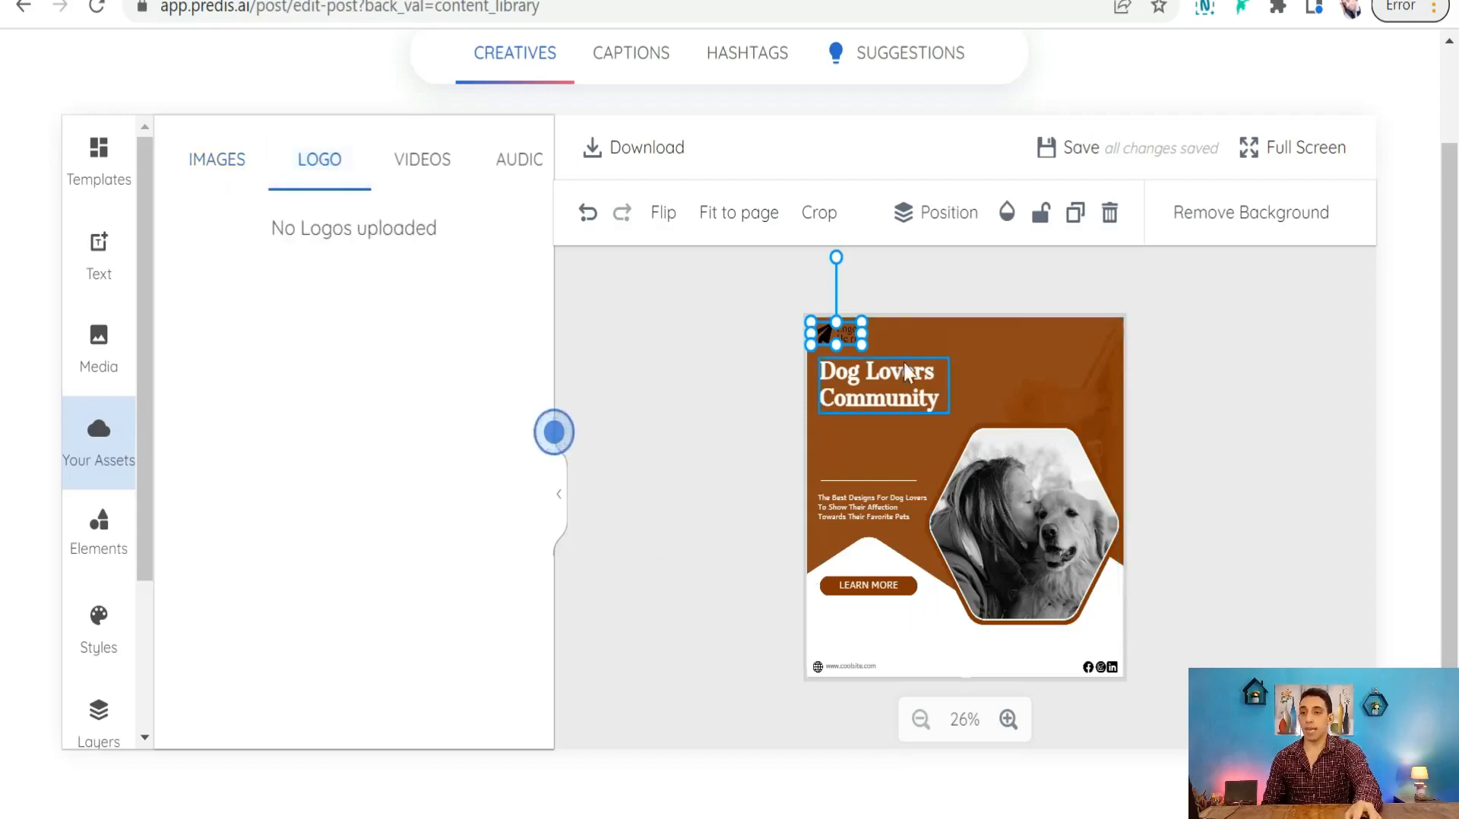
left_click(422, 164)
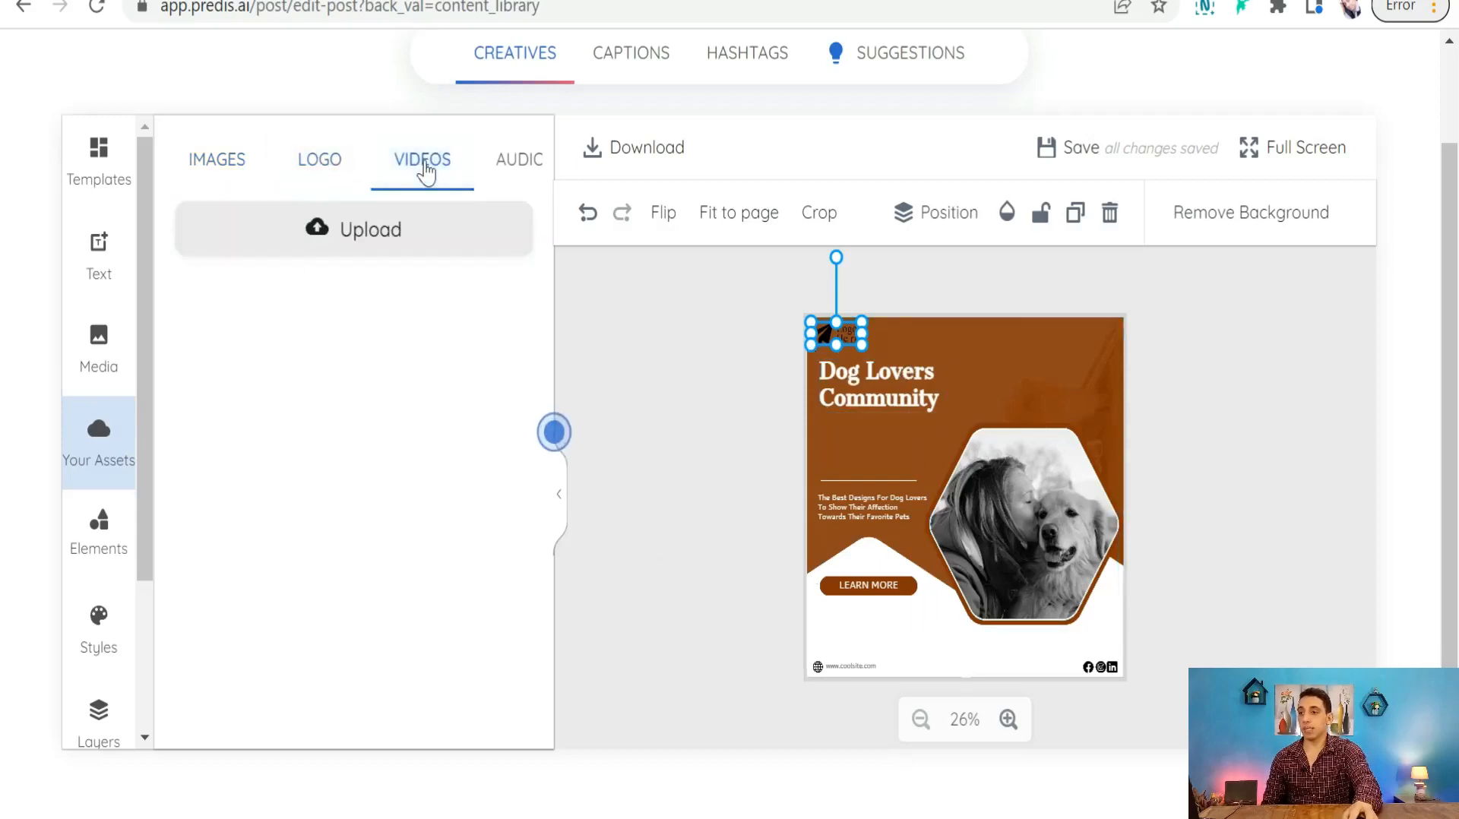
left_click(527, 169)
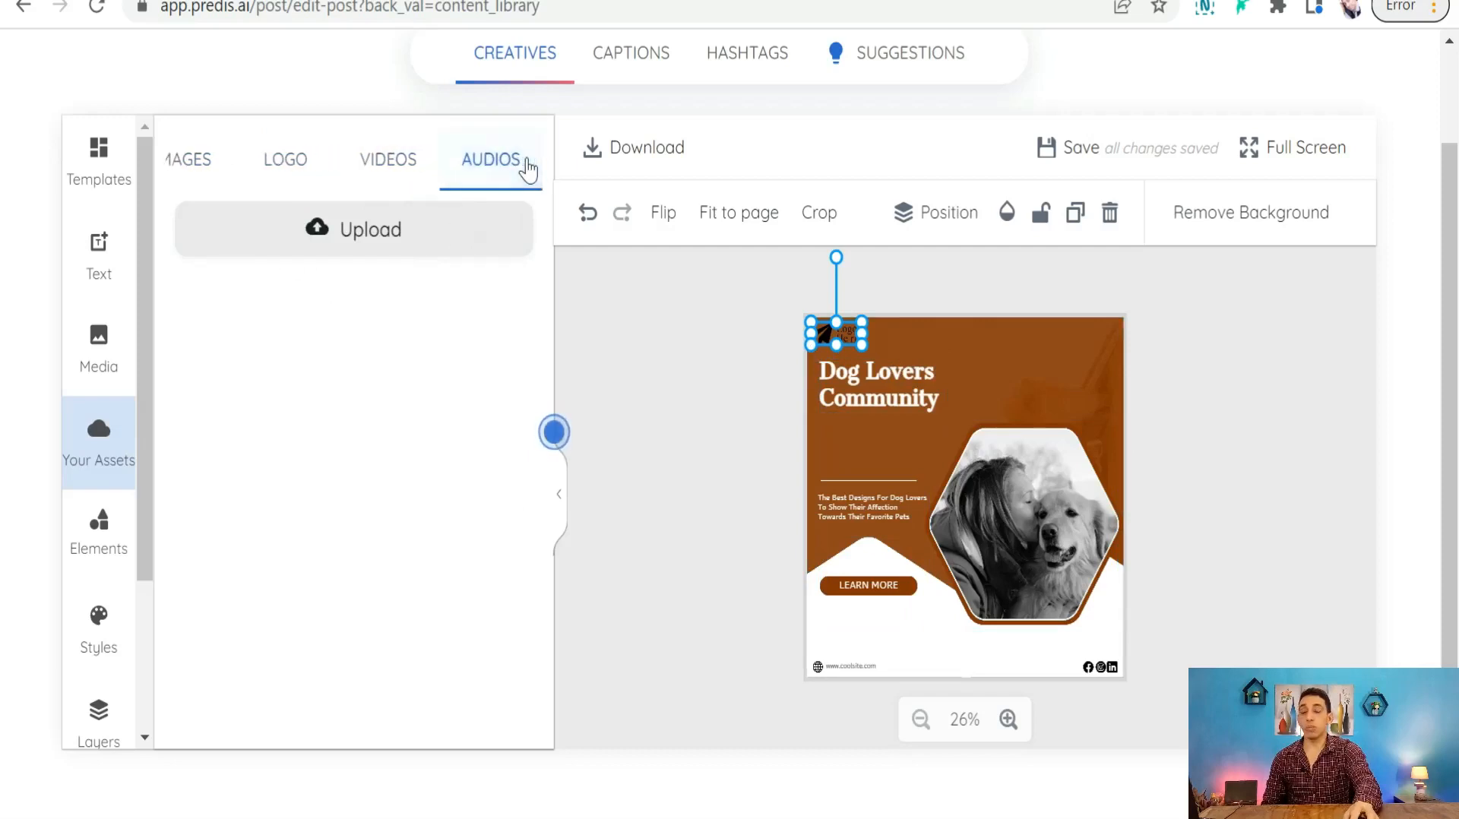
scroll(98, 532, "down", 3)
scroll(98, 486, "up", 1)
left_click(89, 473)
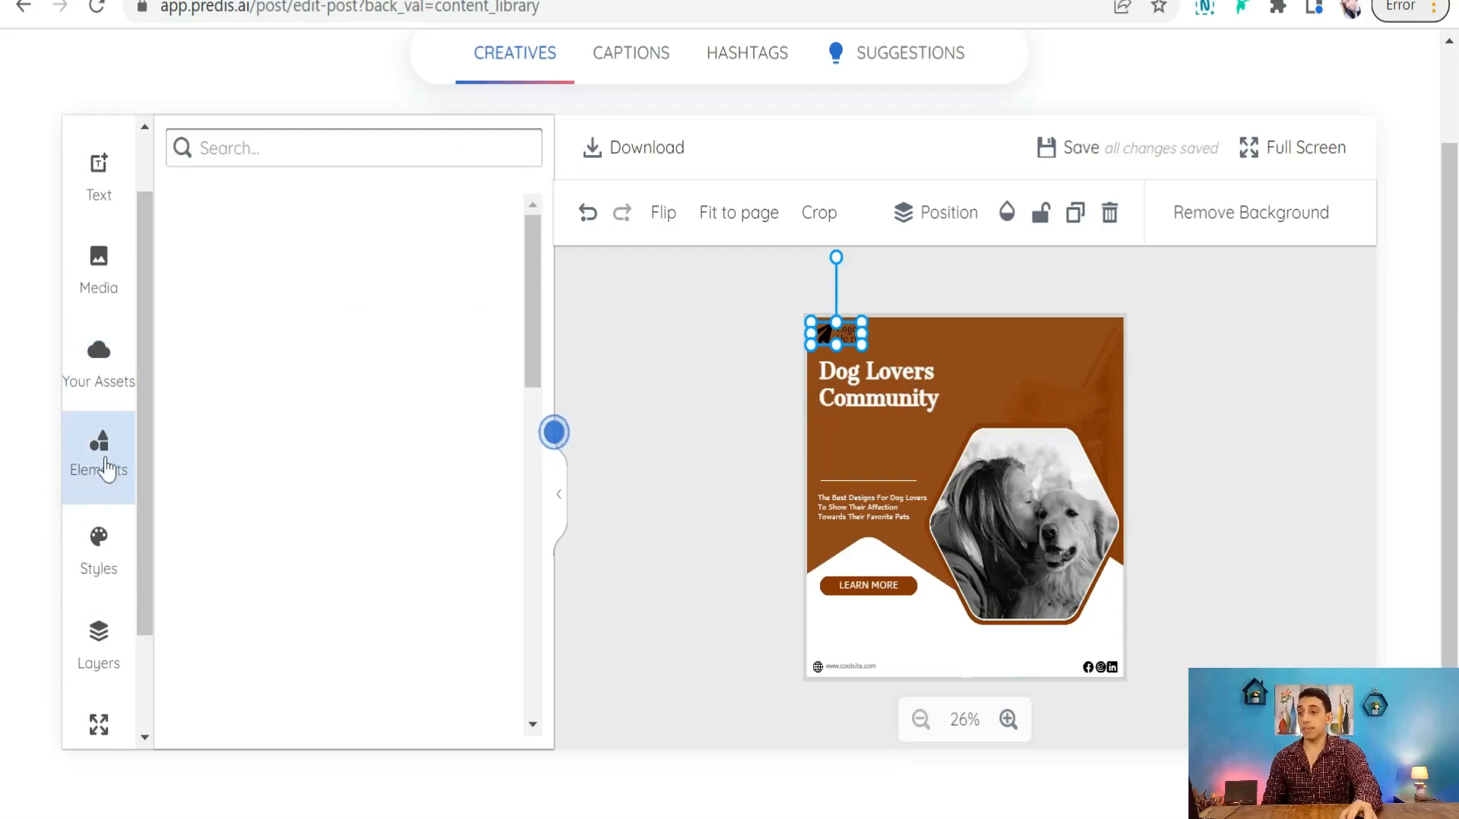
- Browse the Styles panel's image palette and AI-generated colour palettes
scroll(346, 372, "down", 5)
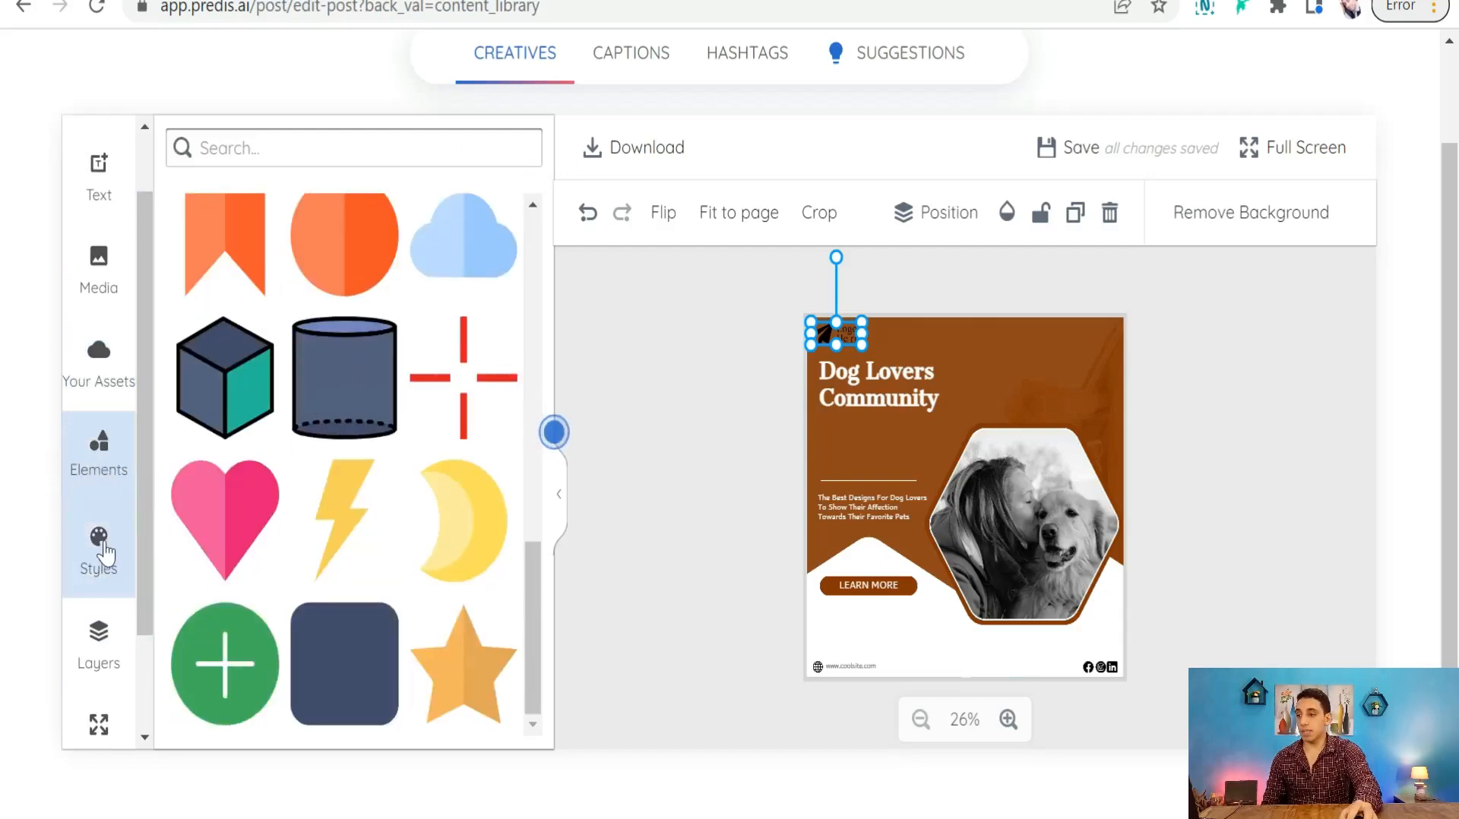
left_click(96, 570)
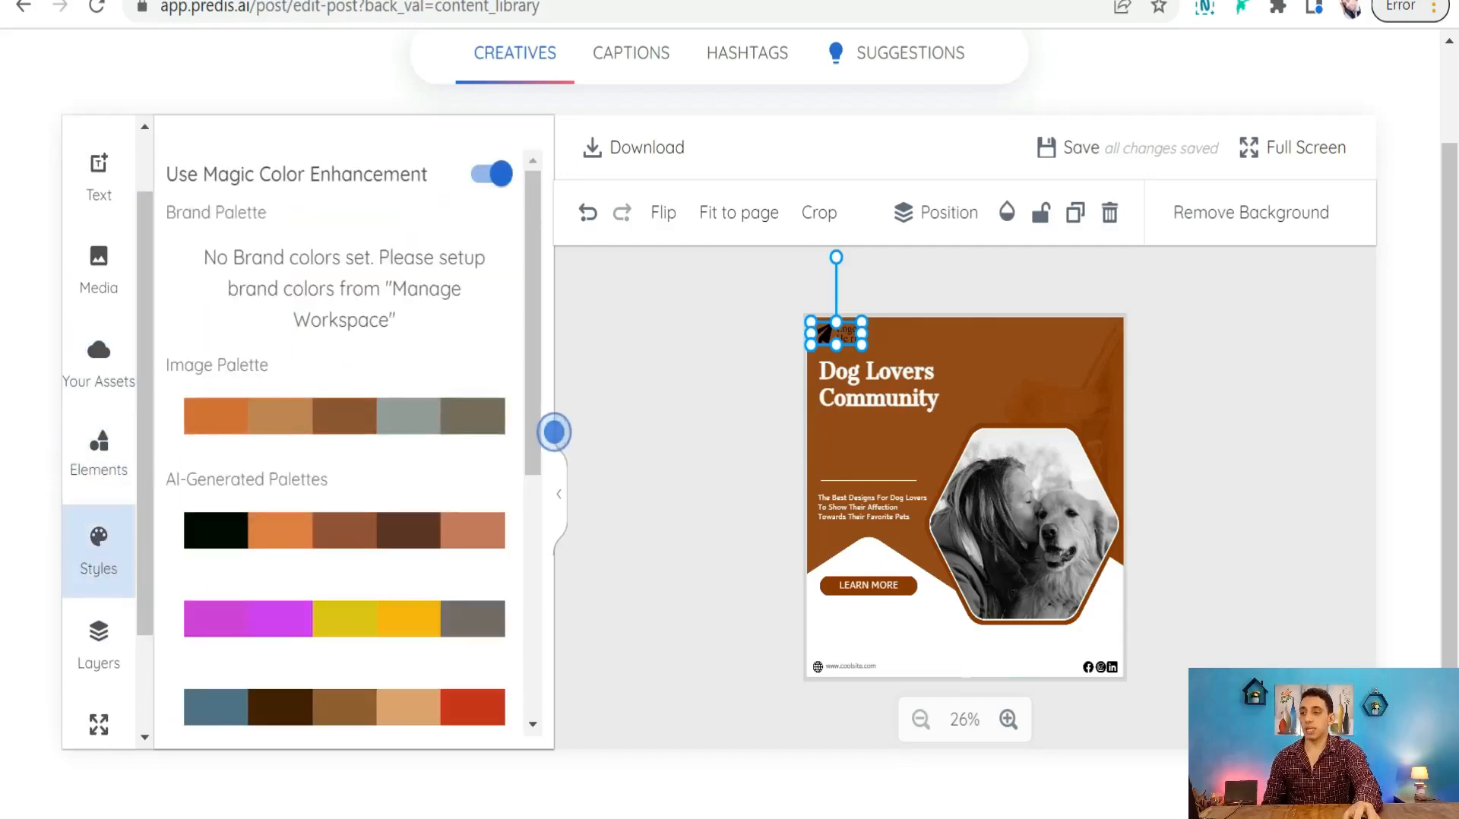
scroll(342, 422, "down", 2)
mouse_move(395, 501)
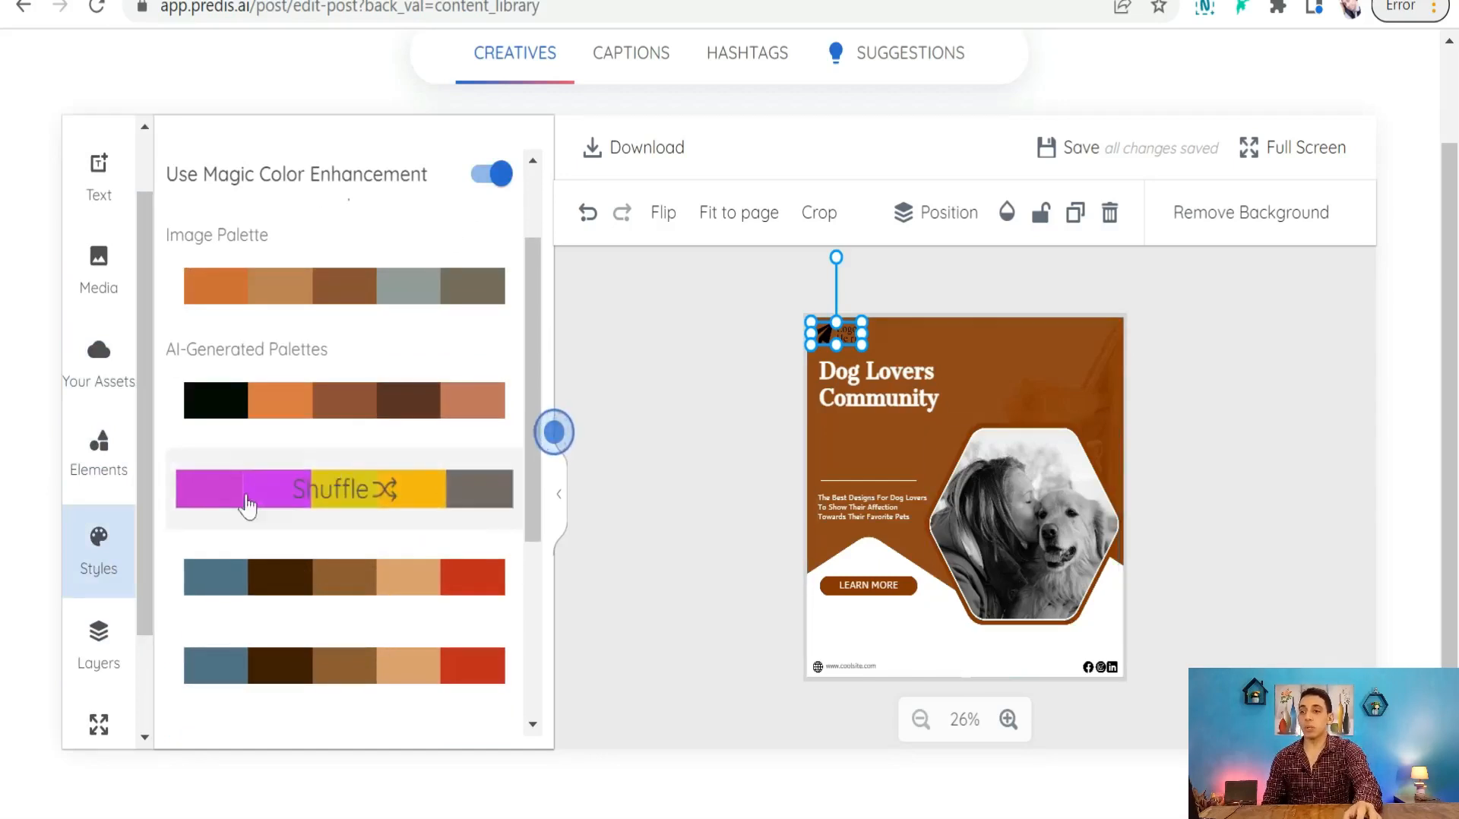
scroll(189, 569, "down", 2)
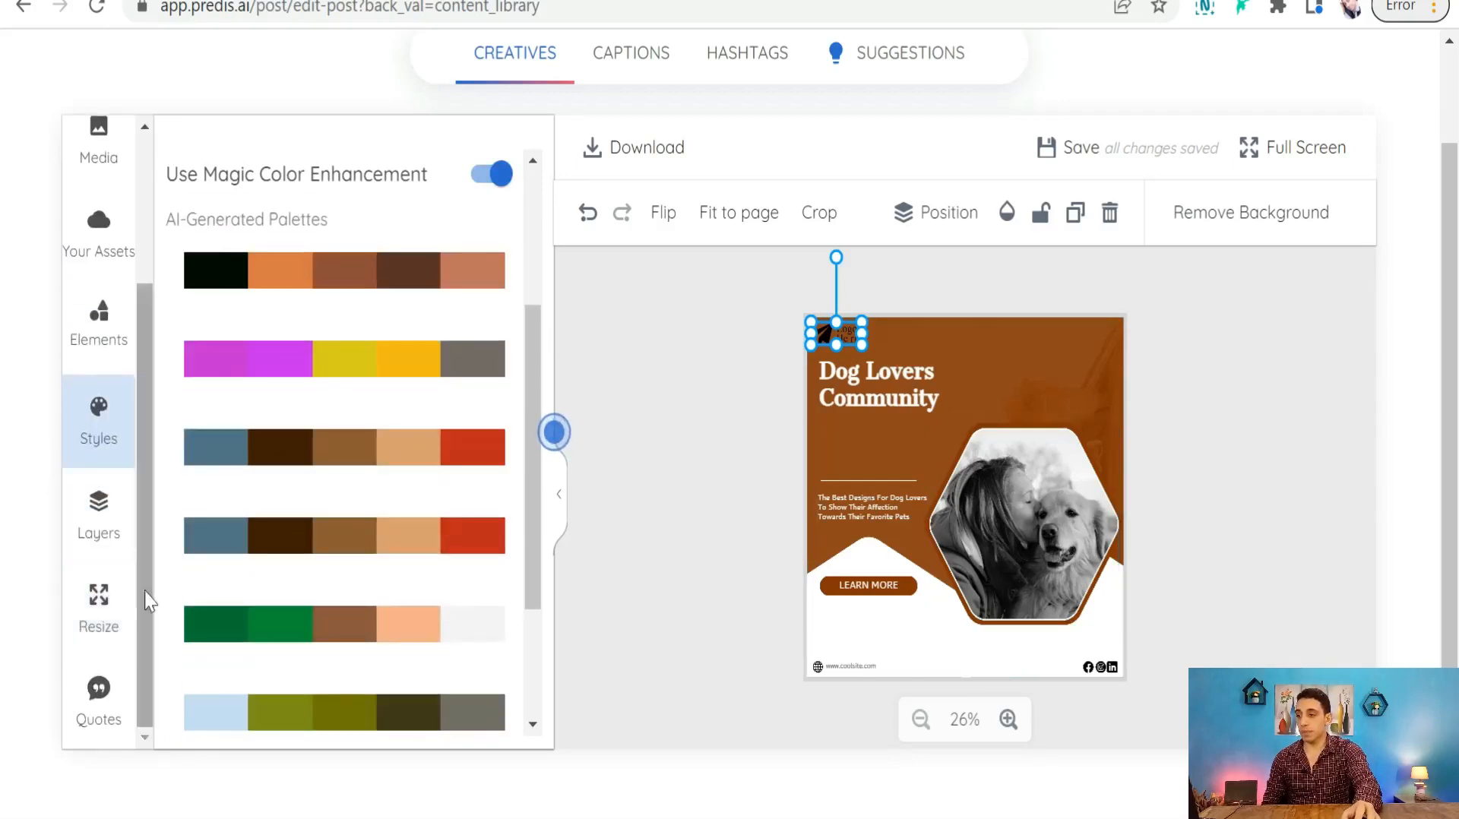
scroll(95, 607, "up", 4)
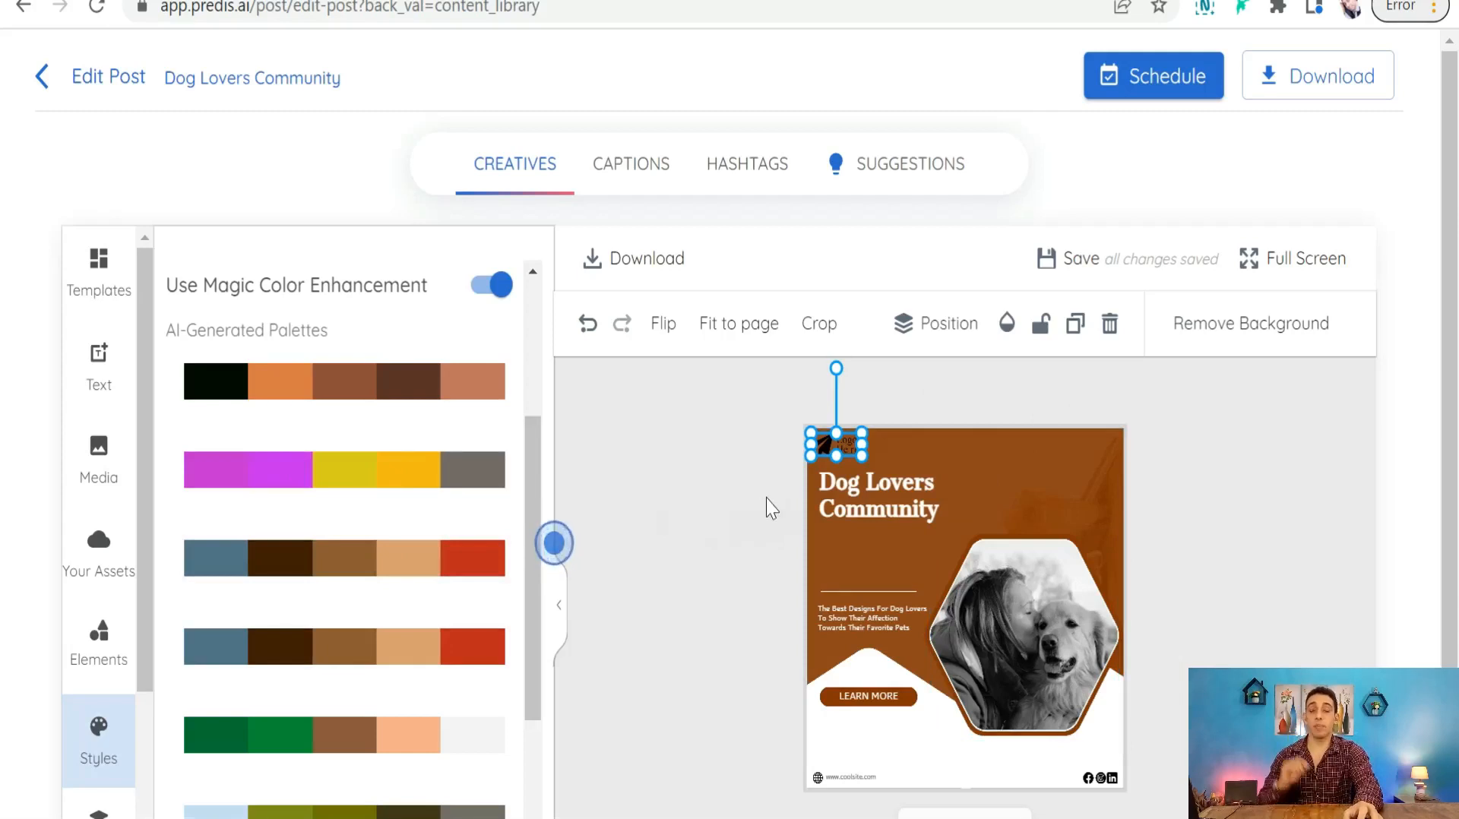
left_click(961, 647)
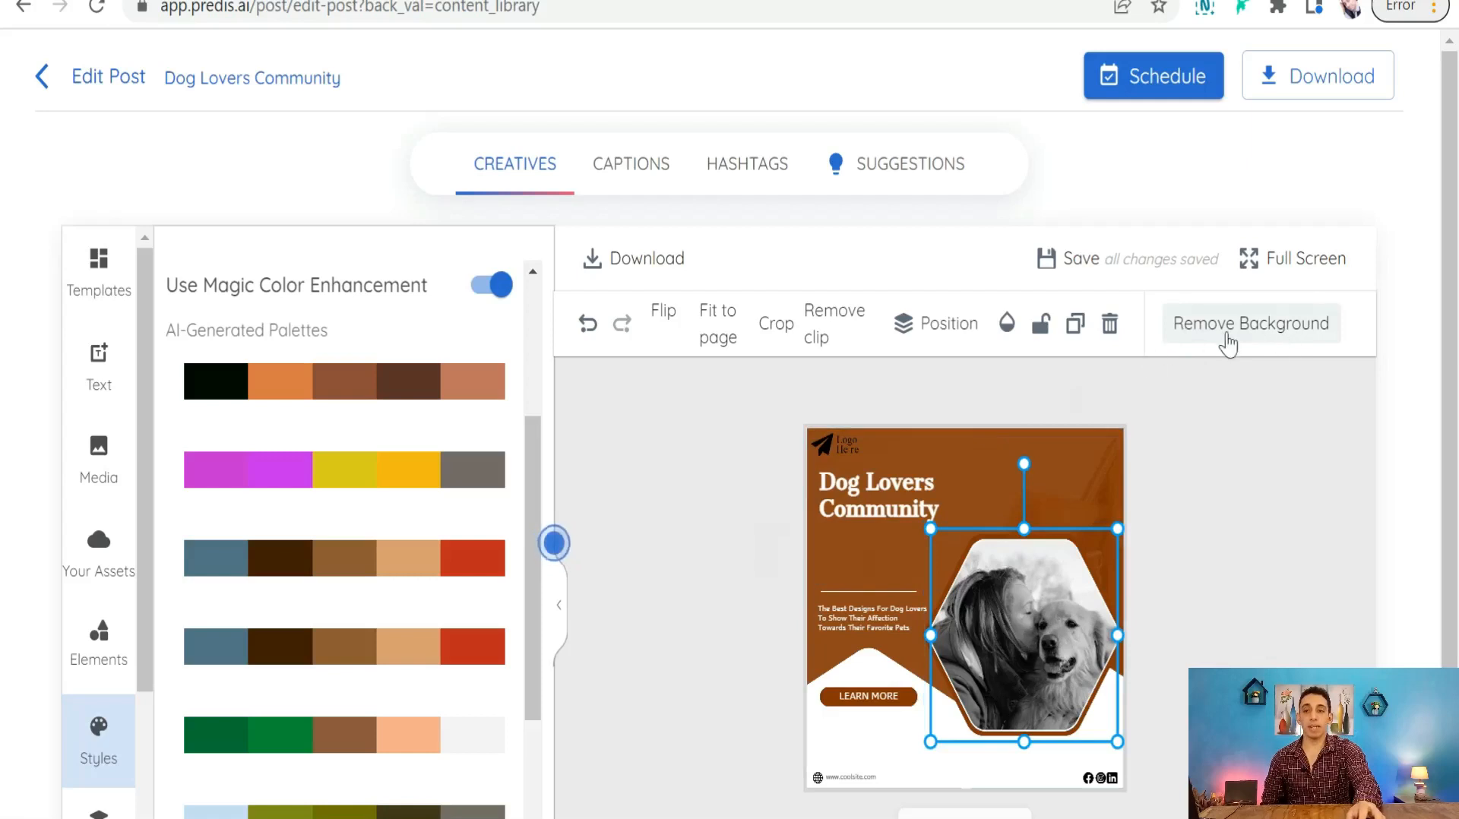
- Remove the woman-and-dog photo's background and move the cut-out lower into the hexagon frame
left_click(1211, 337)
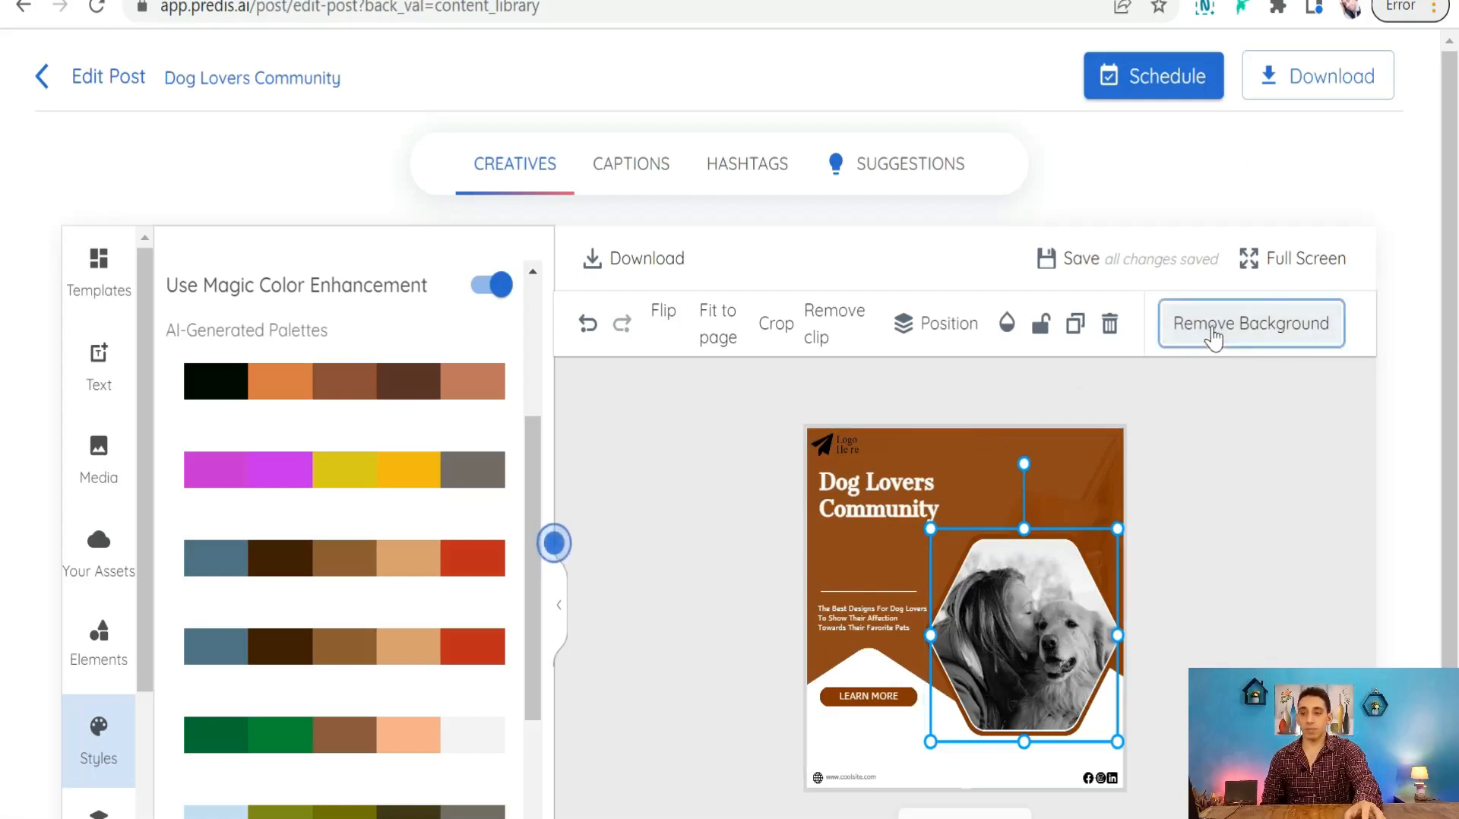
left_click_drag(1027, 604, 1111, 699)
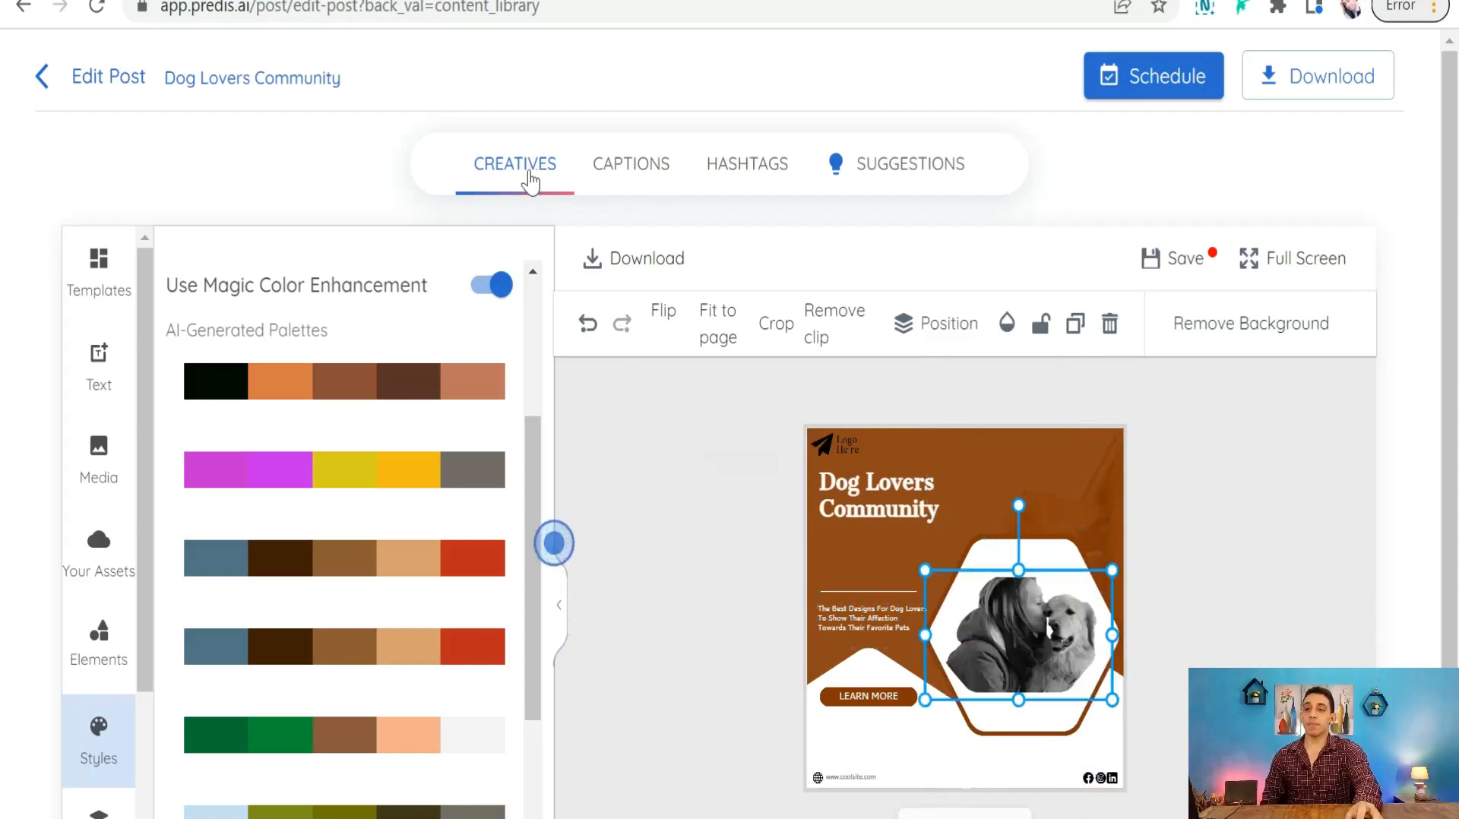
left_click(635, 169)
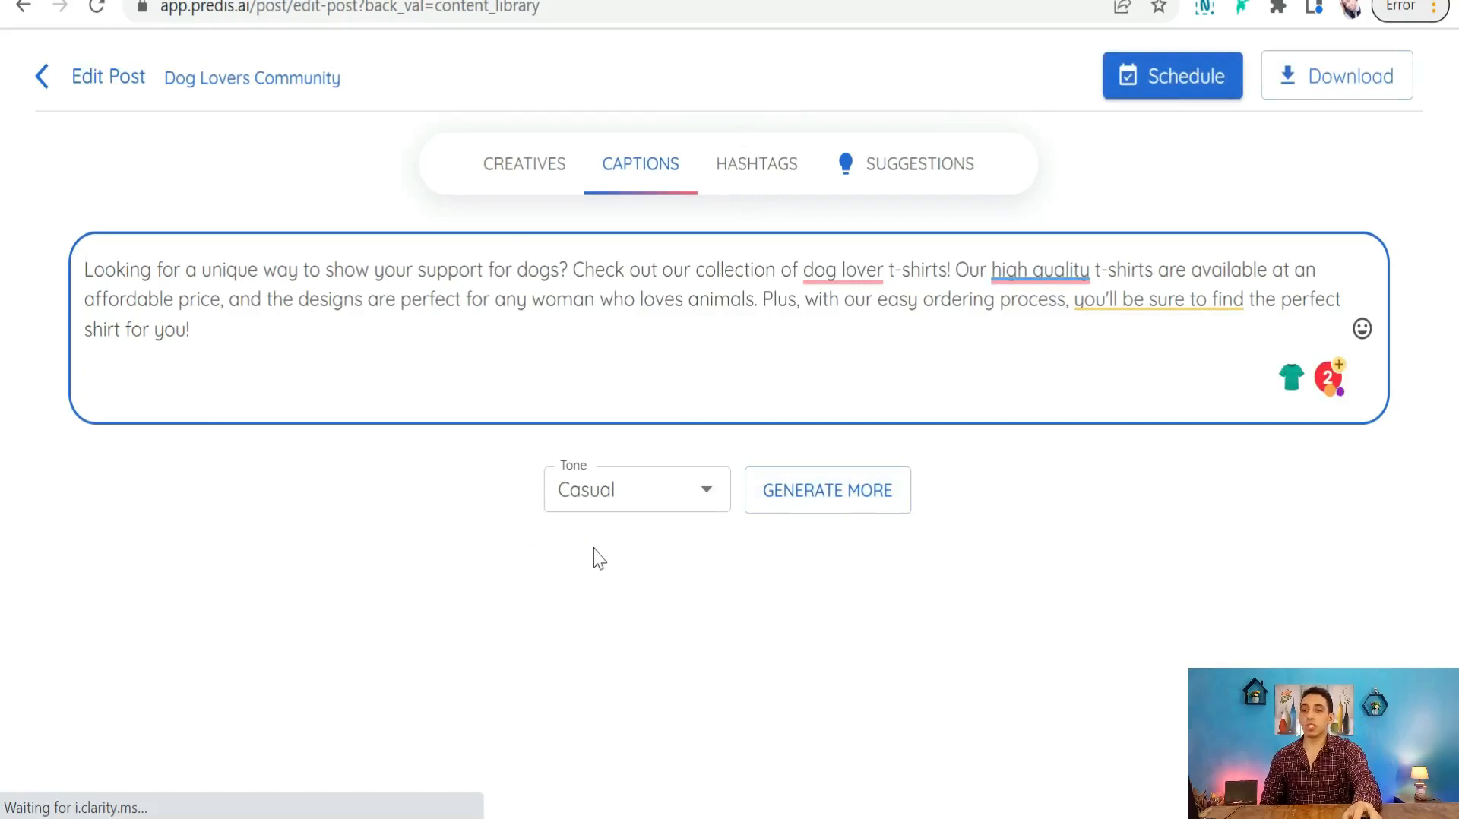
- Check the caption's Tone options without changing them, leaving the tone on Casual
left_click(706, 499)
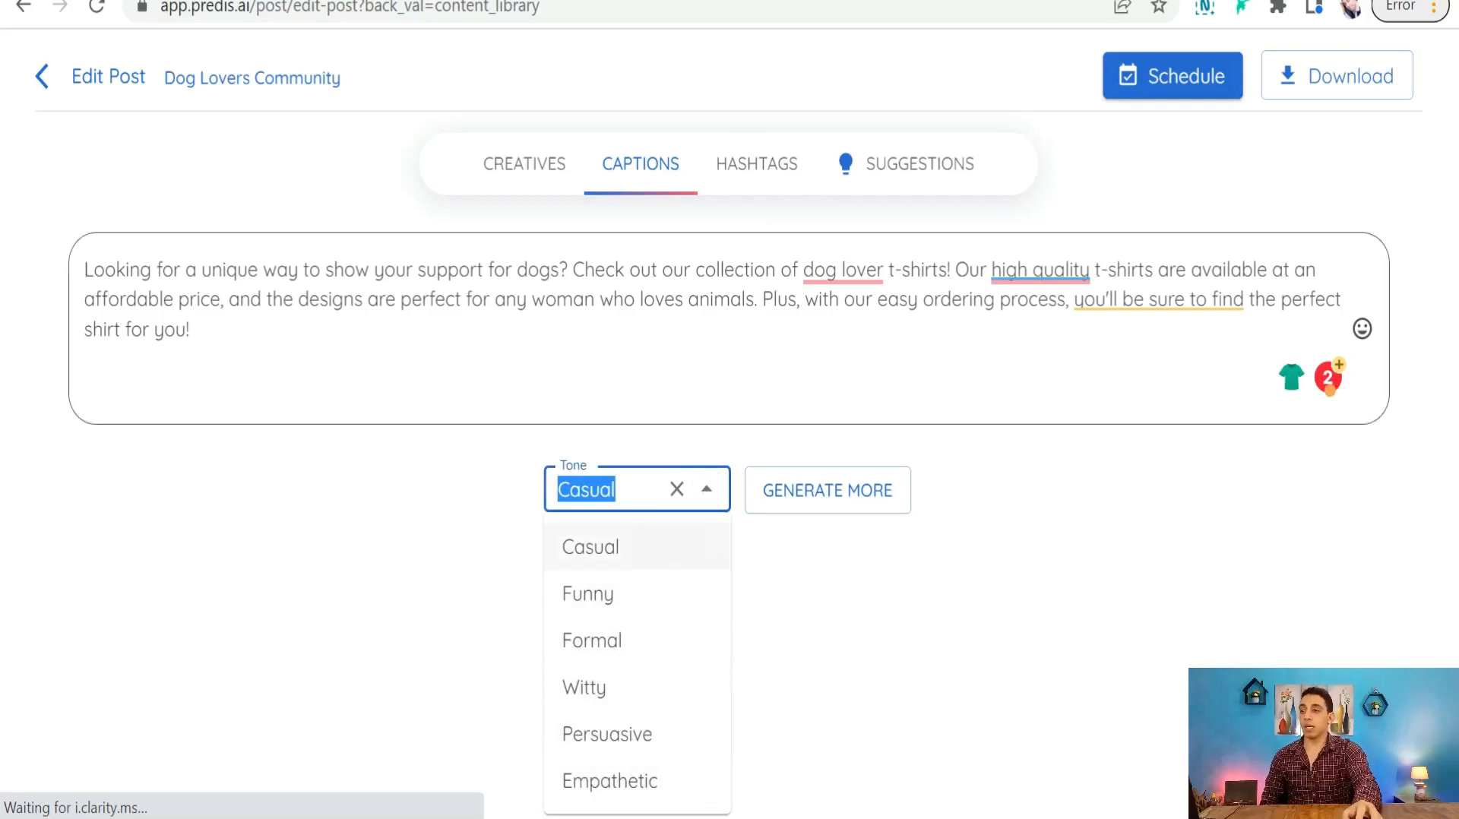
left_click(336, 520)
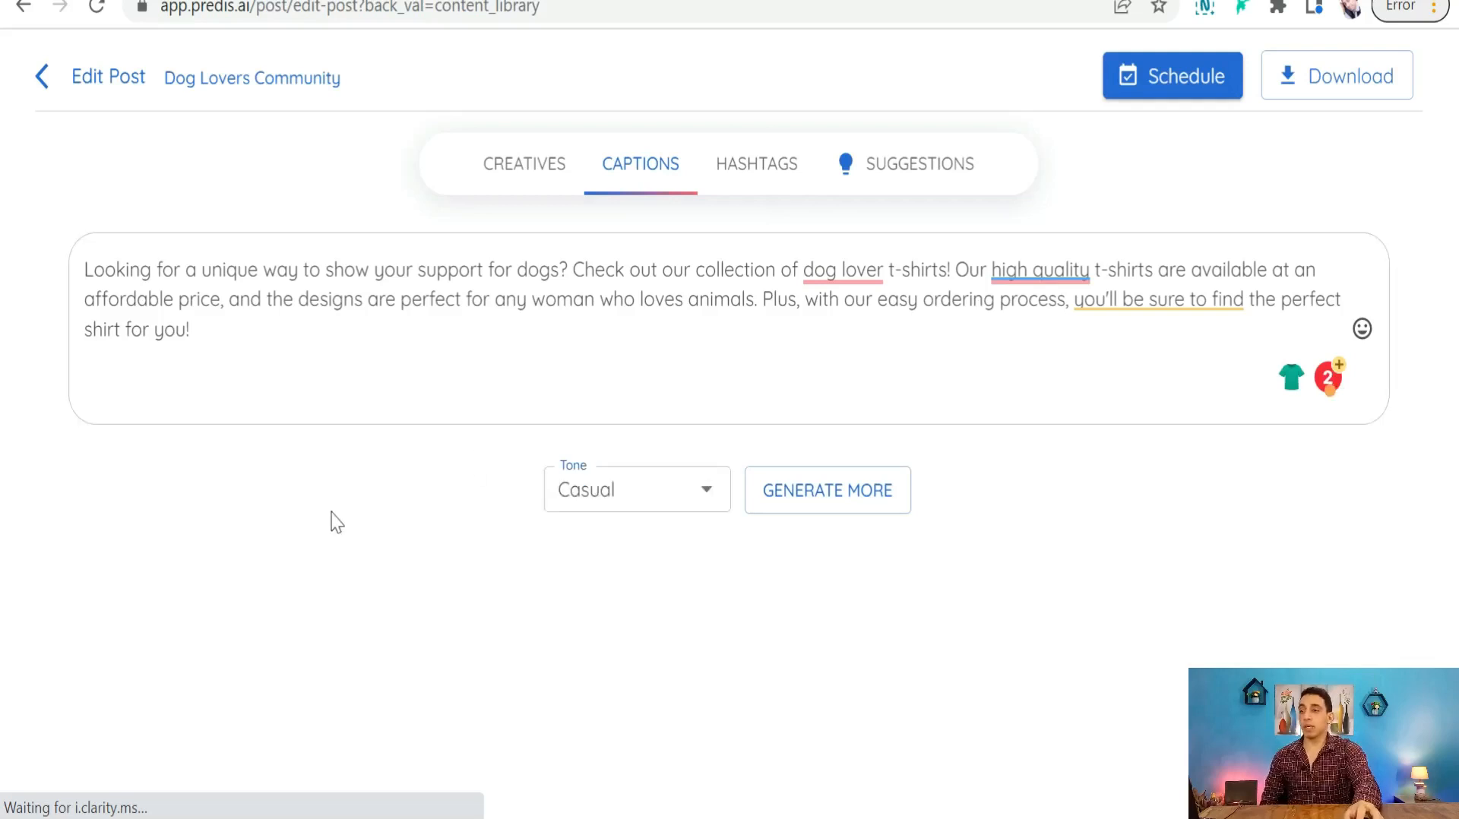
- Open the hashtag suggestions and browse the caption-based tags
left_click(755, 177)
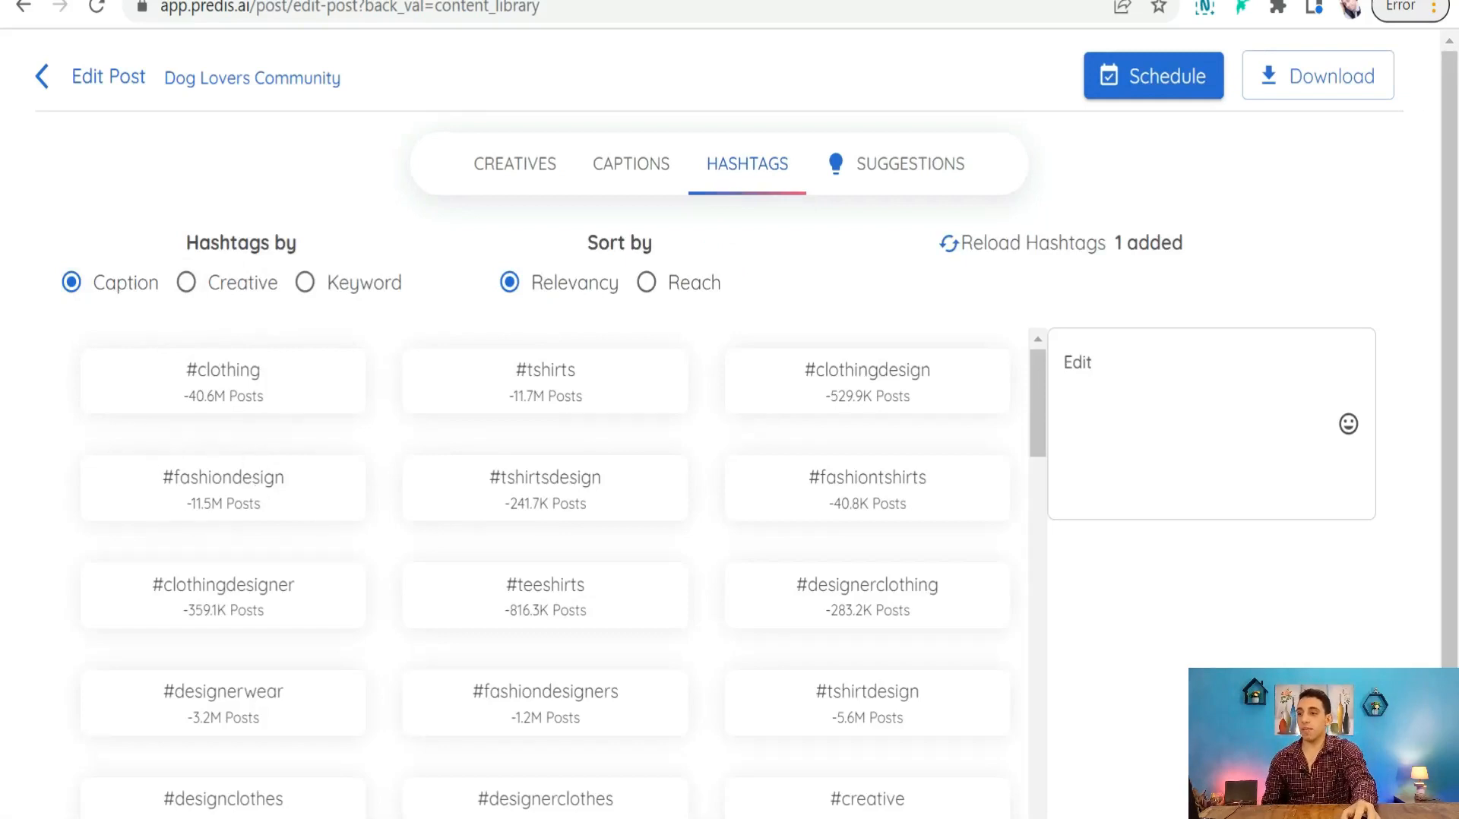
scroll(205, 519, "down", 2)
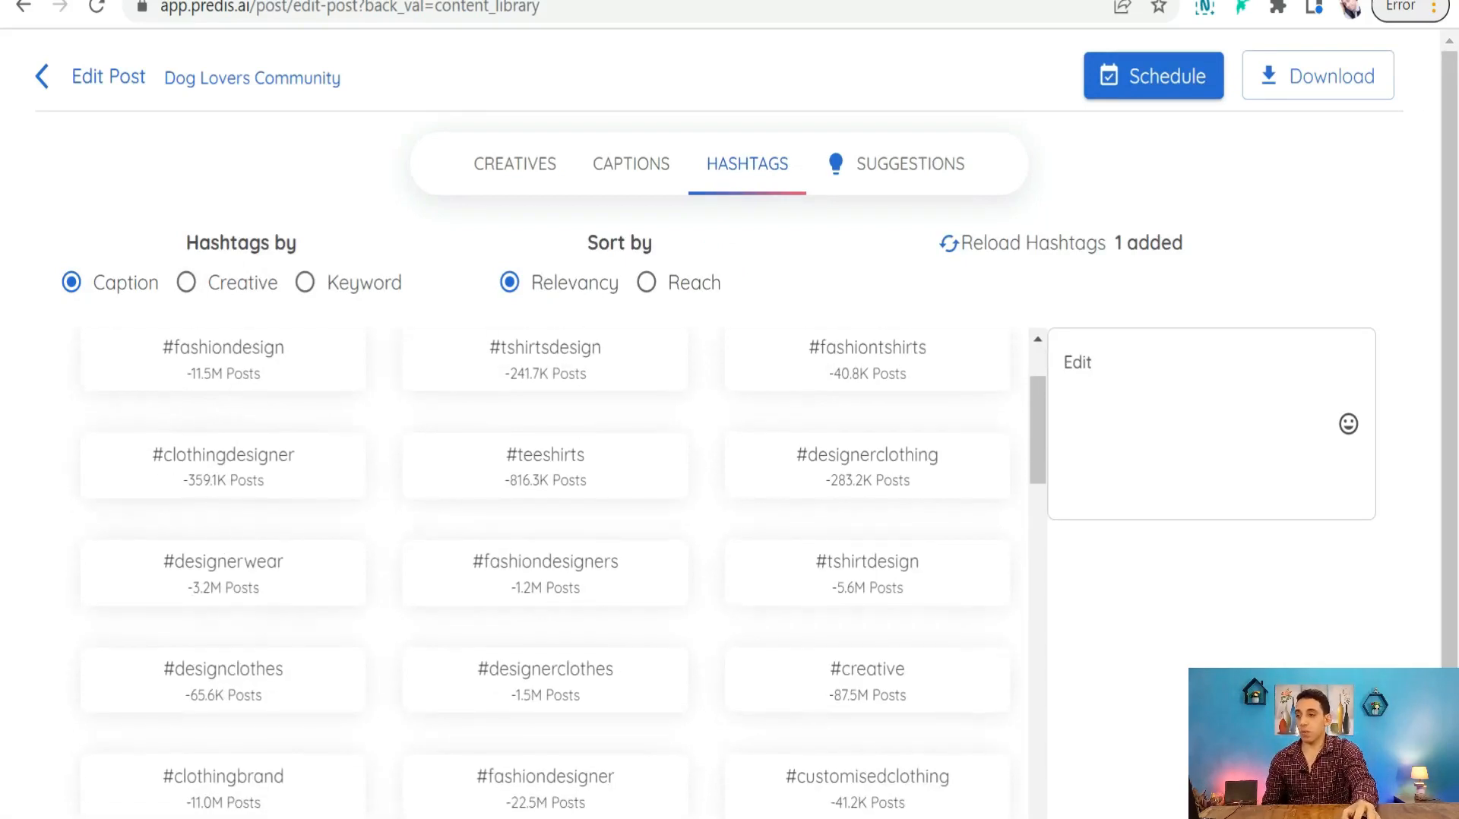
scroll(211, 598, "down", 2)
scroll(283, 625, "down", 10)
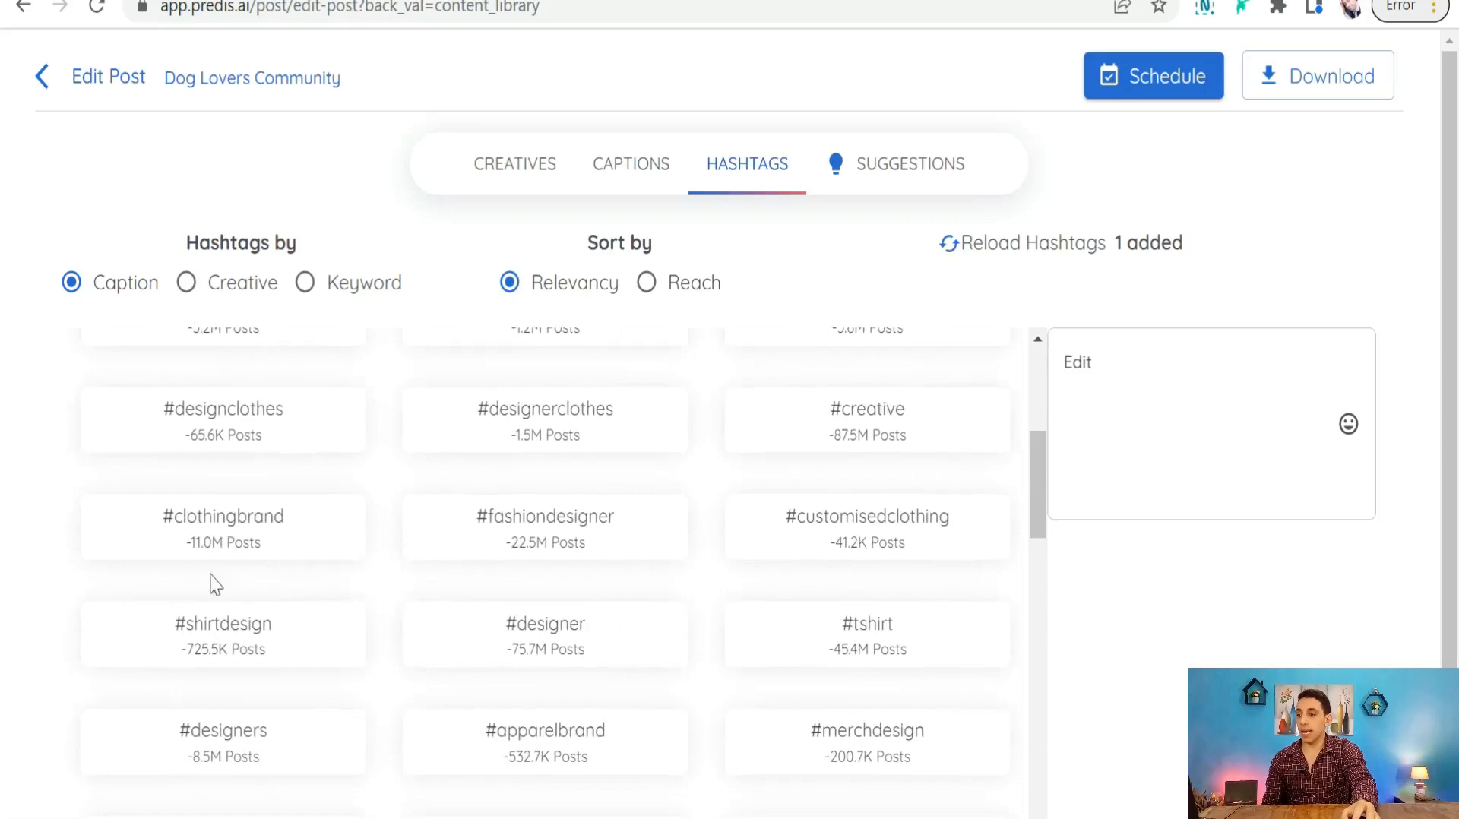
scroll(218, 521, "up", 5)
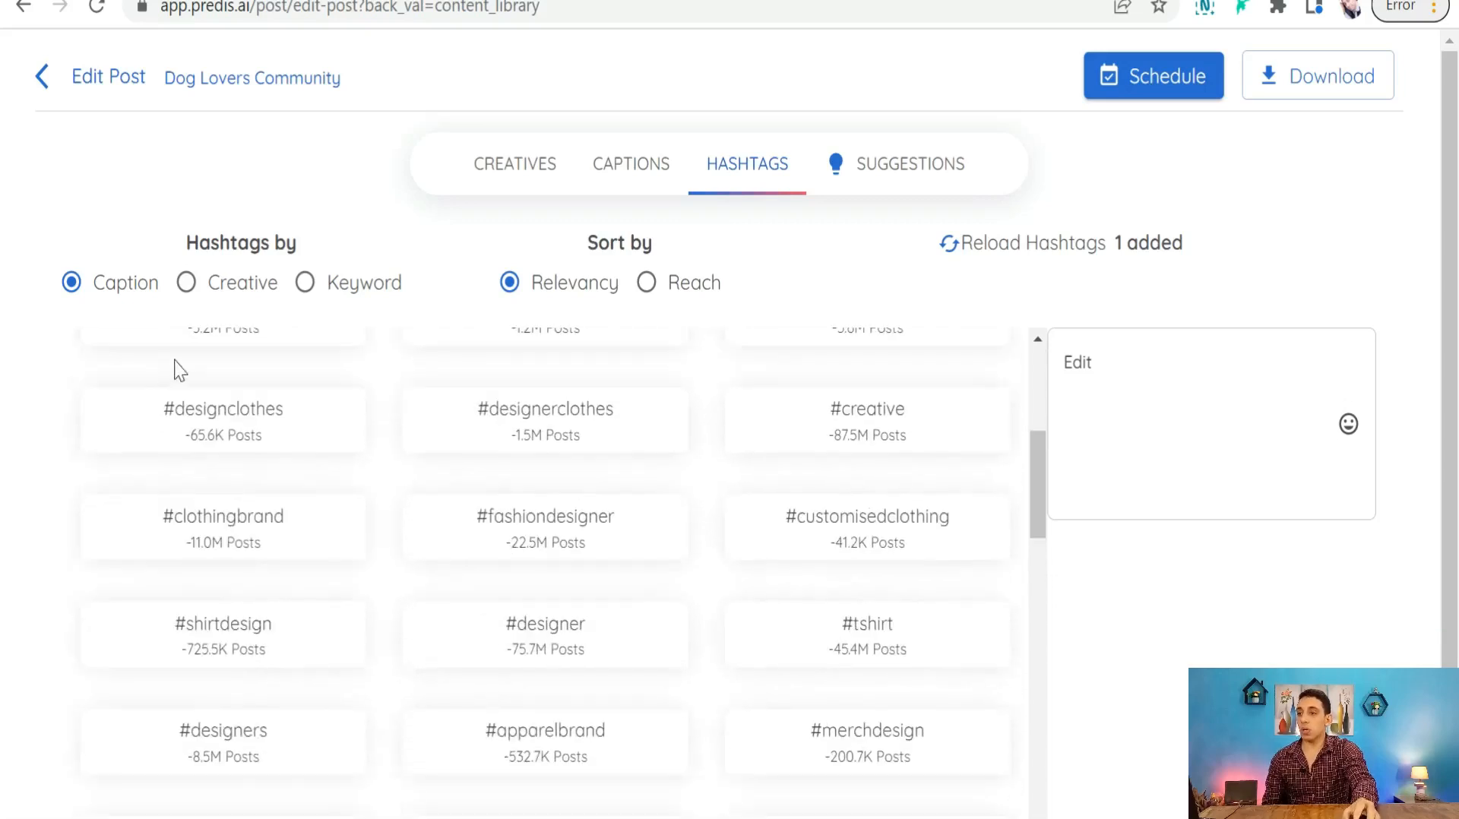
- Review the Creative-based hashtags, then switch hashtag generation to Keyword
left_click(188, 292)
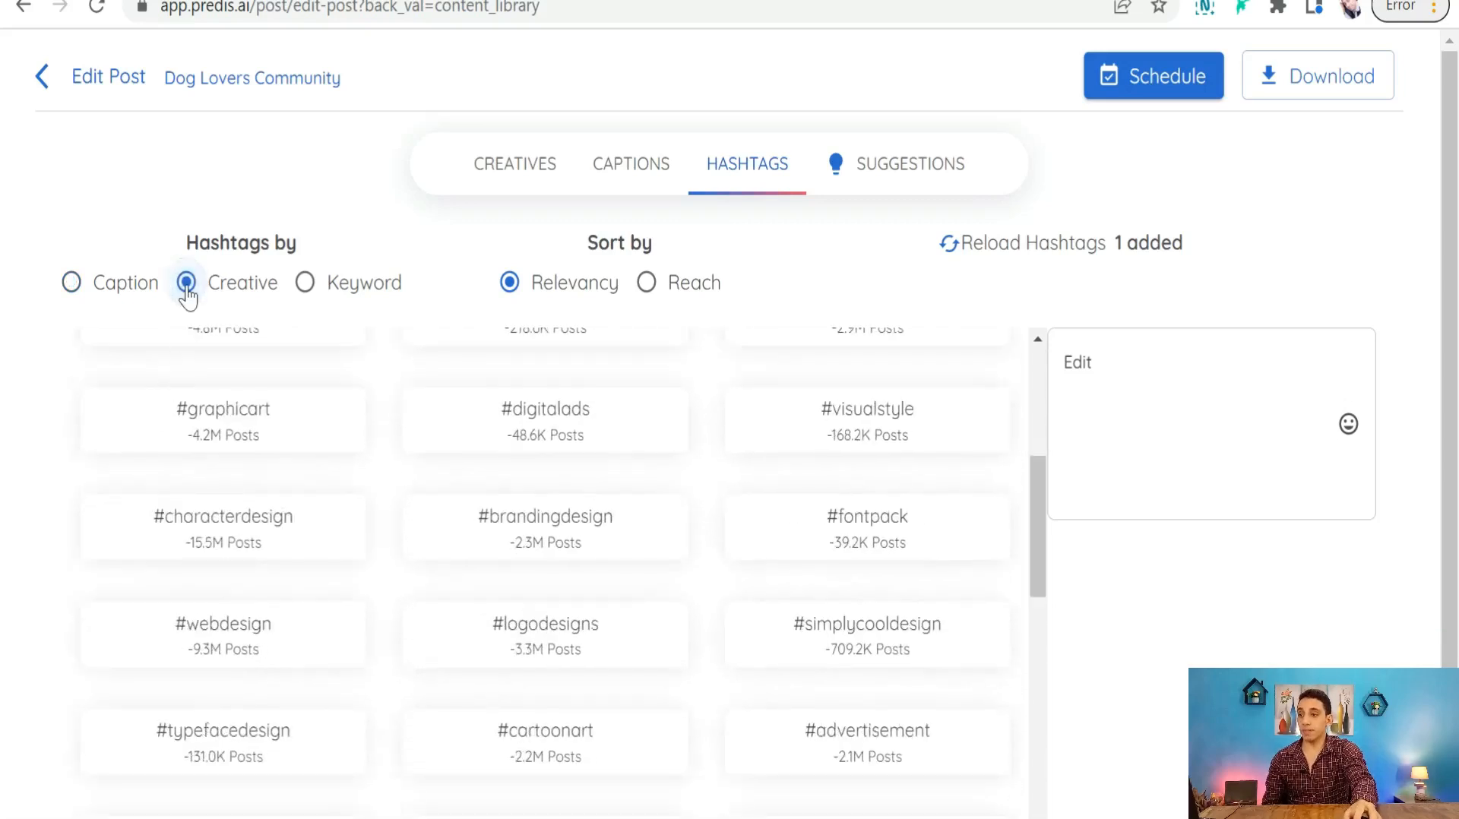
scroll(195, 542, "down", 2)
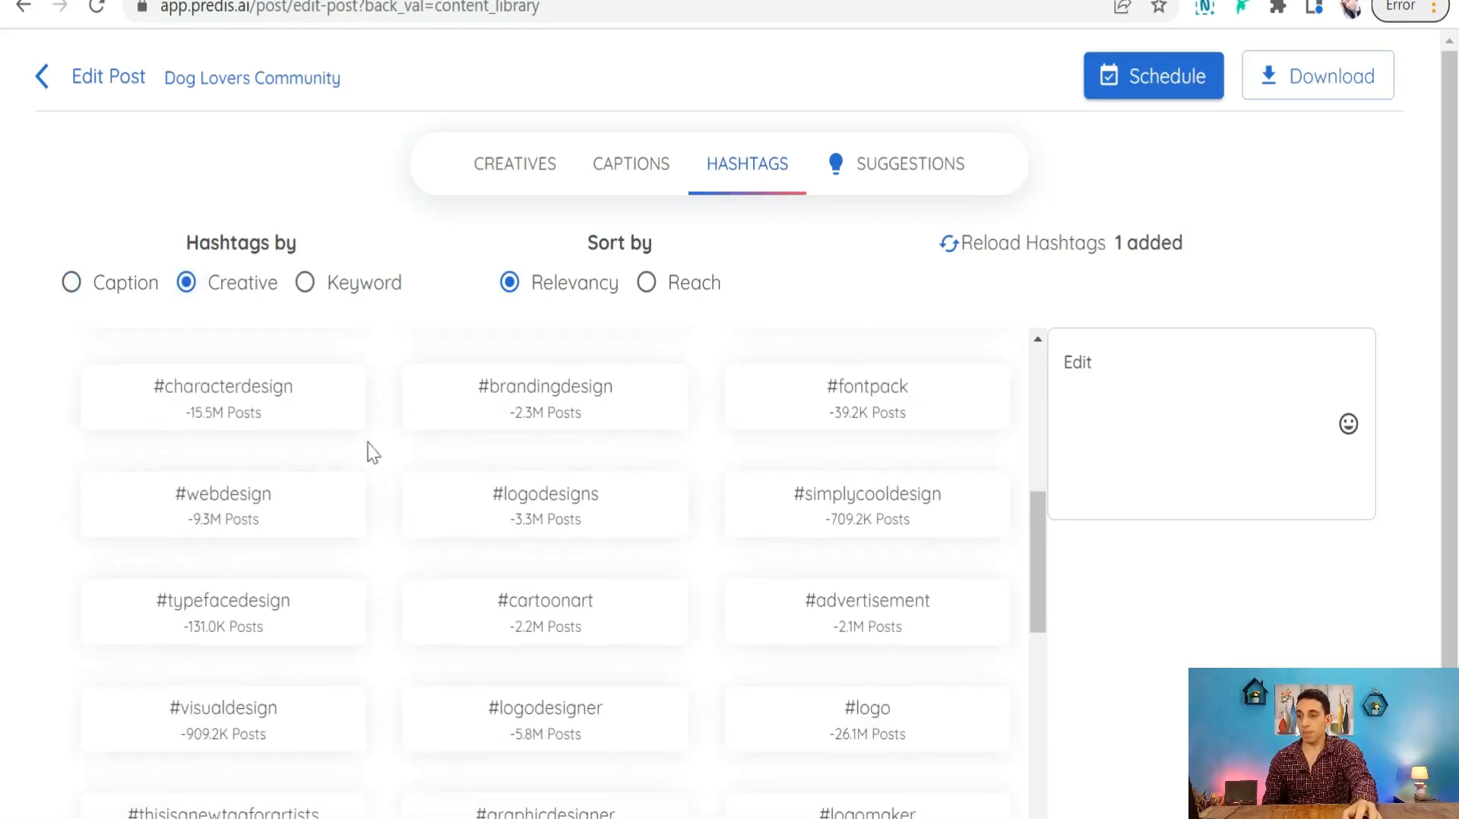
scroll(455, 464, "up", 3)
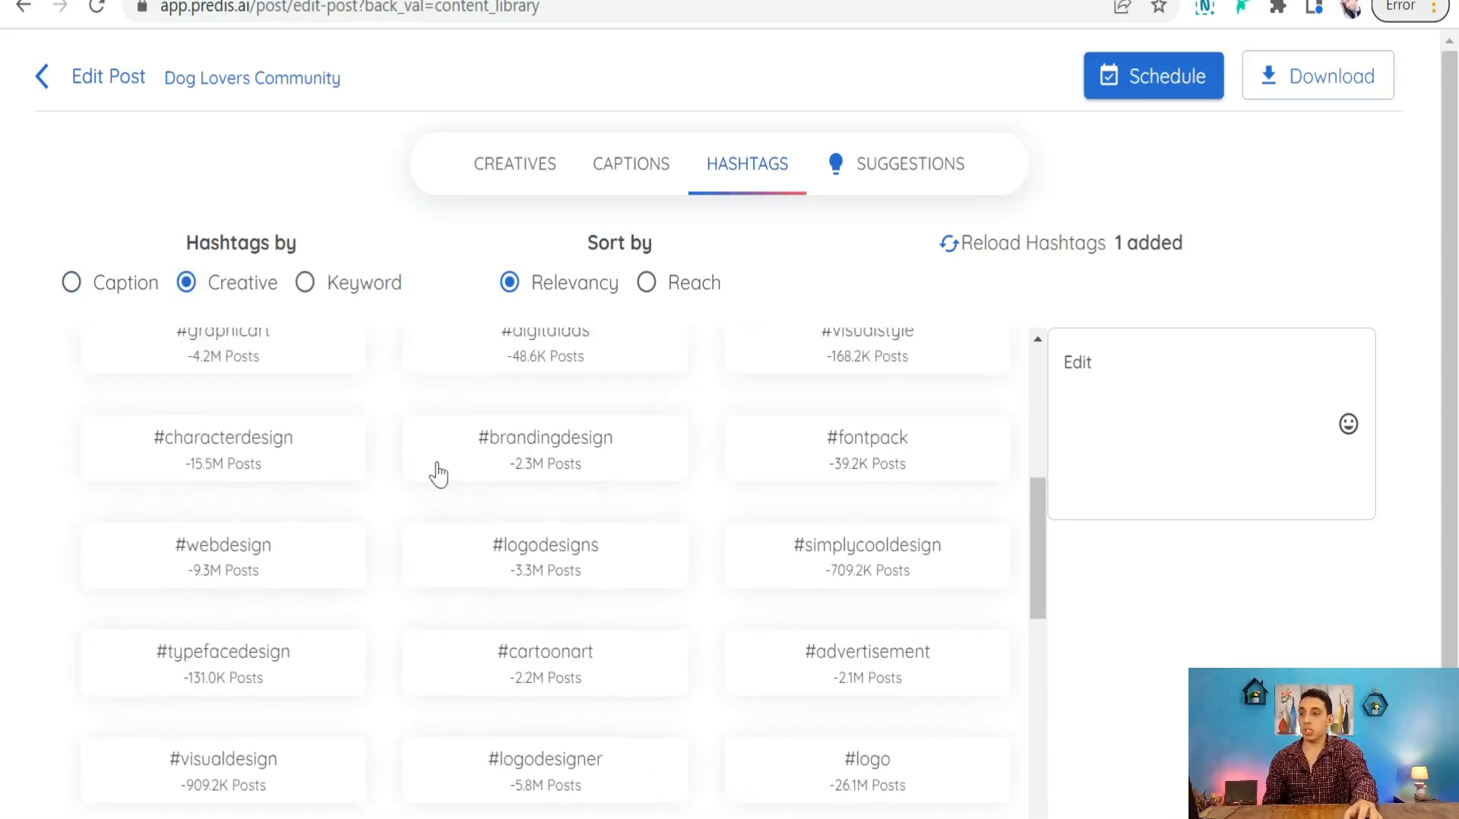
left_click(306, 288)
- Generate hashtags for the keyword 'doglover'
left_click(369, 396)
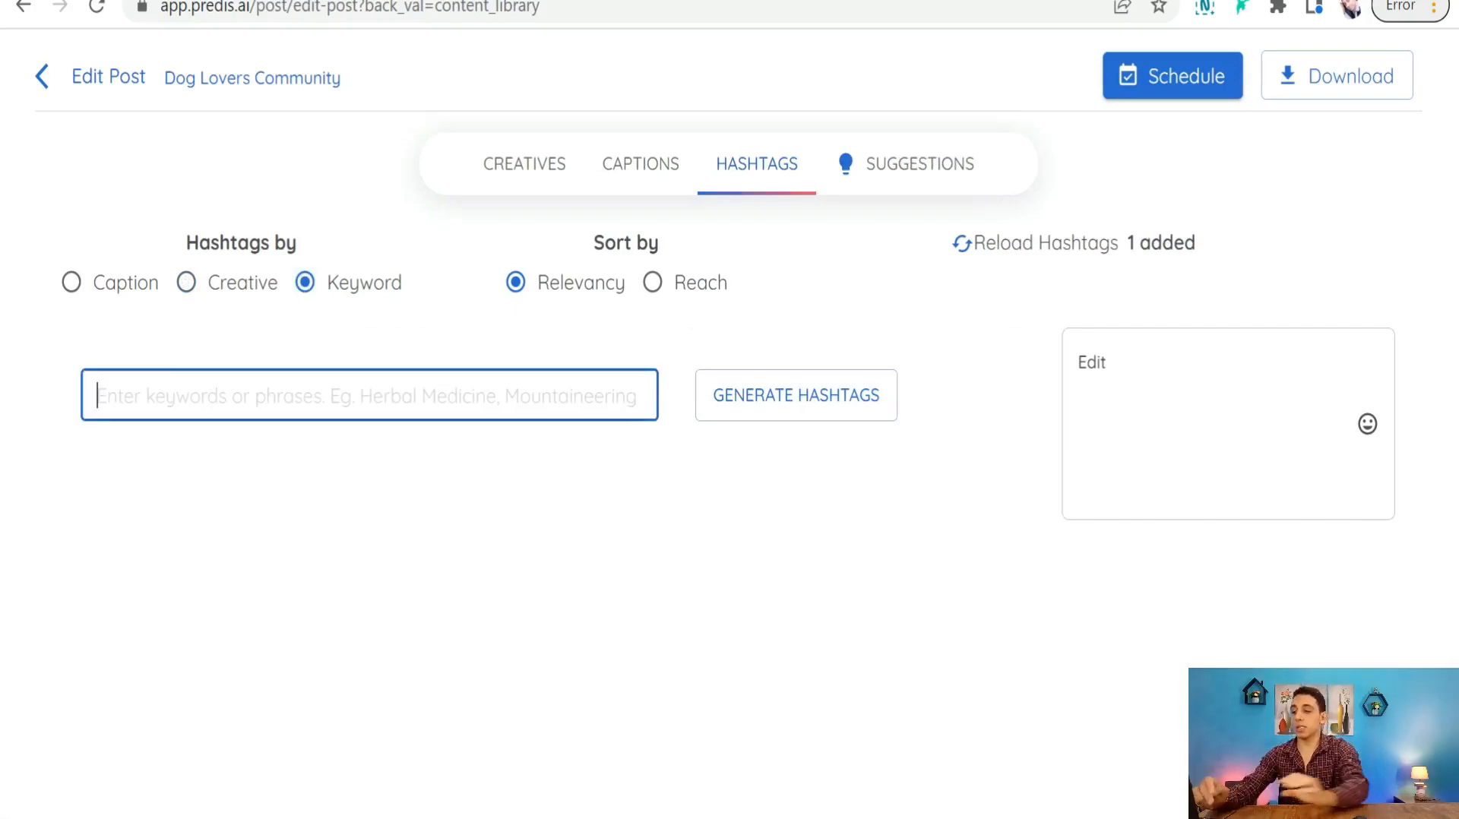
type("dogl")
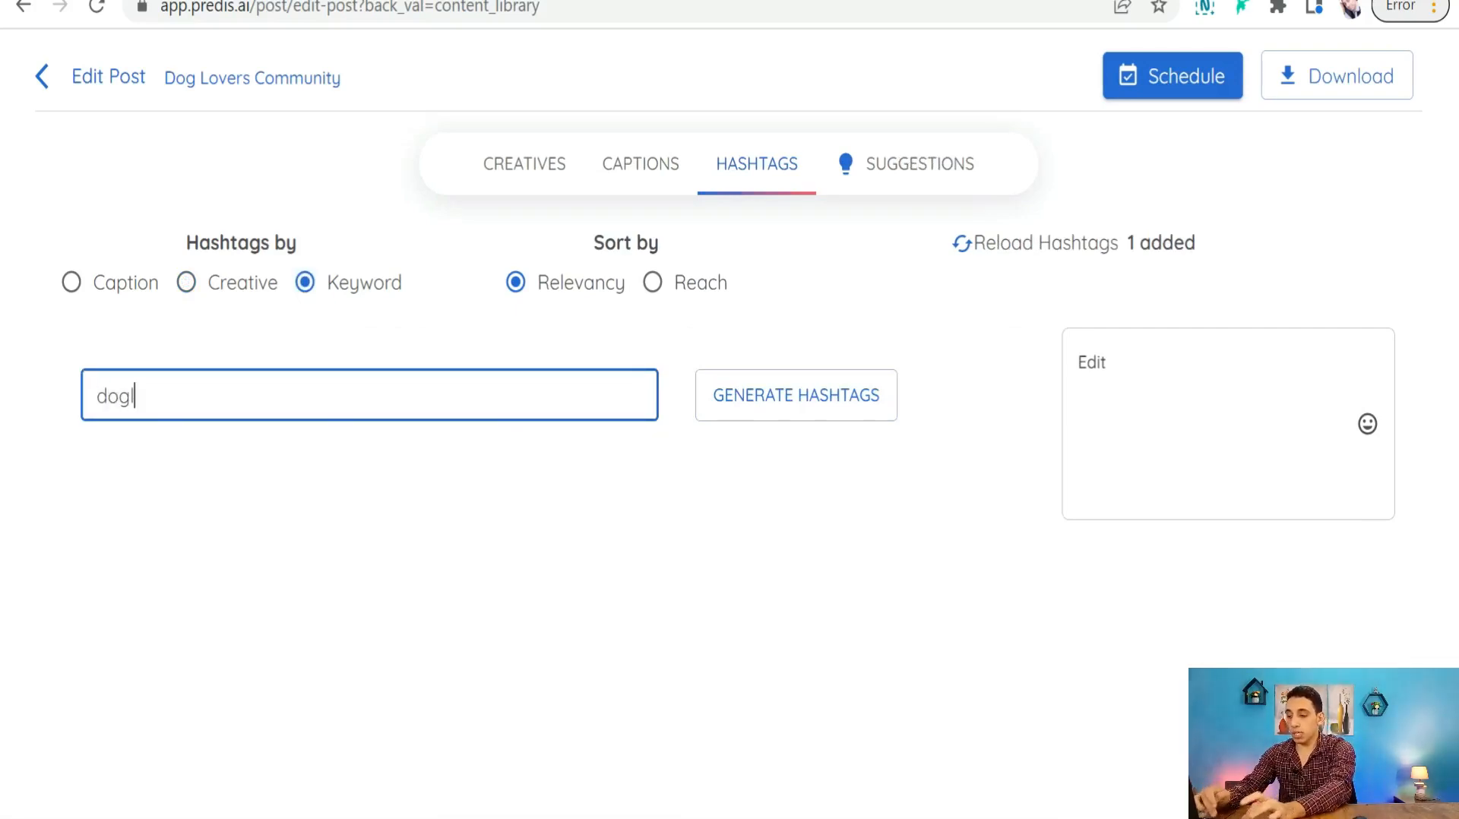
type("over")
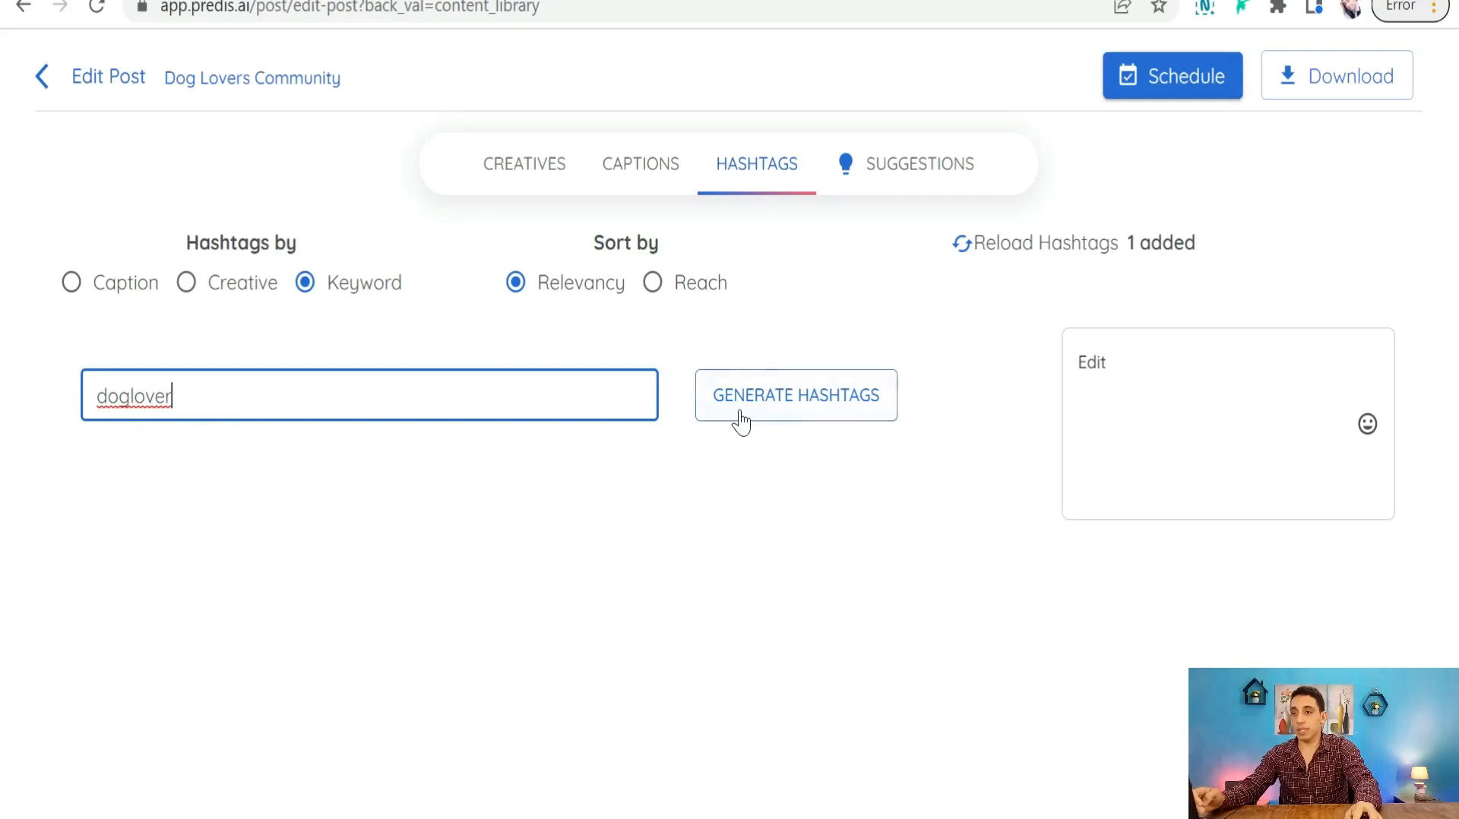
left_click(737, 414)
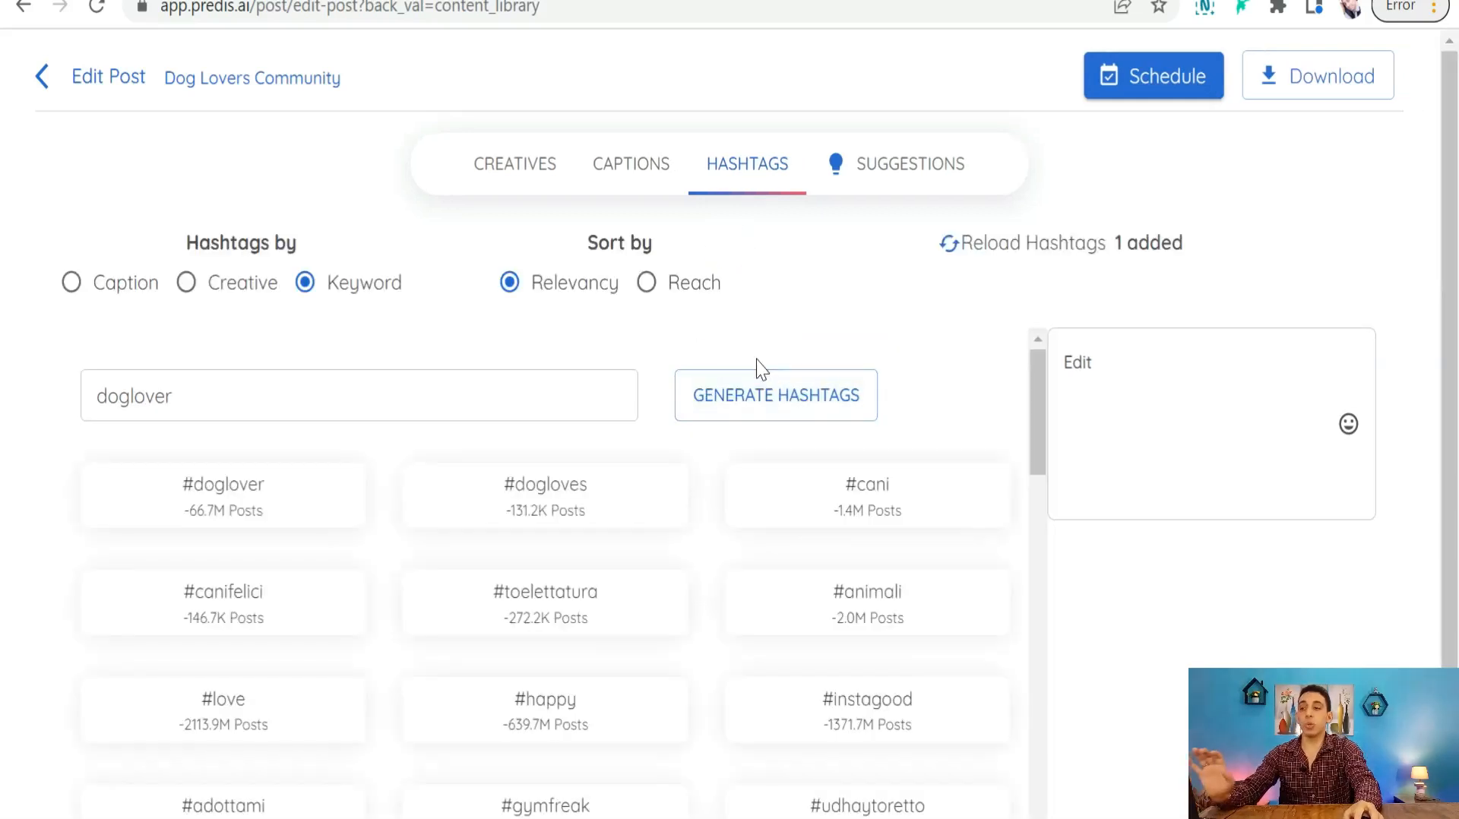
scroll(348, 543, "down", 2)
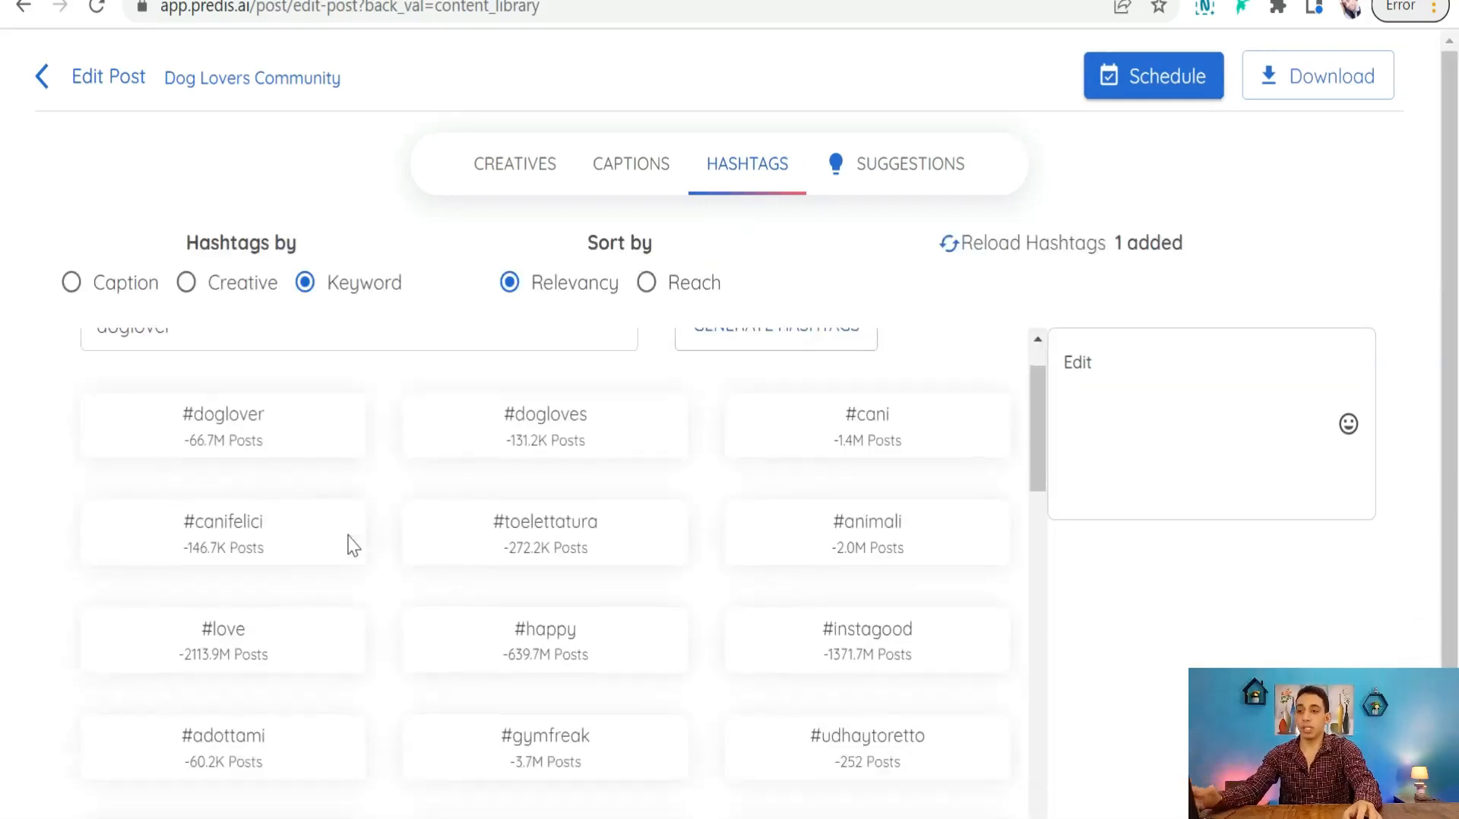
scroll(760, 486, "down", 3)
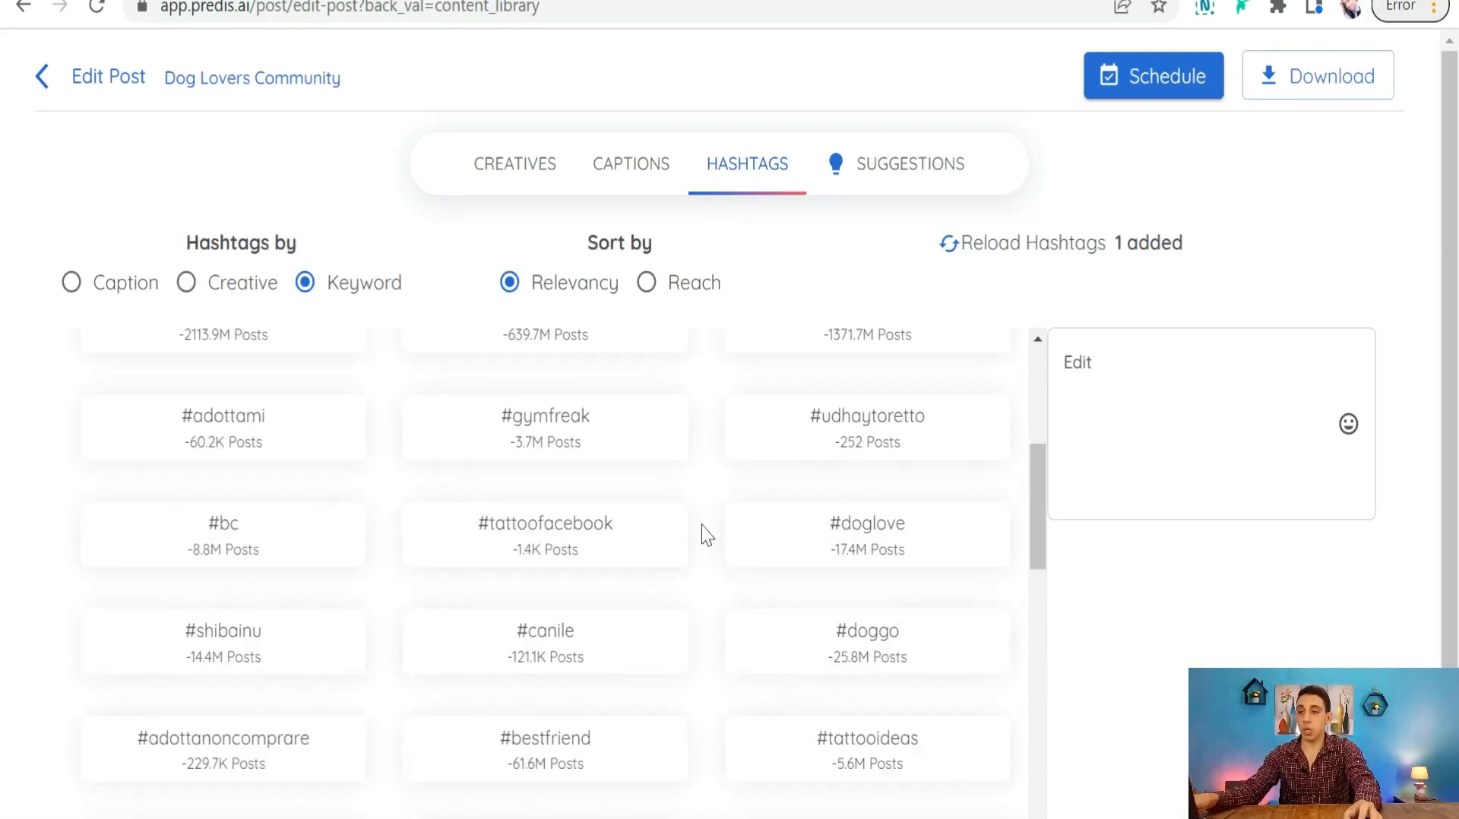
- Add #doglove, #doggo, #bestfriend, #doglover, #dogloves and #animali, then view improvement suggestions
left_click(856, 547)
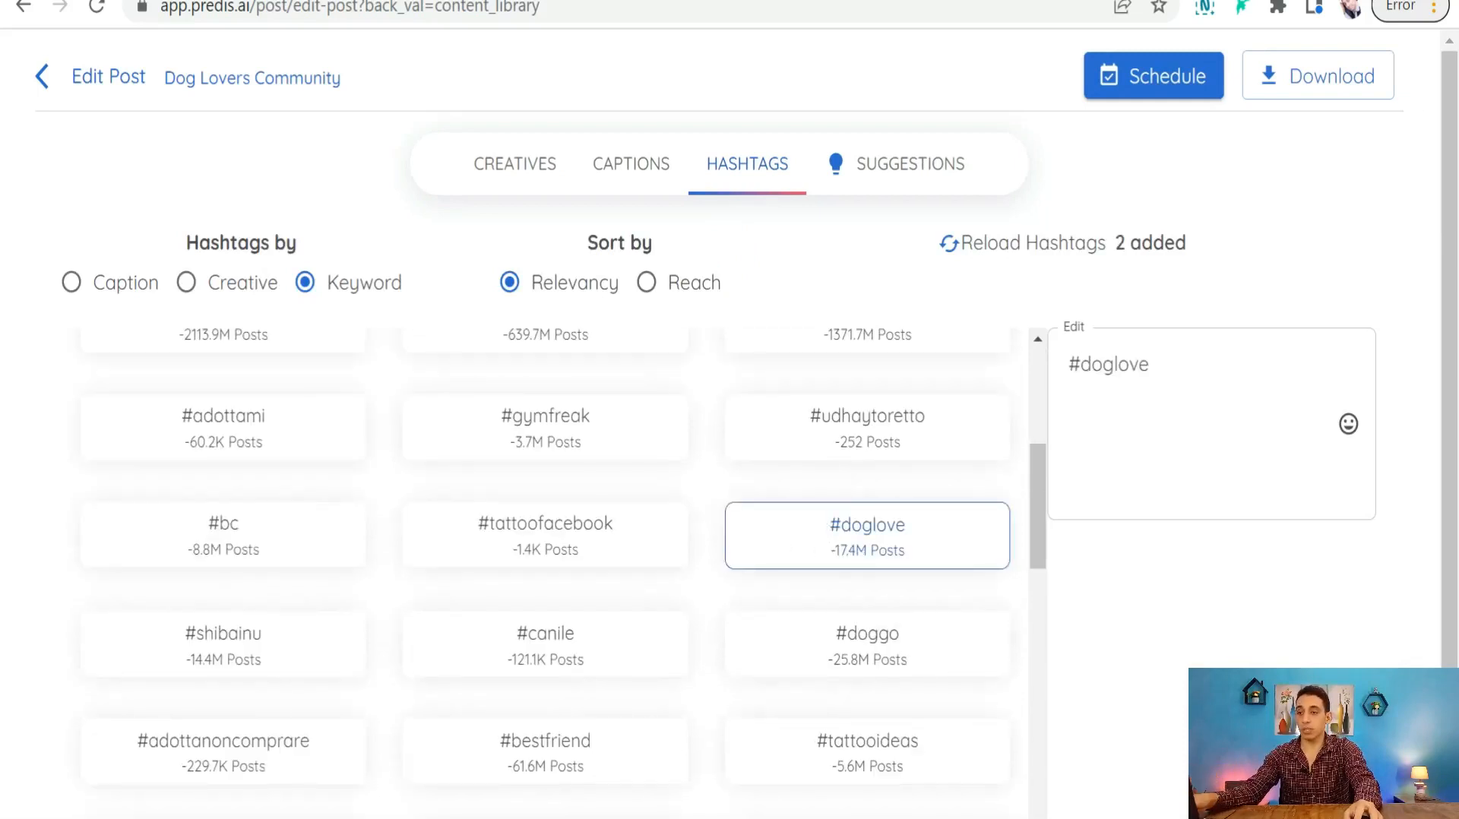
left_click(828, 655)
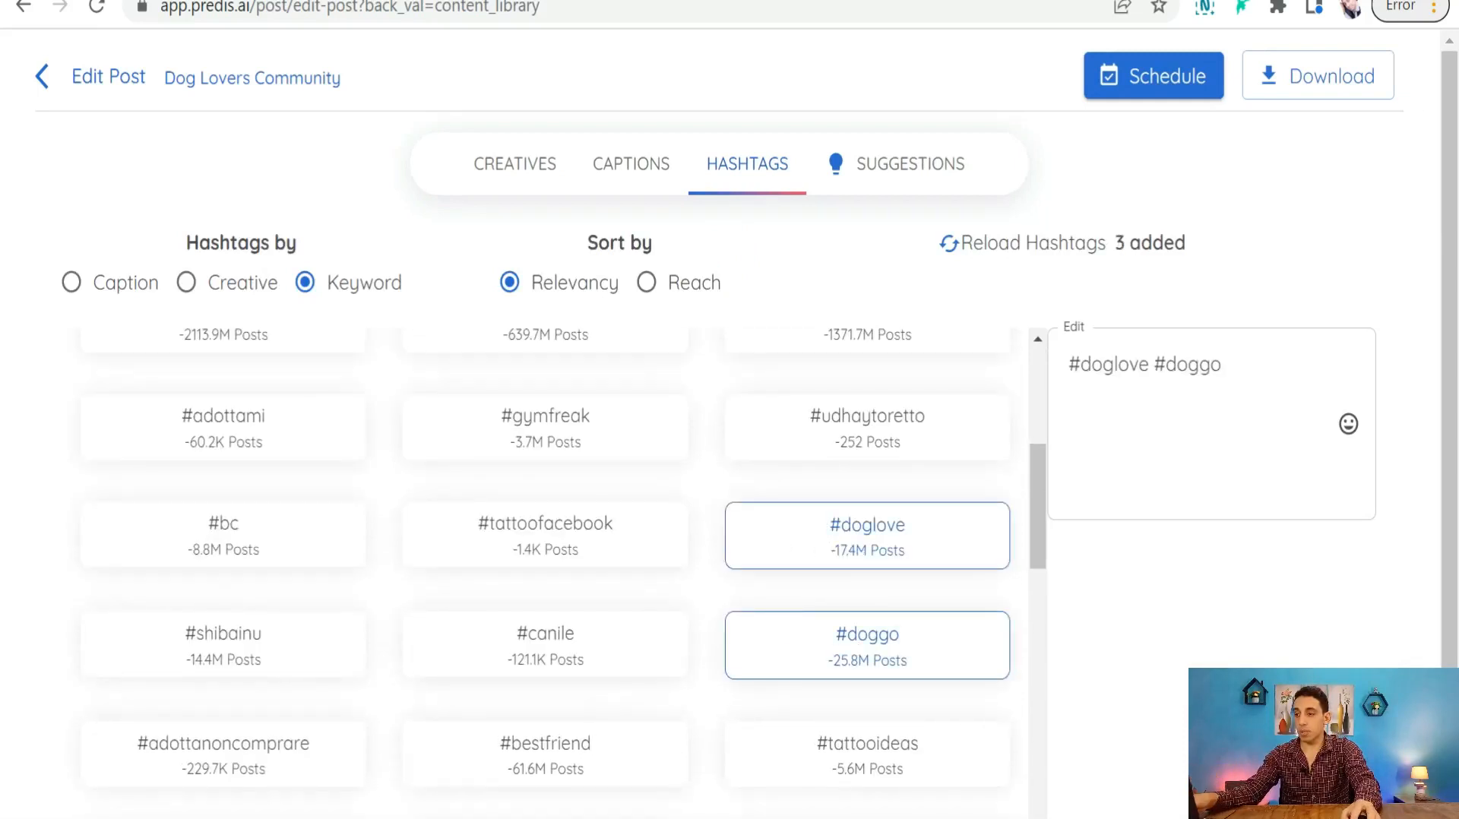
left_click(545, 748)
scroll(228, 505, "up", 5)
left_click(223, 498)
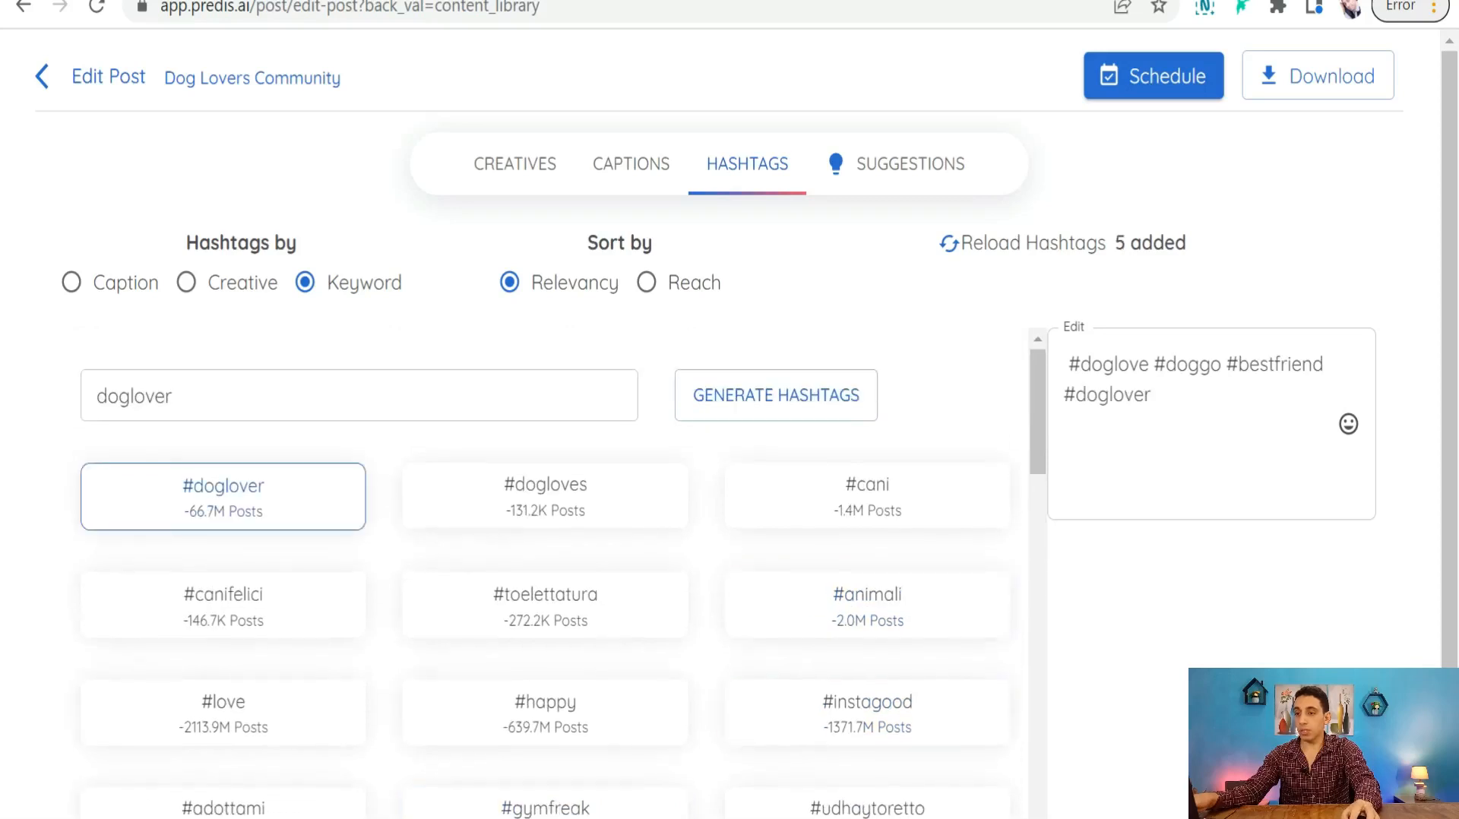
left_click(486, 501)
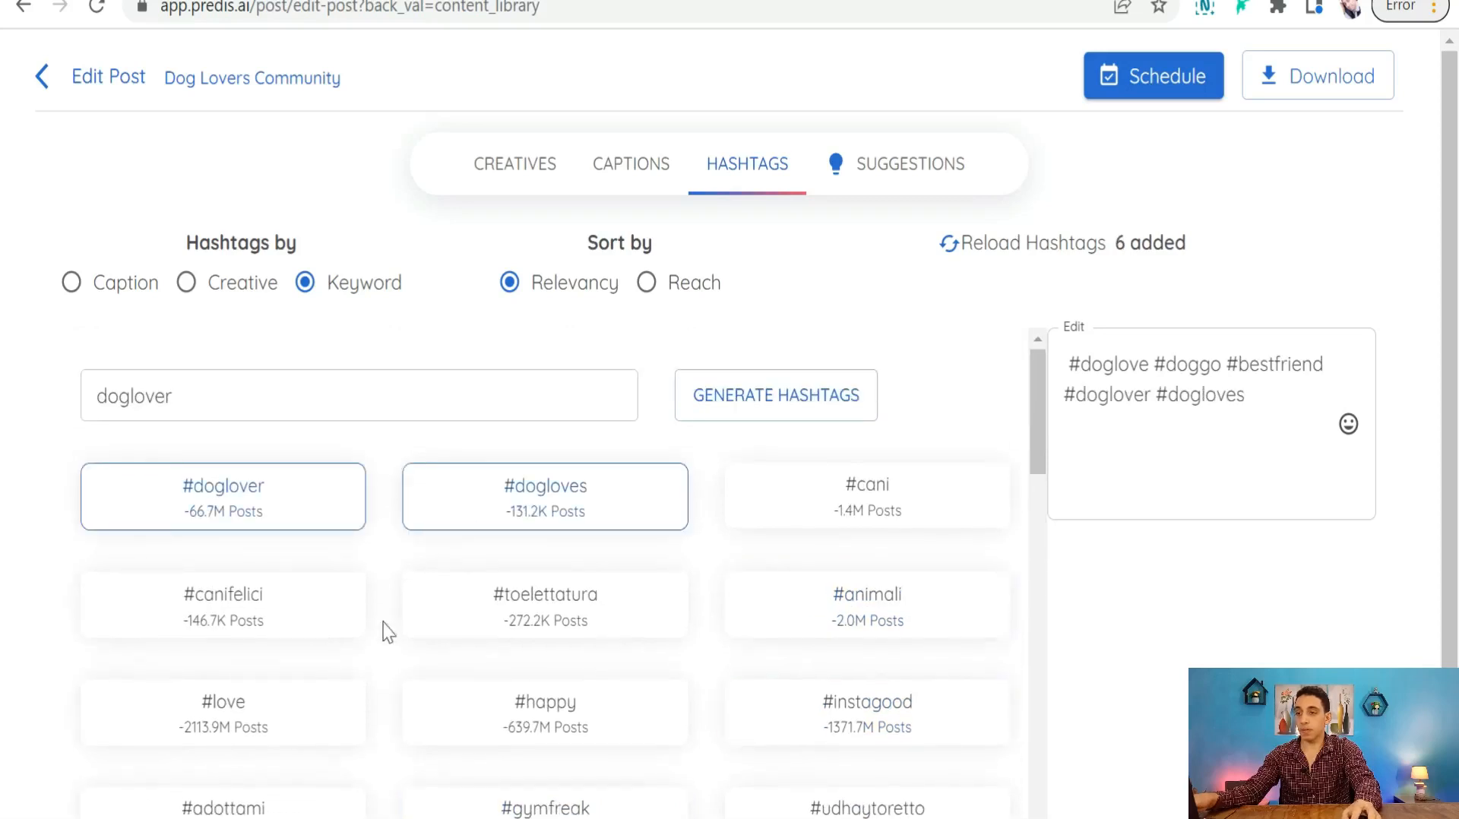
left_click(894, 619)
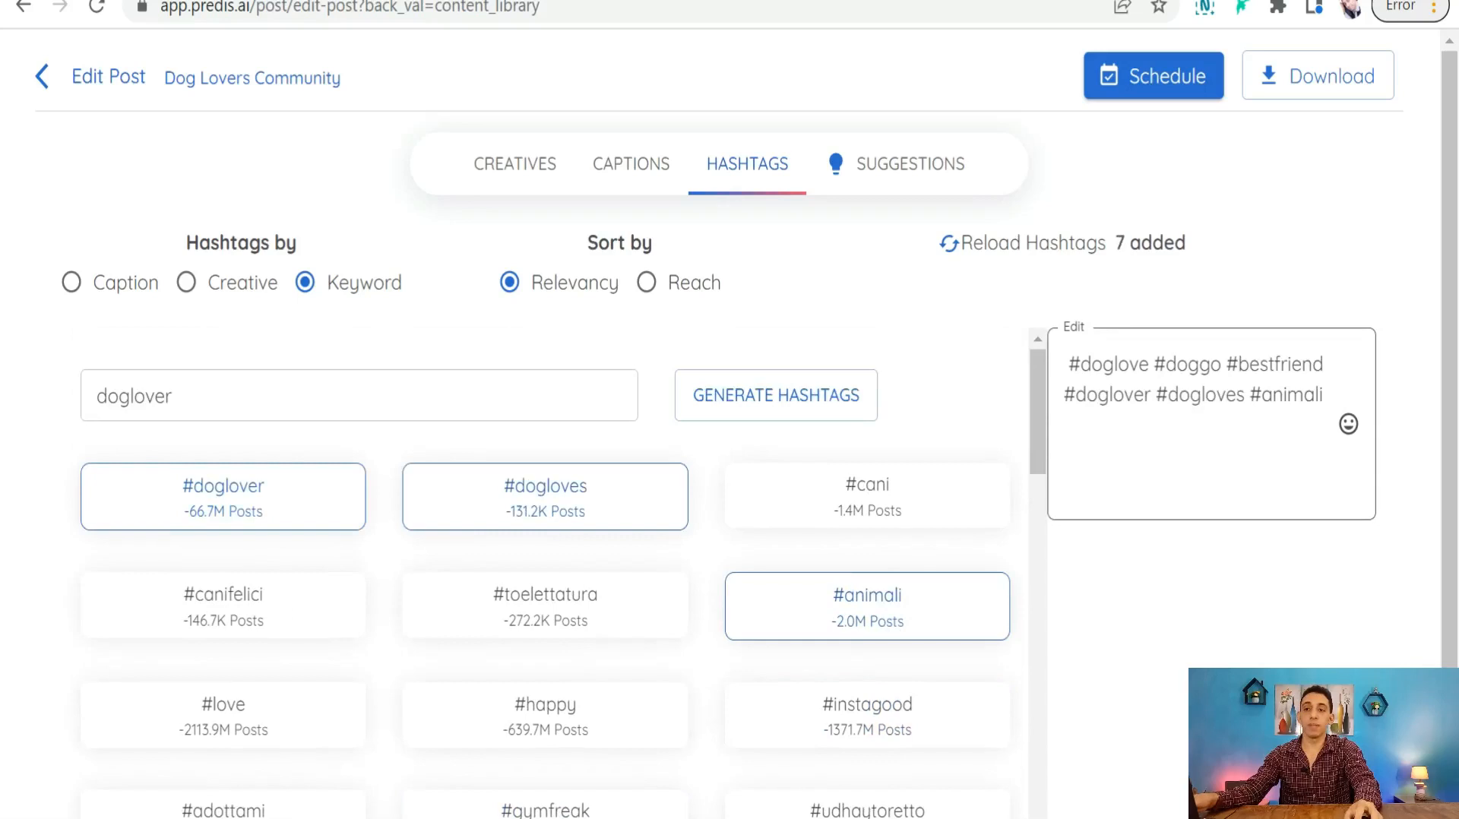
left_click_drag(1066, 364, 1324, 407)
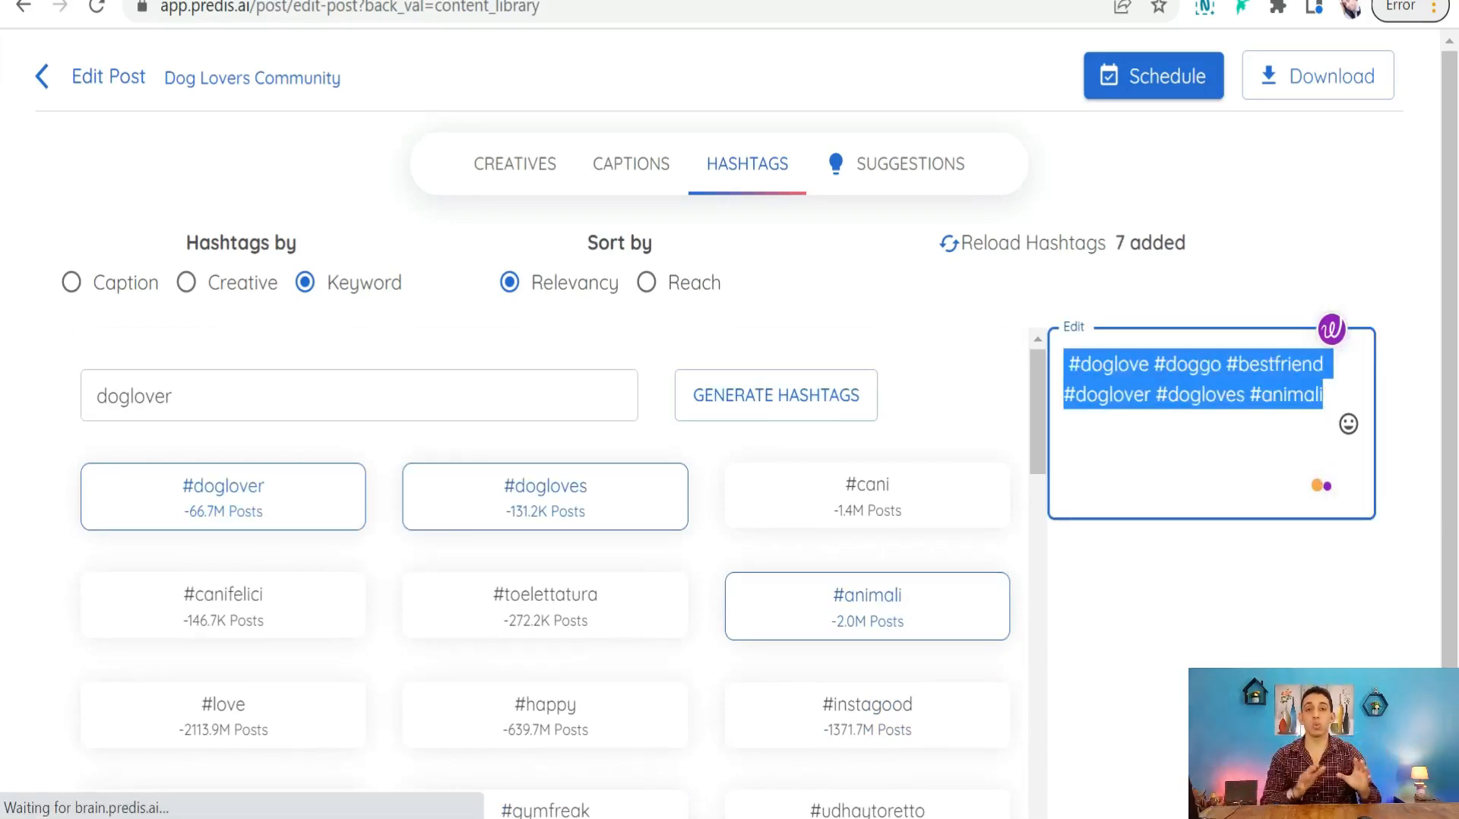
left_click(910, 163)
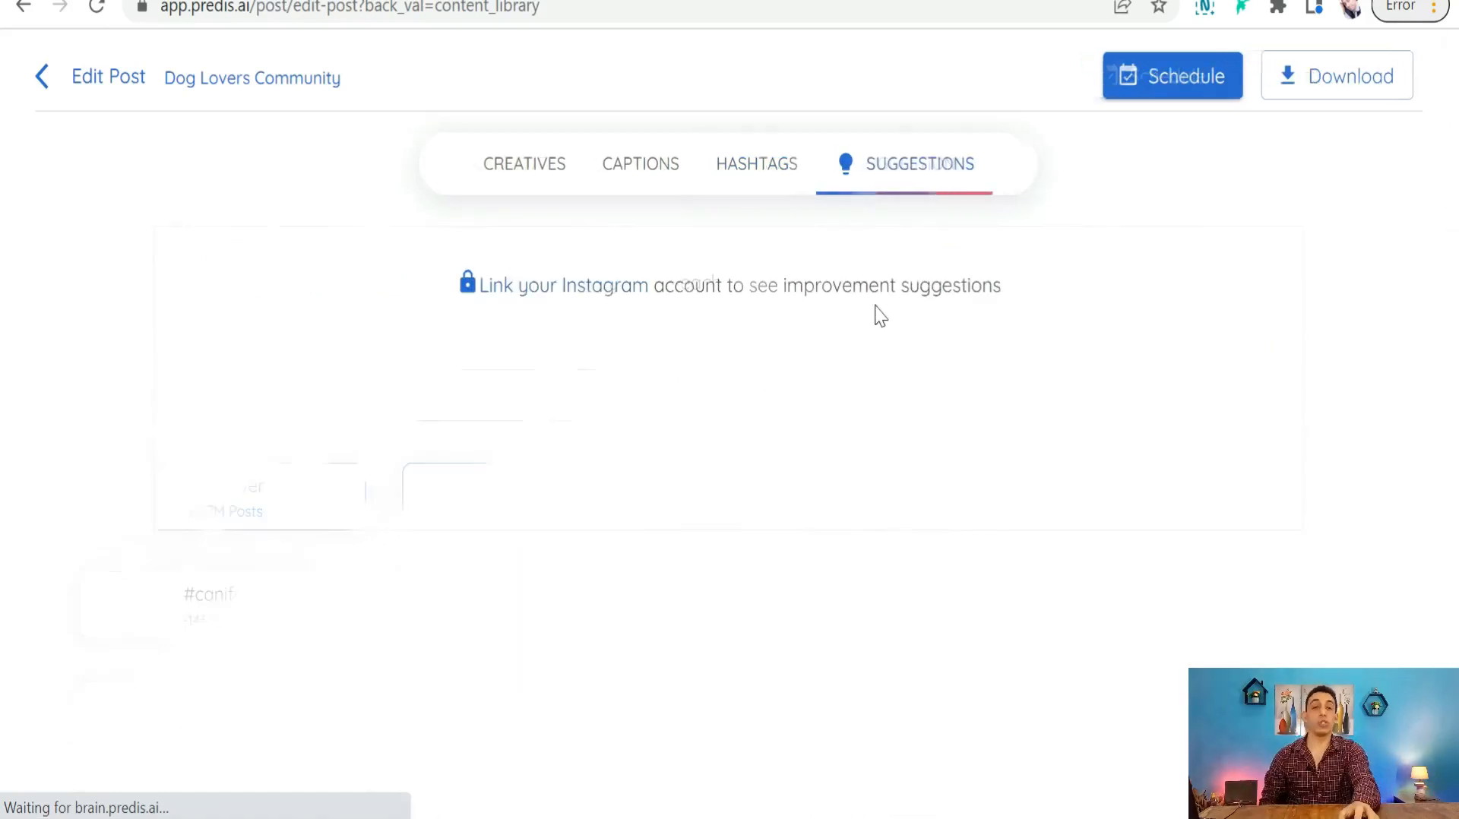